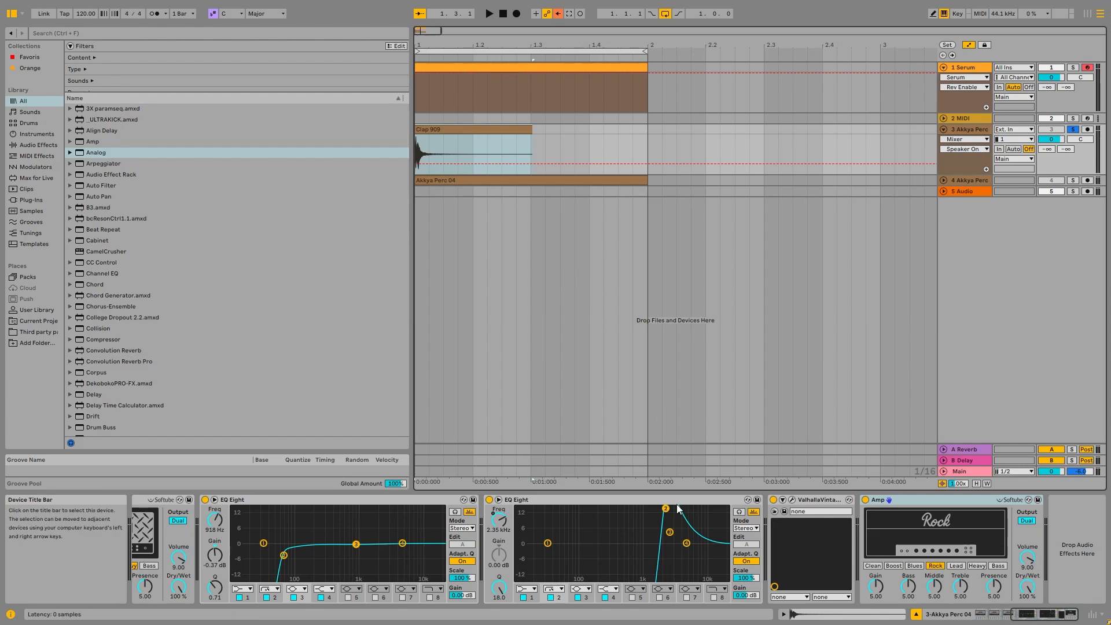
Inspect the Amp devices in the percussion track's device chain.
left_click(872, 620)
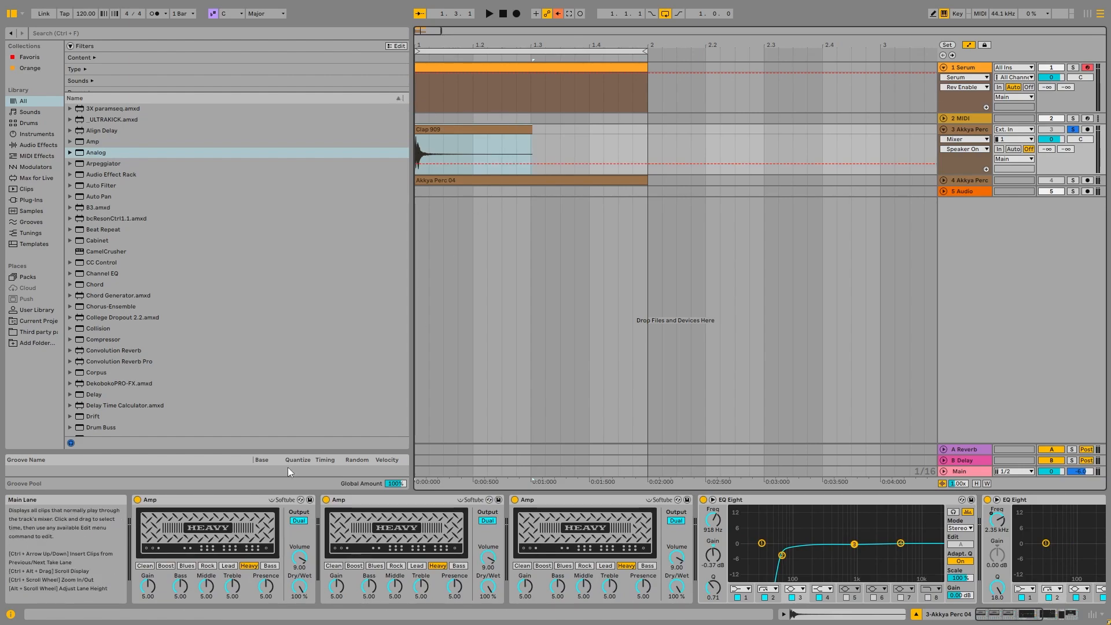
left_click(219, 497)
left_click(553, 503)
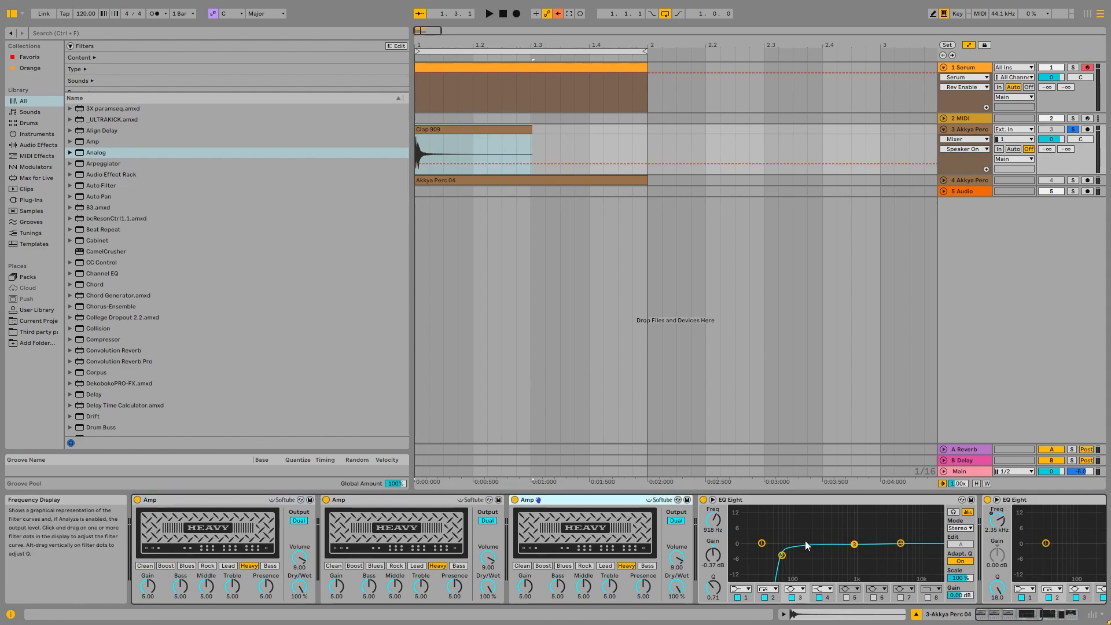
scroll(950, 579, "right", 8)
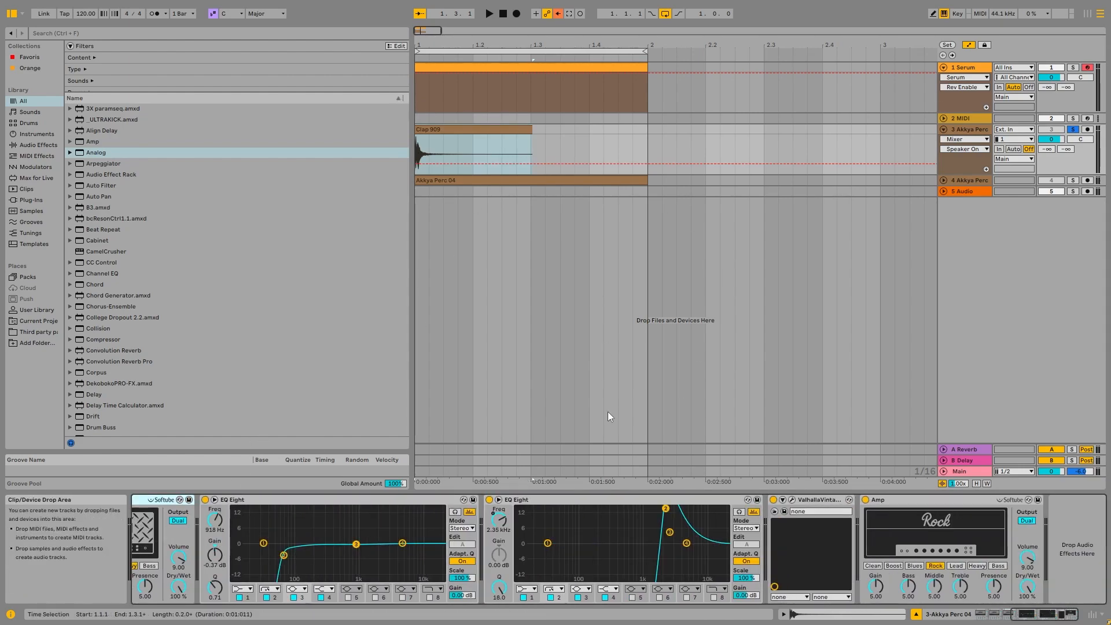
Lower the second EQ Eight's peak band to about 527 Hz and start playback.
left_click_drag(667, 509, 626, 531)
key("space")
Expand the Akkya Perc 04 track and solo it.
left_click(968, 128)
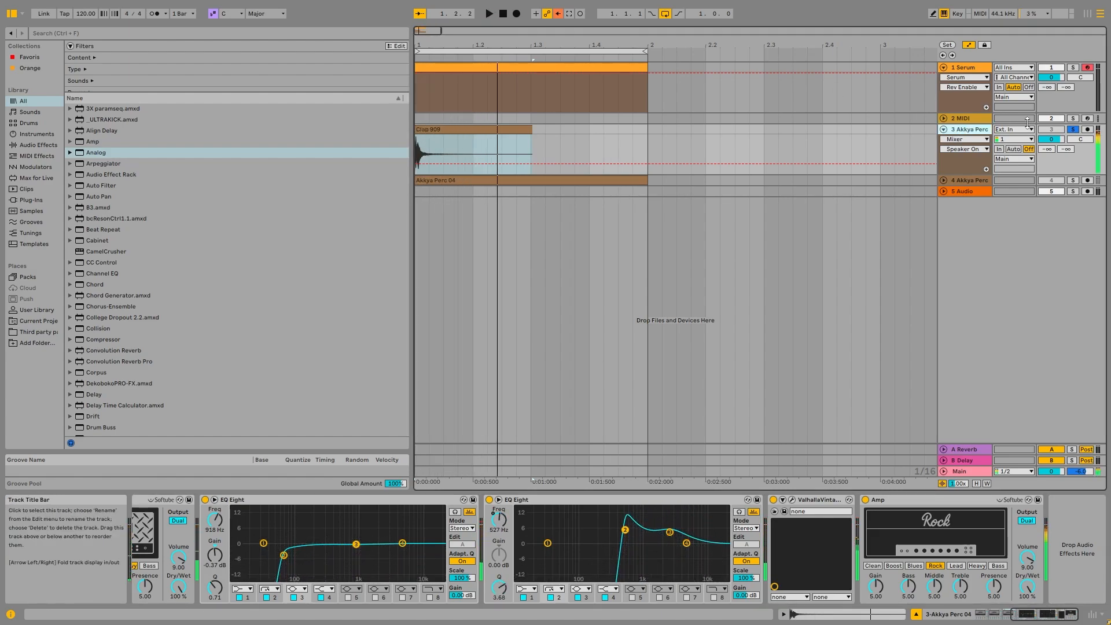
left_click(1071, 130)
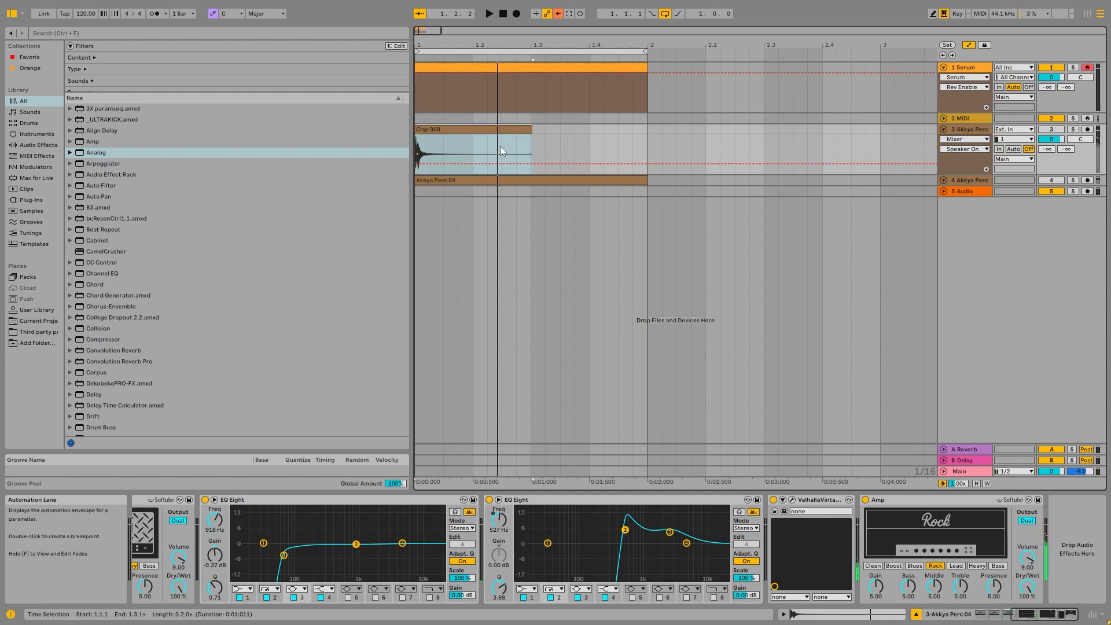
left_click(944, 180)
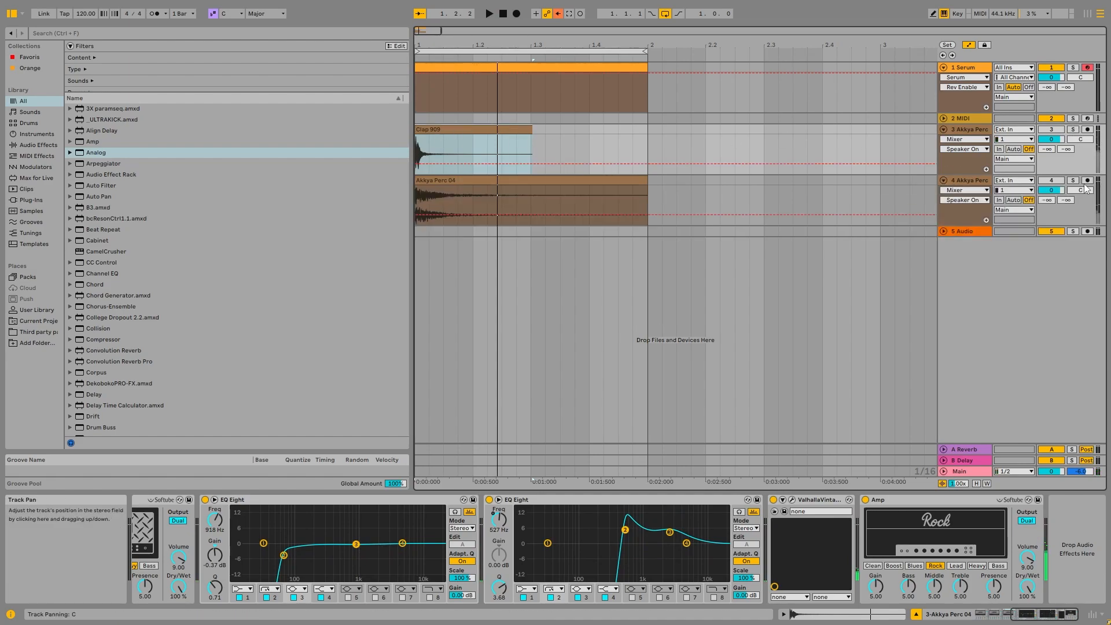
left_click(1072, 181)
On Akkya Perc 04, raise the second EQ Eight's peak band to about 1.86 kHz while playing, then unsolo the track.
double_click(603, 186)
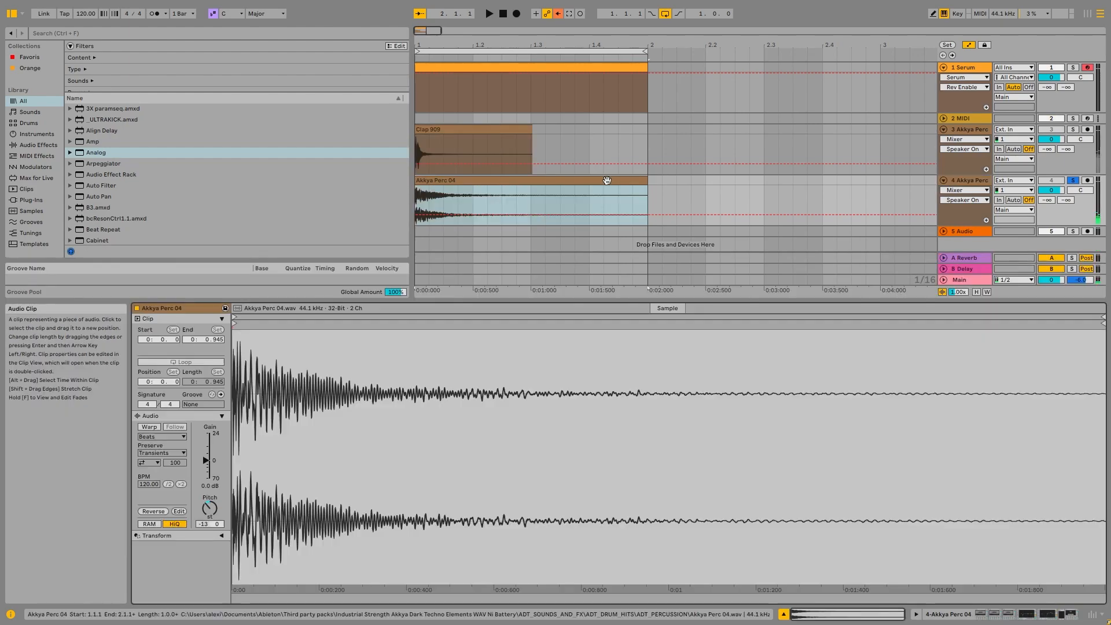
left_click(989, 180)
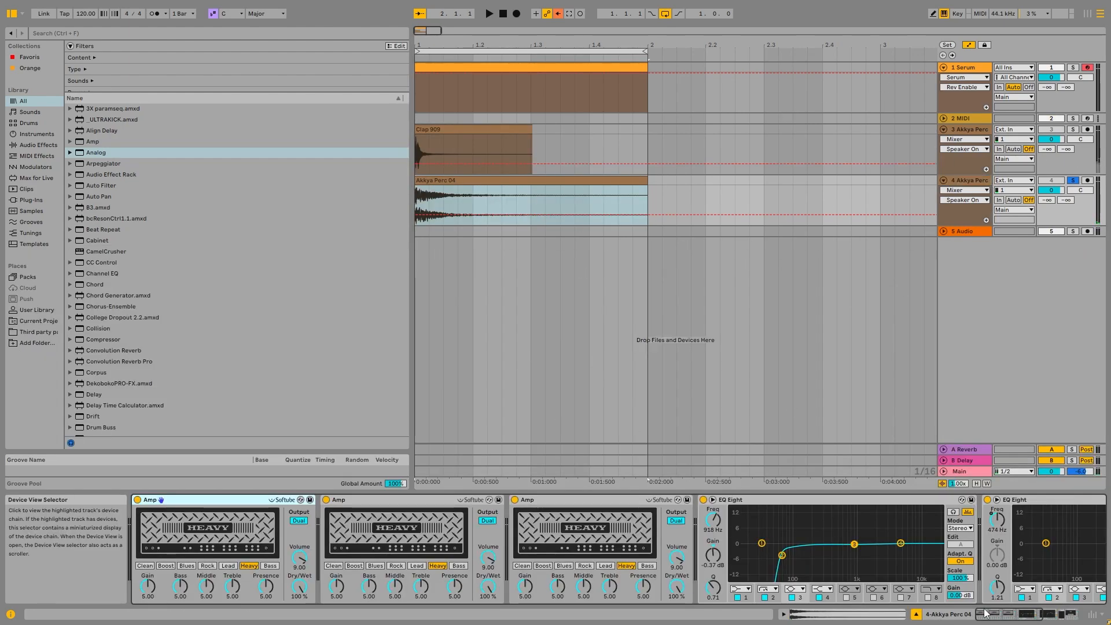
left_click(1028, 616)
left_click_drag(1028, 616, 1039, 616)
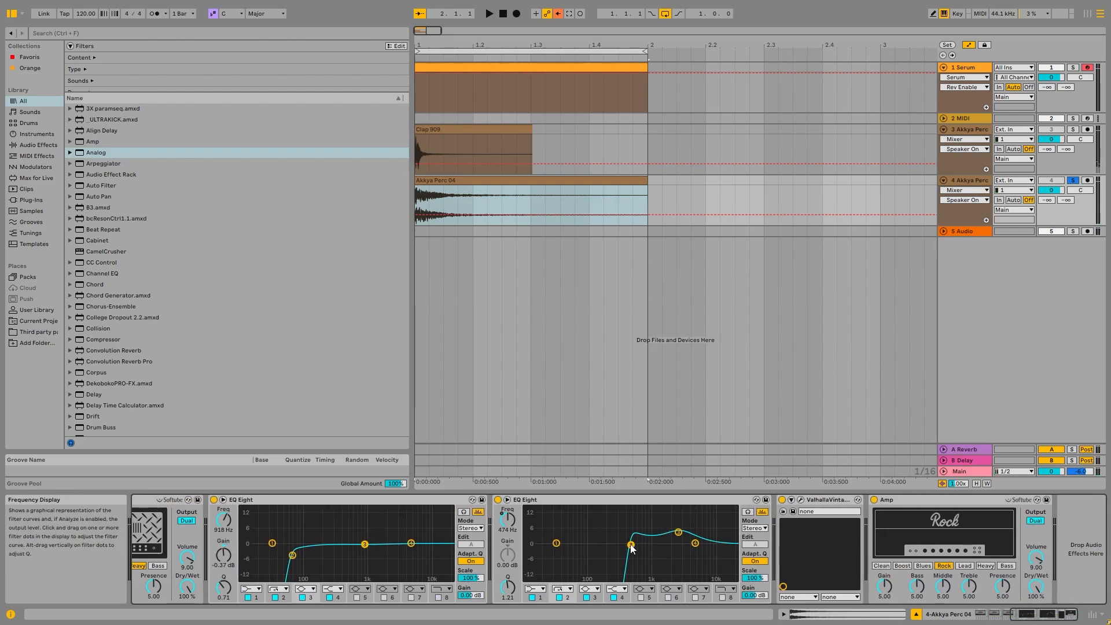
key("space")
left_click_drag(632, 549, 668, 509)
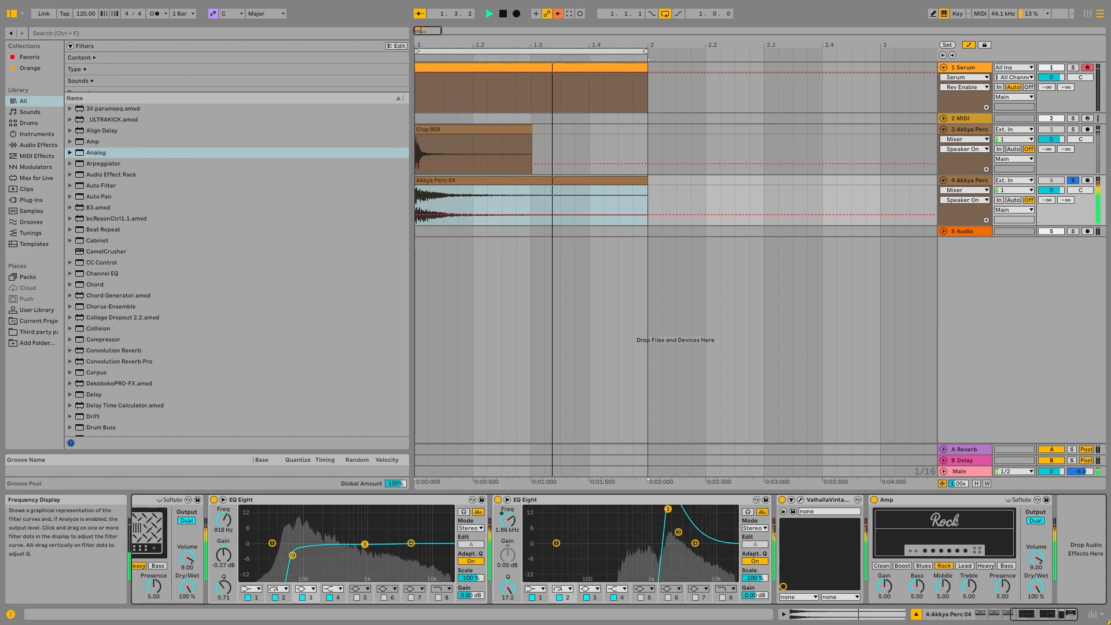
key("space")
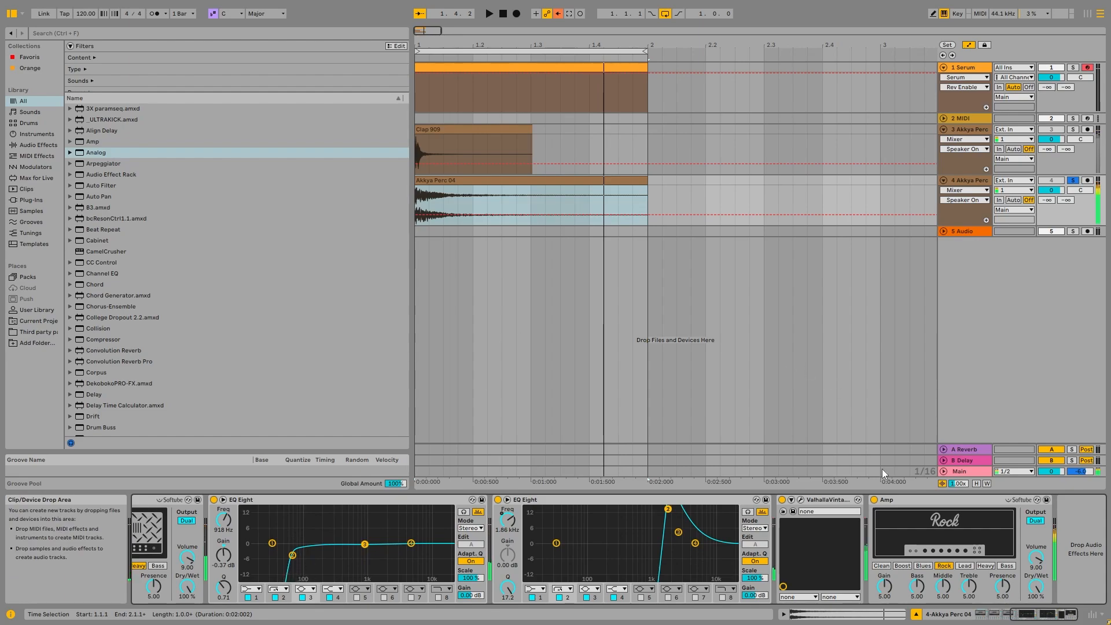
left_click(1073, 181)
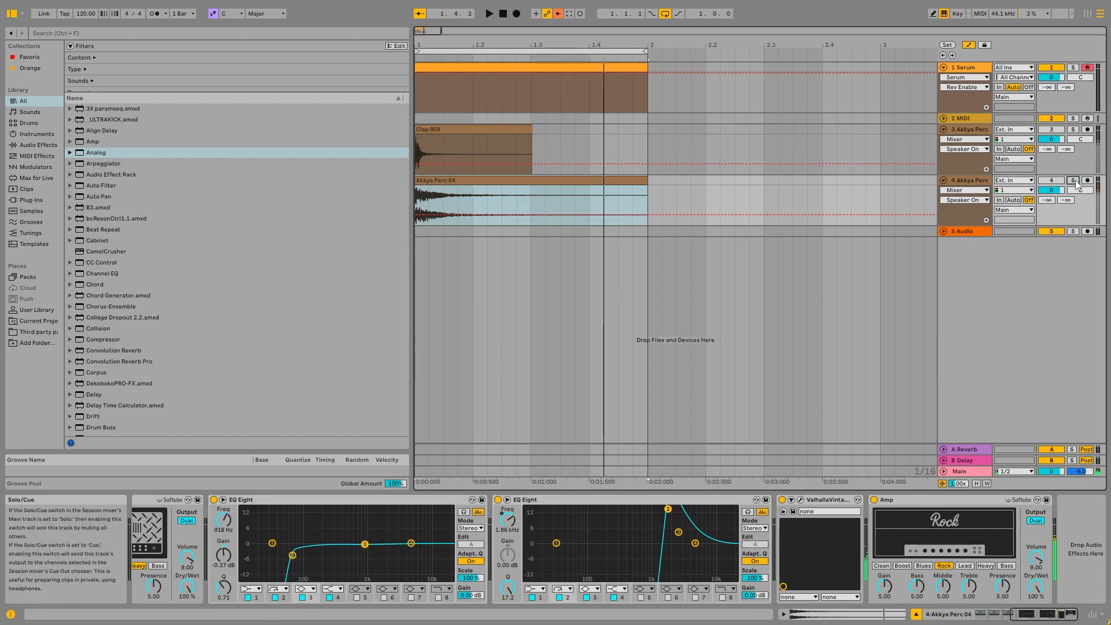
Review the ValhallaVintageVerb settings, then collapse both Akkya Perc tracks.
left_click(801, 500)
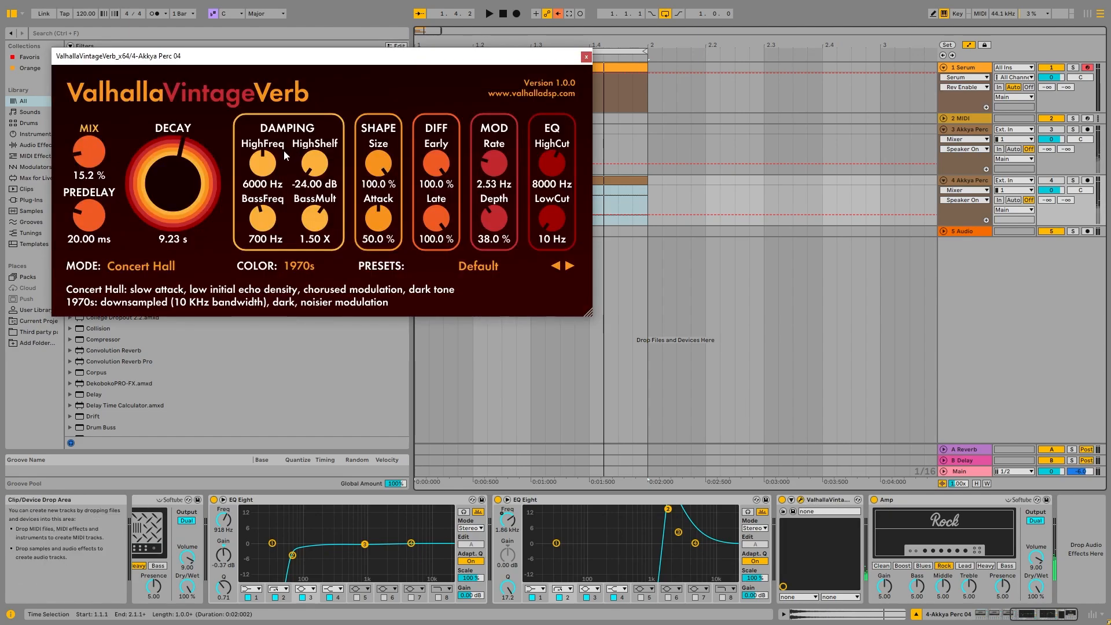
left_click(584, 55)
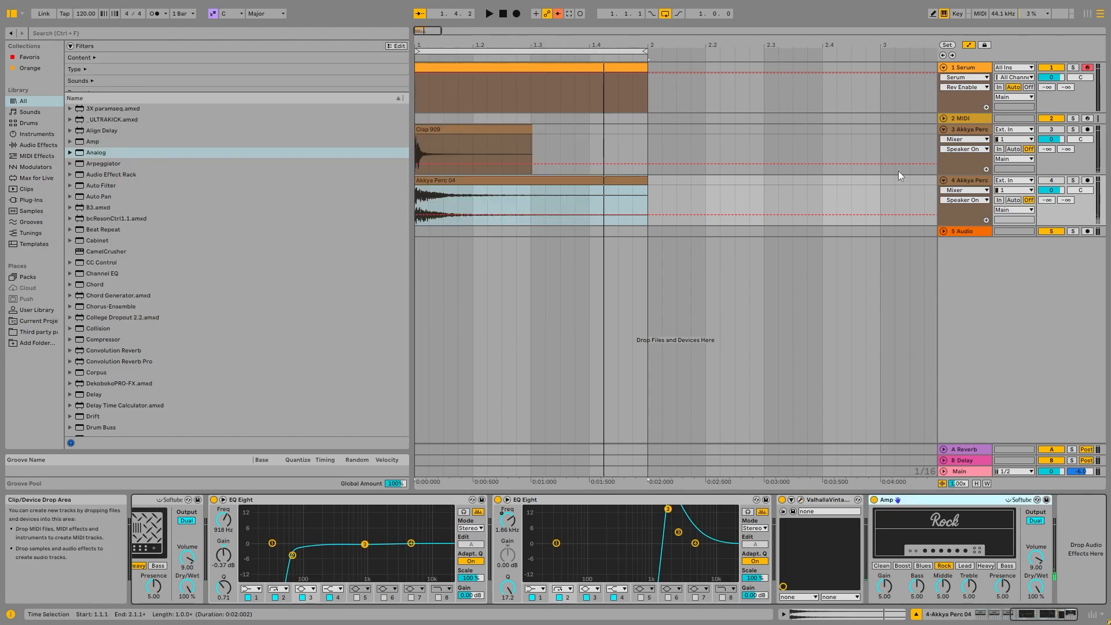
left_click(948, 130)
left_click(944, 130)
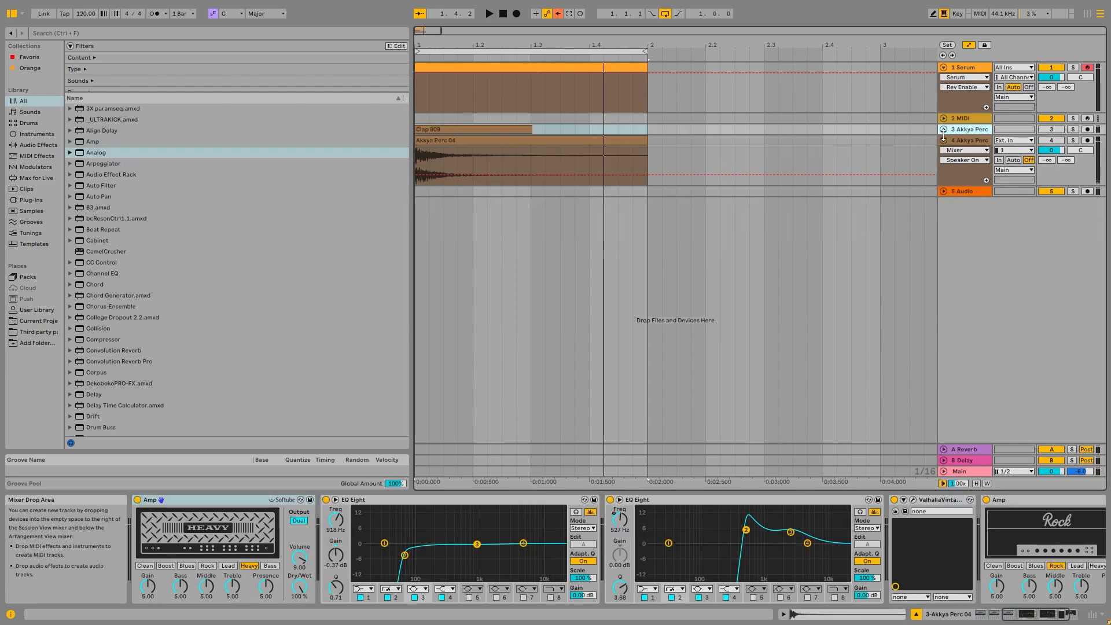
left_click(961, 140)
left_click(943, 140)
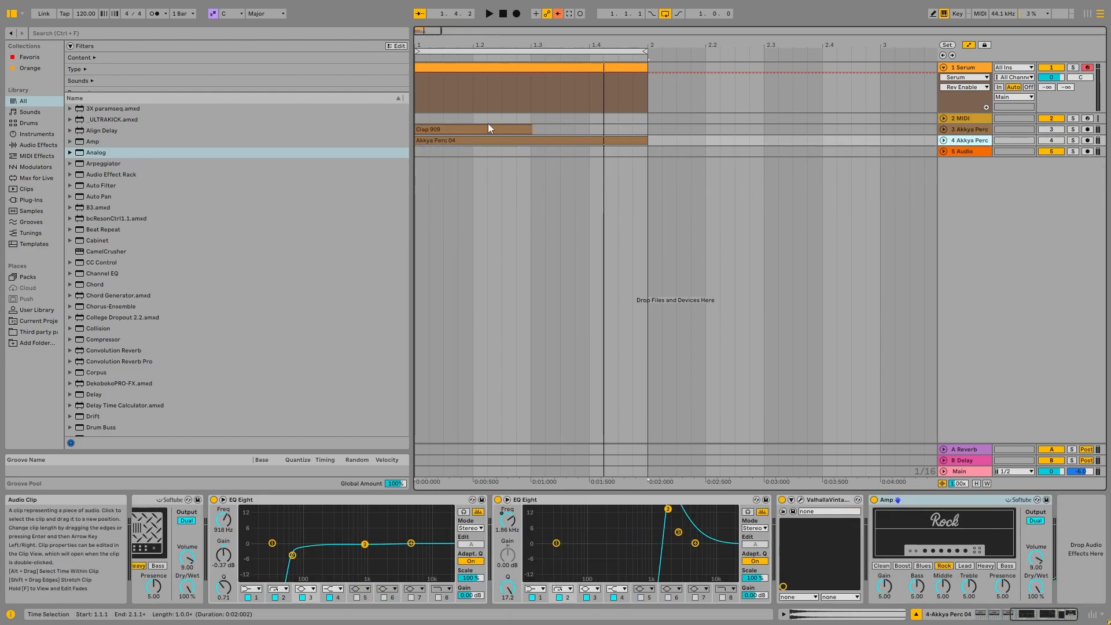
Open the Serum instrument window on the Serum track.
left_click(489, 128)
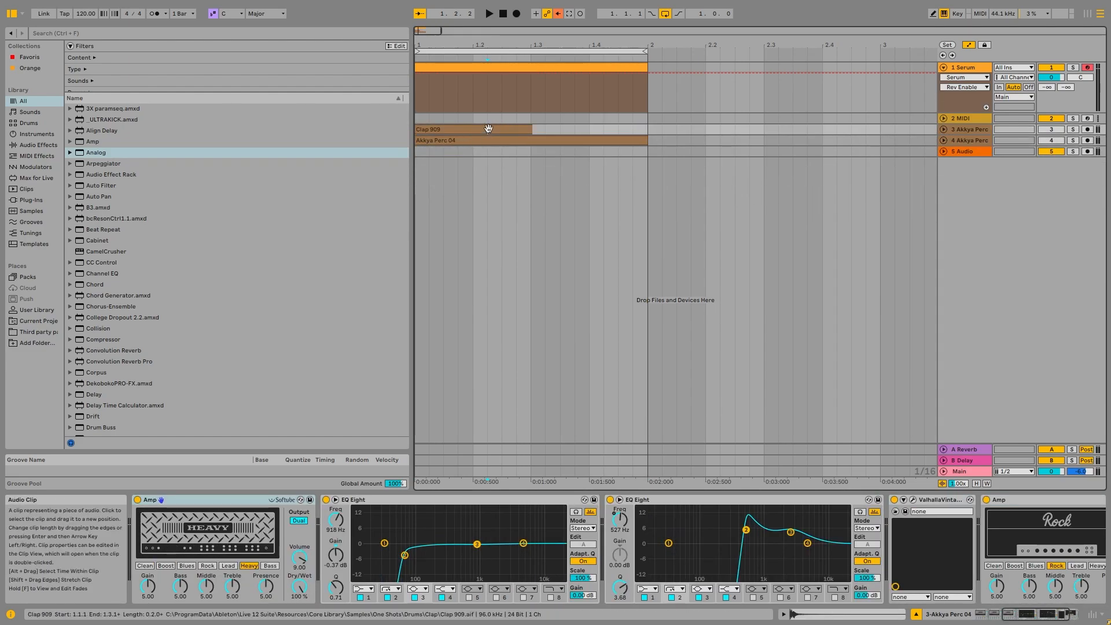
left_click(977, 70)
key("shift+s")
left_click(156, 500)
Set Oscillator A's unison to 16 voices and raise its detune.
left_click_drag(568, 82, 573, 83)
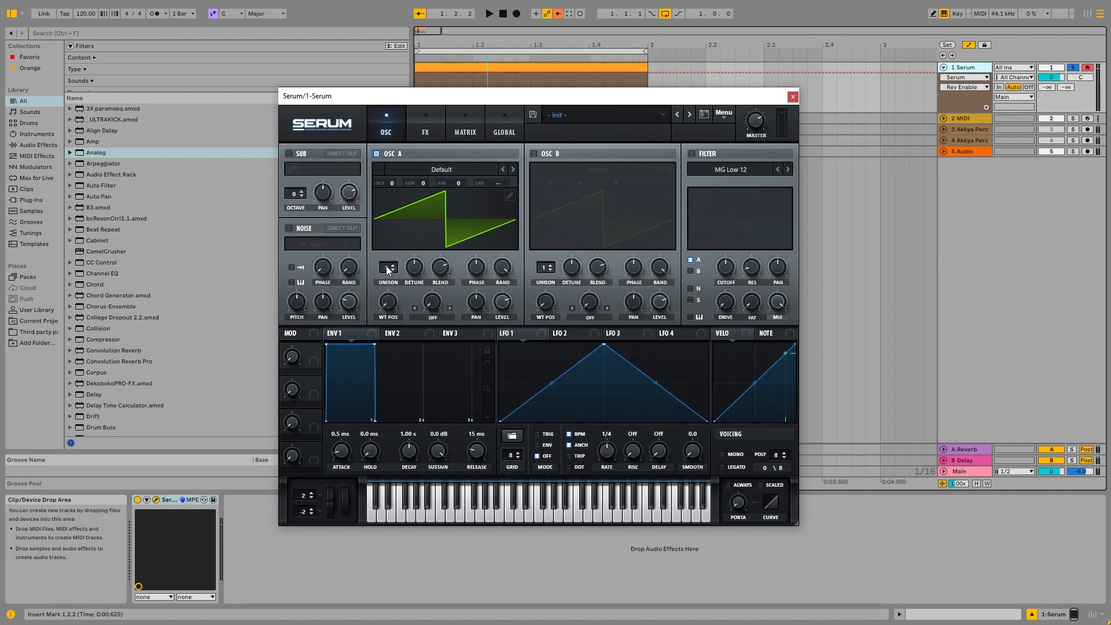
left_click_drag(386, 267, 416, 114)
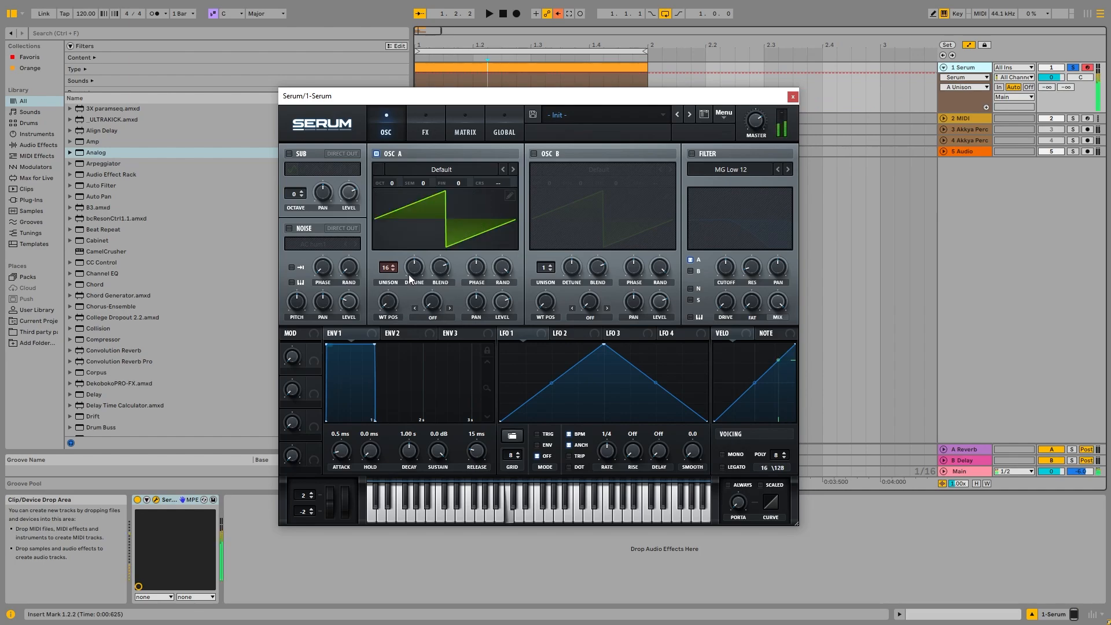
left_click_drag(409, 279, 484, 145)
In Serum's FX, enable Distortion with higher drive and enable the Compressor.
left_click(425, 125)
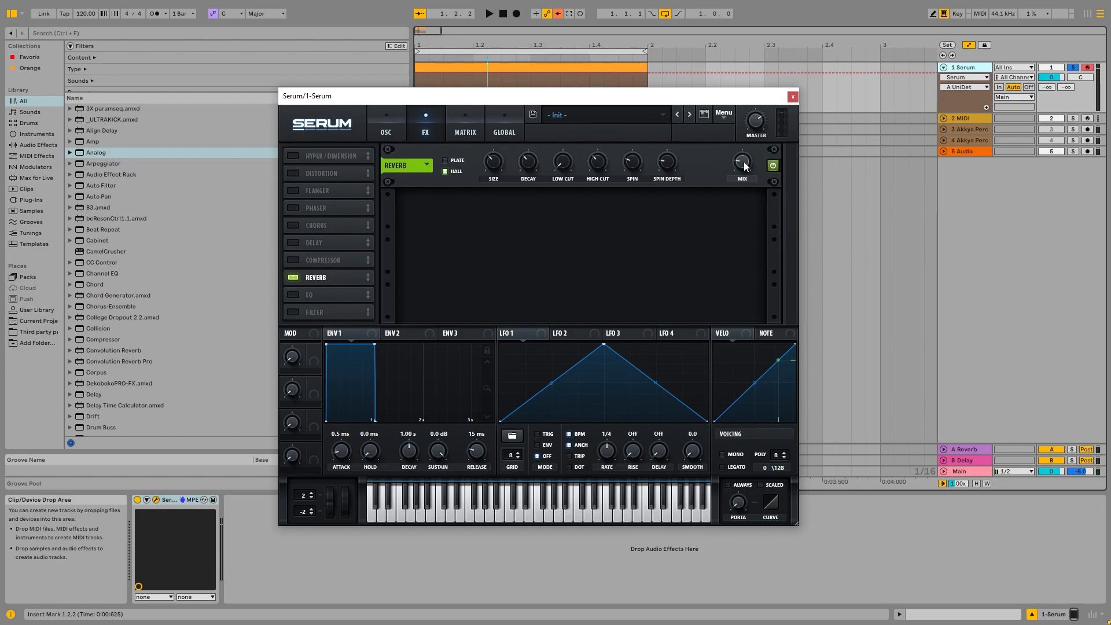
left_click(293, 173)
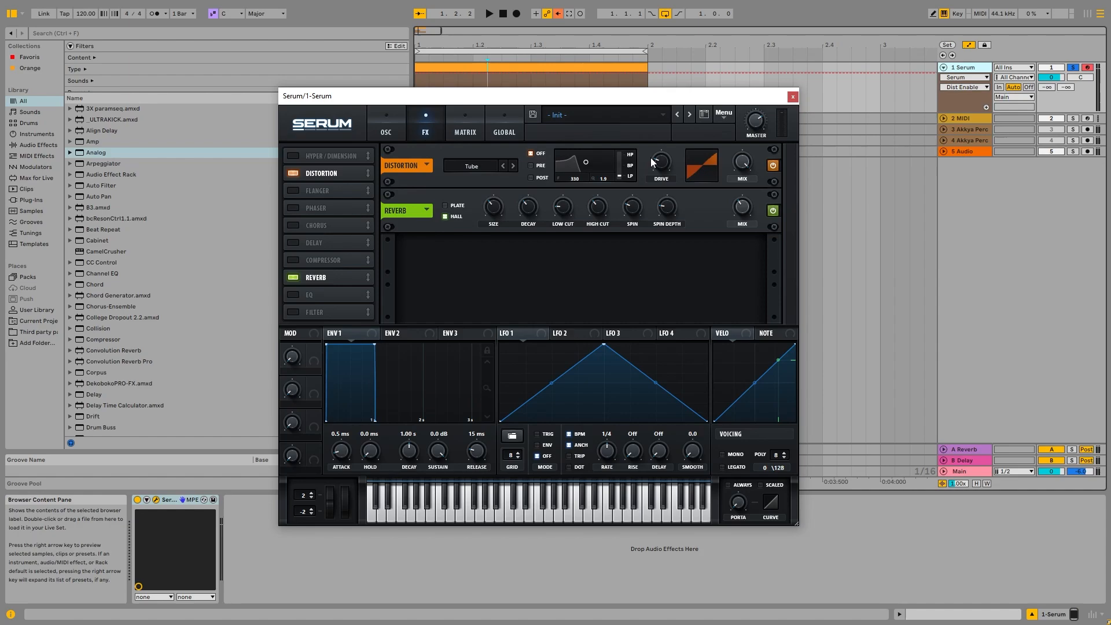
left_click_drag(650, 157, 686, 127)
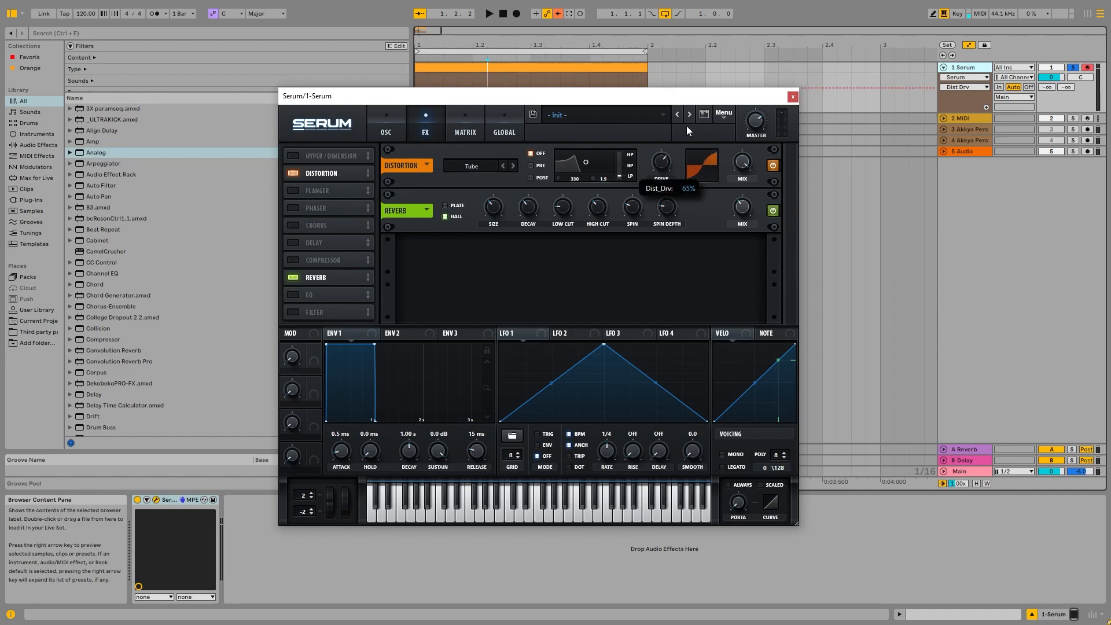
left_click(314, 260)
mouse_move(458, 206)
left_mouse_down()
mouse_move(468, 192)
mouse_move(452, 210)
left_mouse_up()
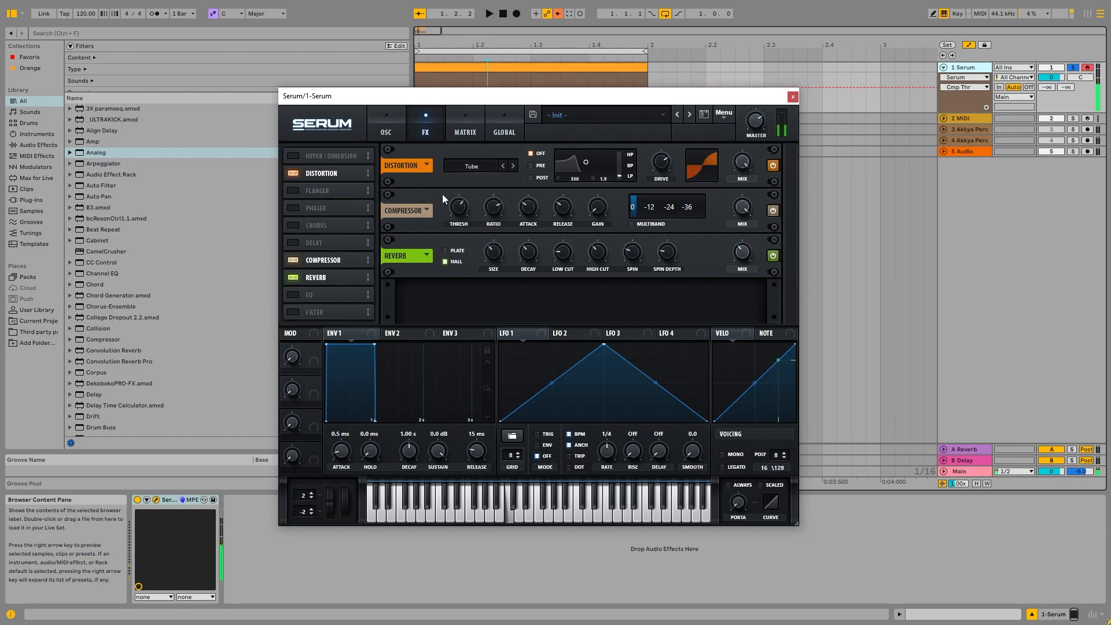
Play test notes on the computer keyboard across octaves and raise Serum's master volume.
key("x")
key("a")
key("x")
key("a")
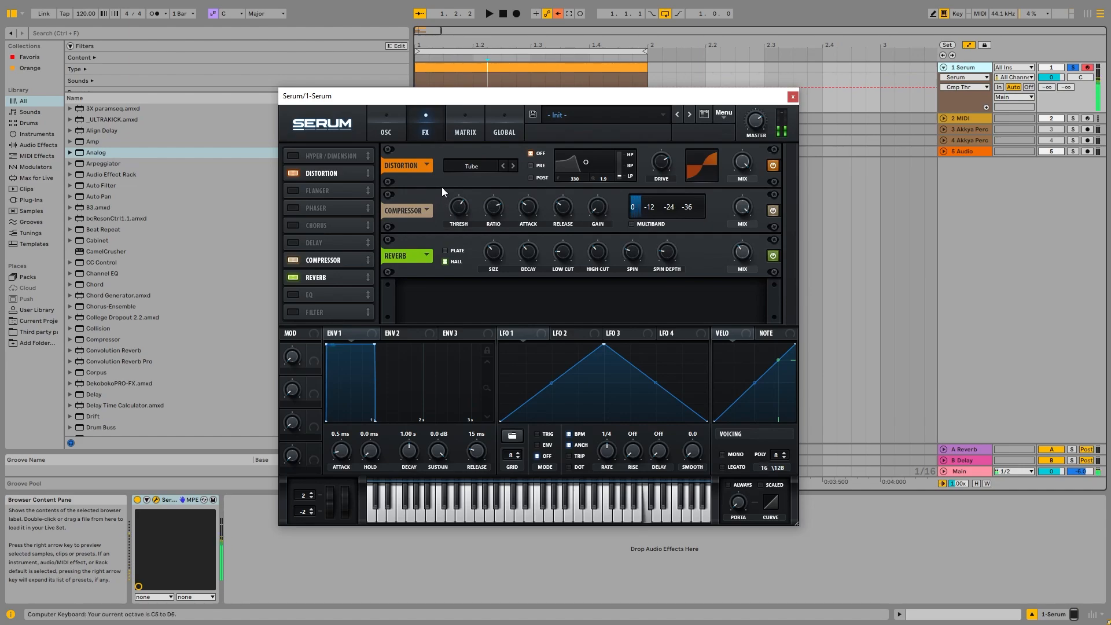
key("x")
key("z")
key("a")
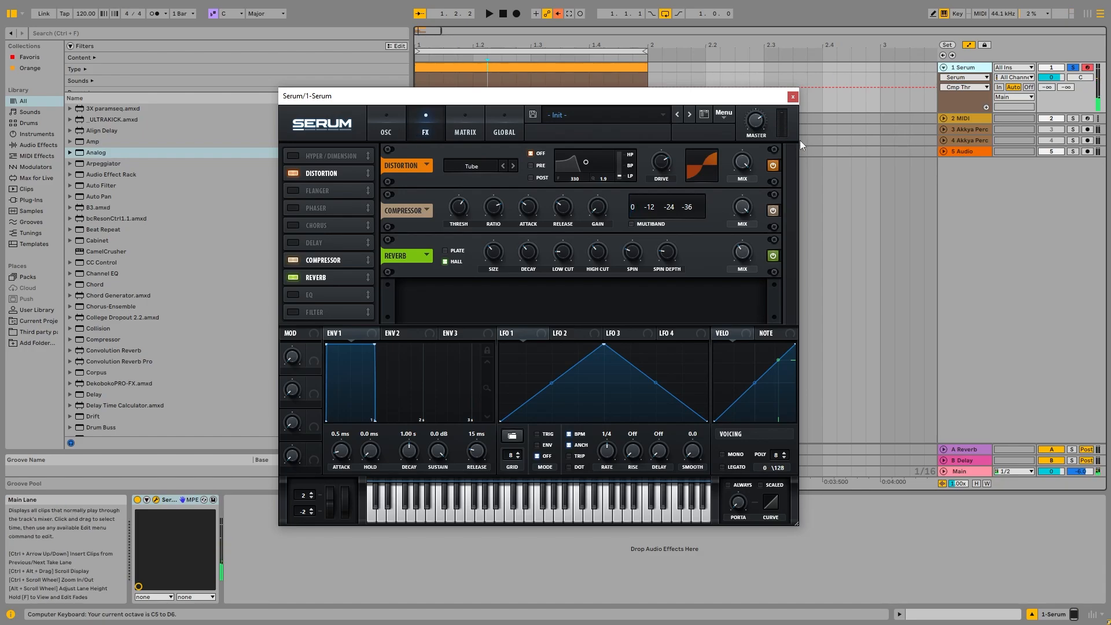
left_click_drag(757, 123, 760, 100)
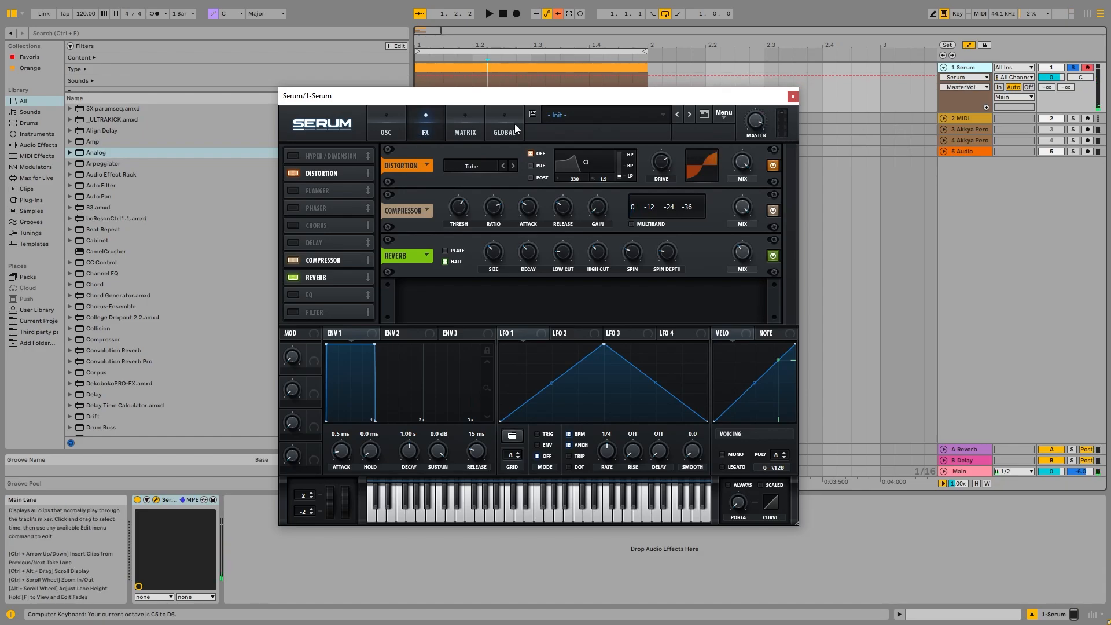
Raise Oscillator A's detune and blend and lower its random phase amount.
left_click(383, 125)
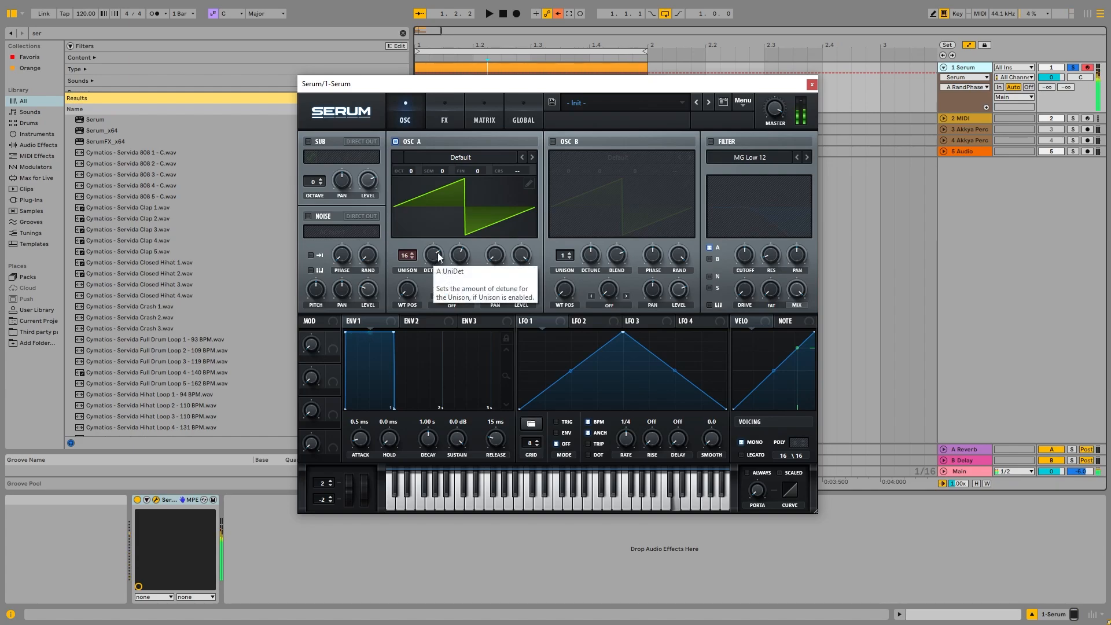
left_click_drag(433, 255, 436, 158)
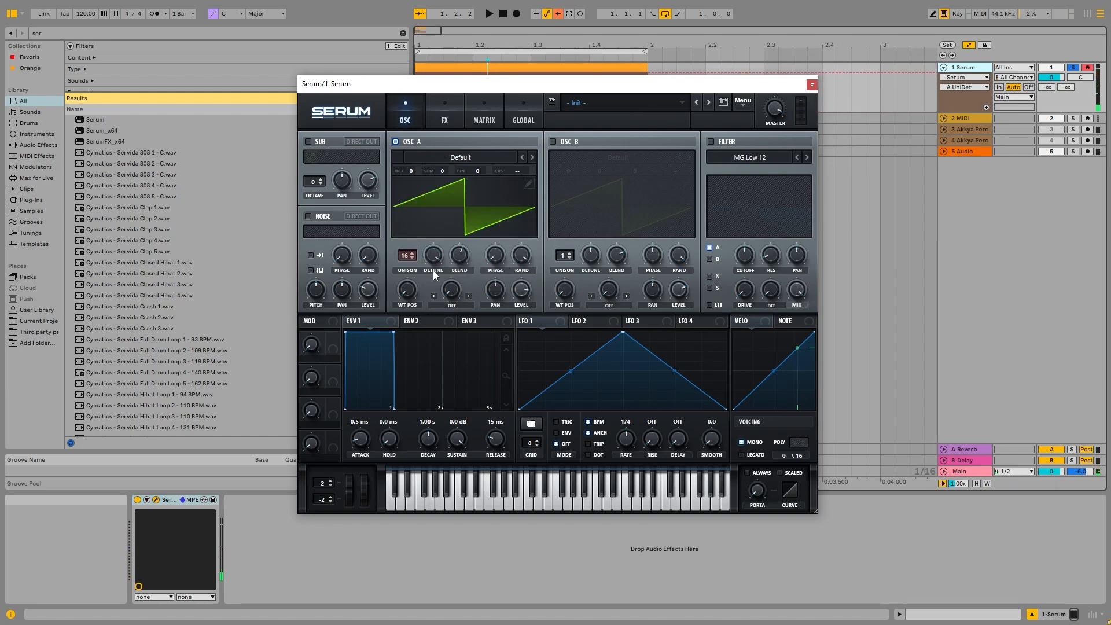
left_click_drag(459, 255, 468, 218)
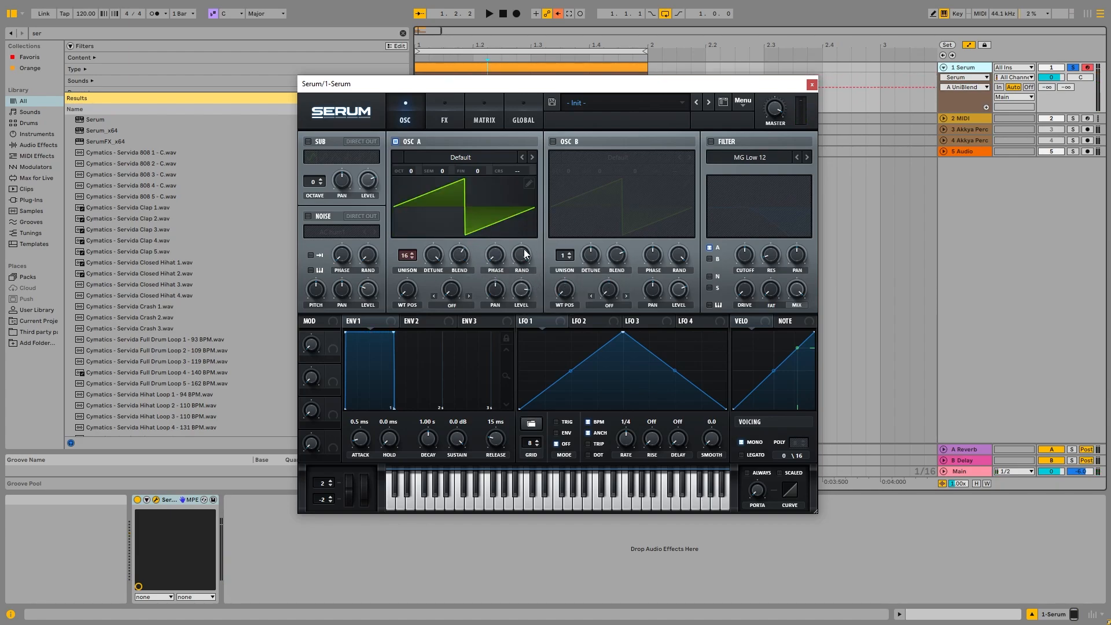
mouse_move(520, 261)
left_mouse_down()
mouse_move(509, 370)
mouse_move(510, 317)
mouse_move(499, 328)
left_mouse_up()
left_click(452, 306)
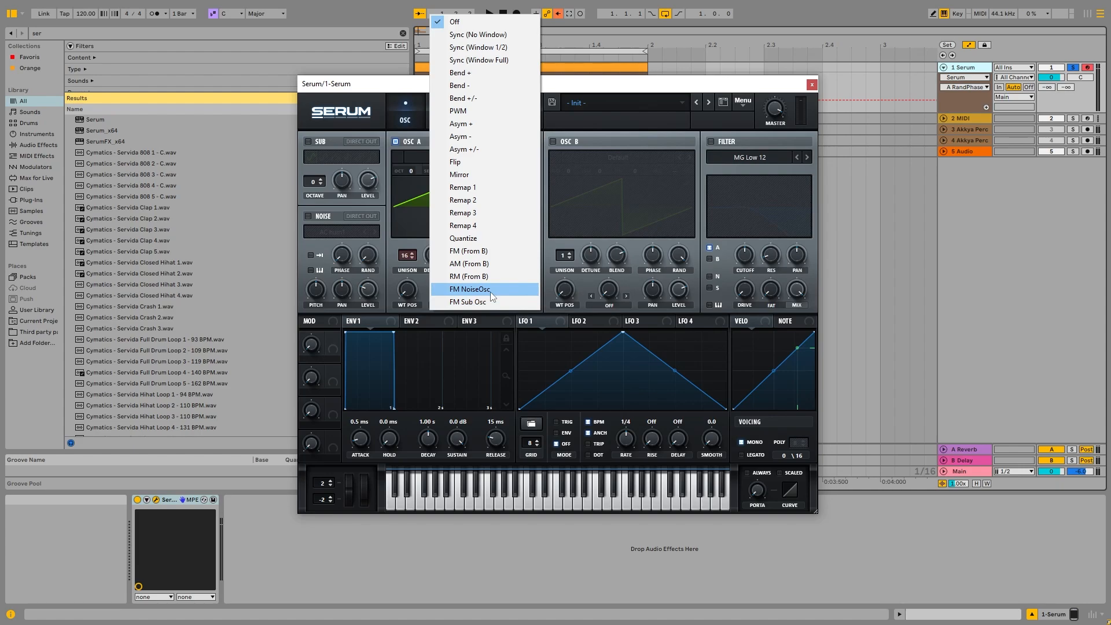
left_click_drag(613, 90, 750, 230)
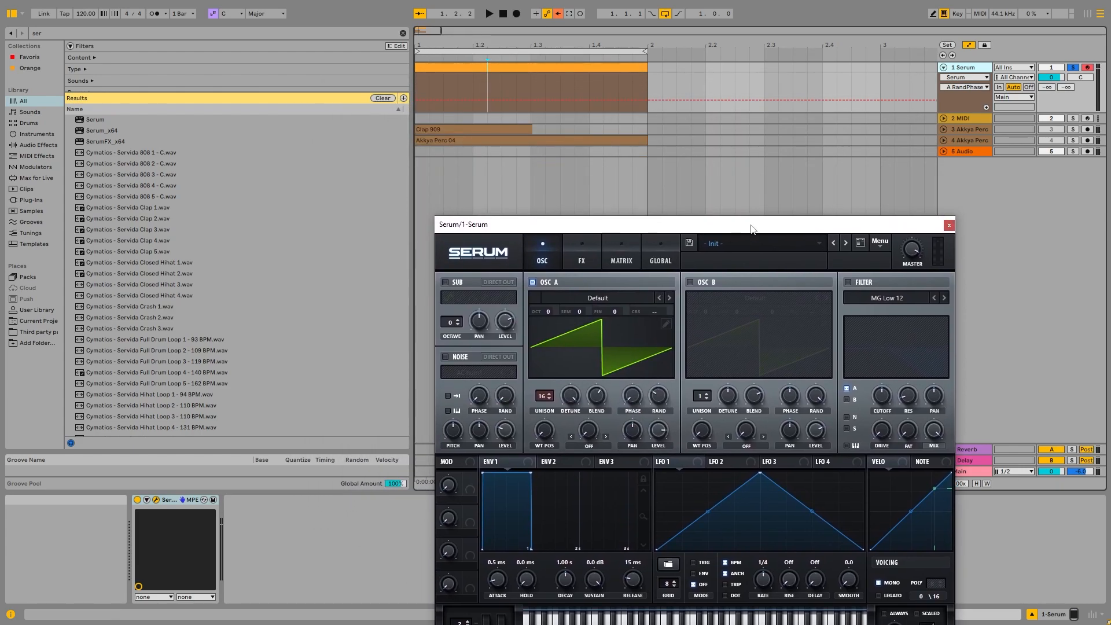
left_click_drag(634, 229, 522, 79)
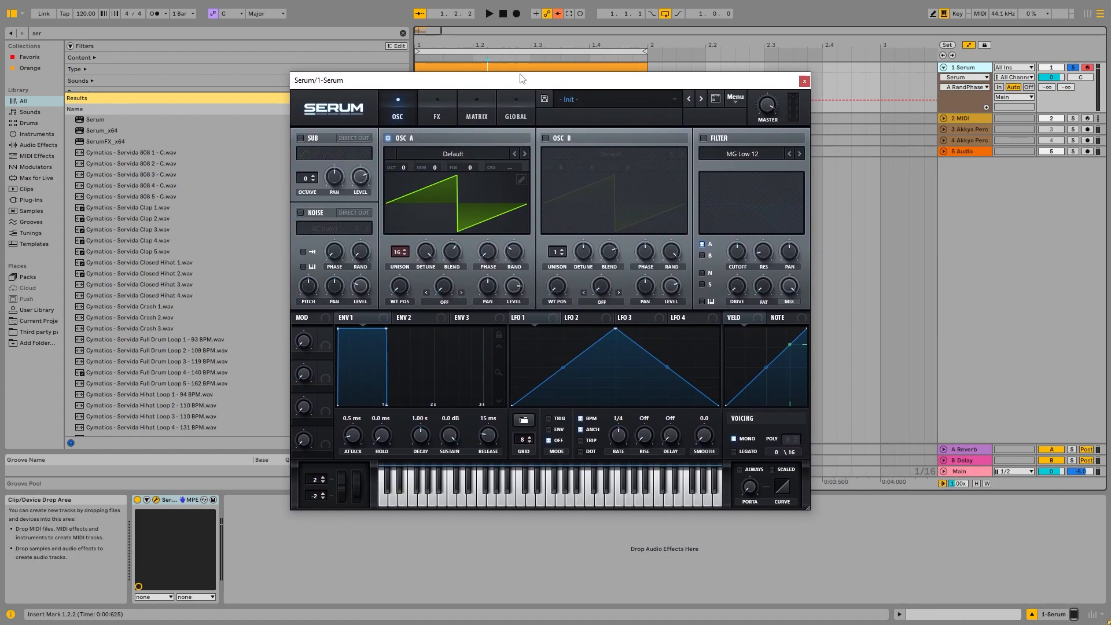
Set Oscillator A's warp mode to FM NoiseOsc.
left_click(444, 302)
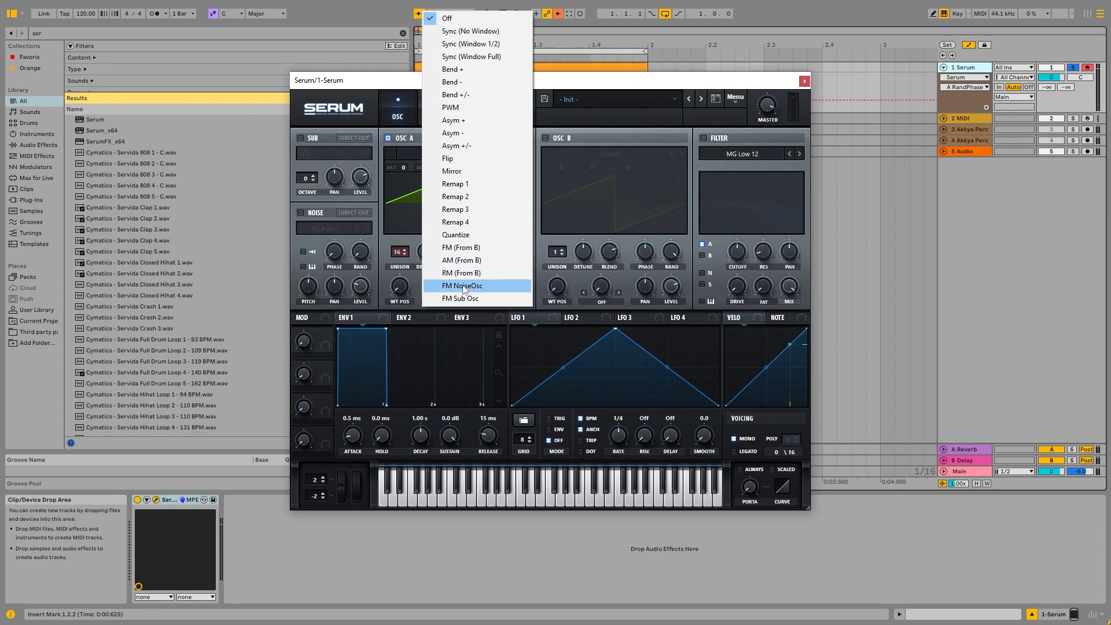
left_click(486, 280)
Enable the Noise oscillator and raise Oscillator A's FM (Noise) amount.
left_click(301, 212)
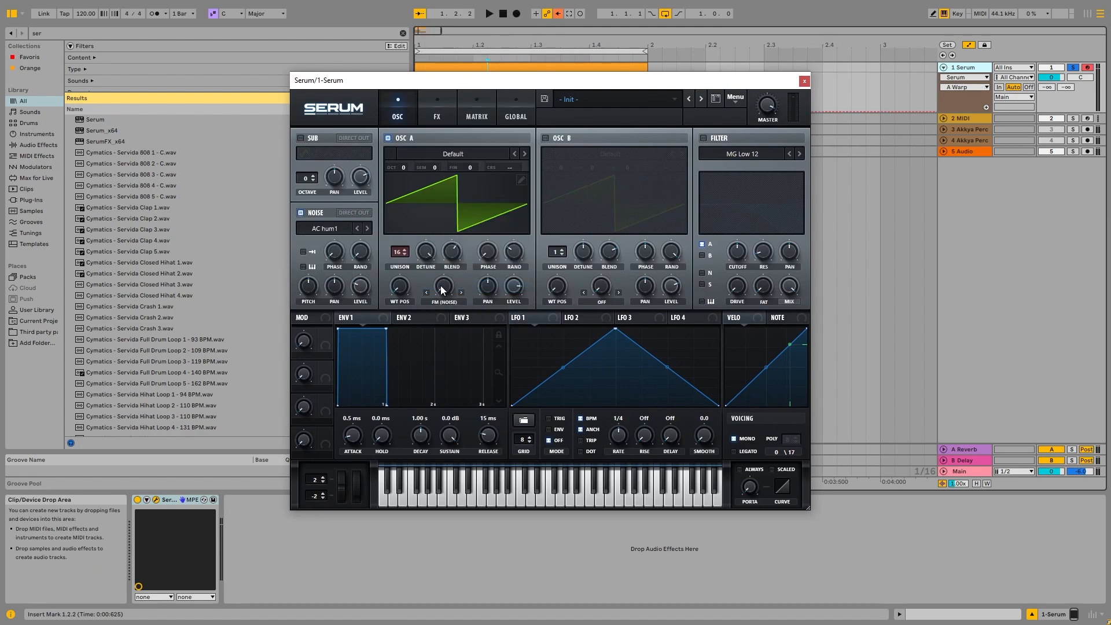
left_click_drag(443, 286, 432, 169)
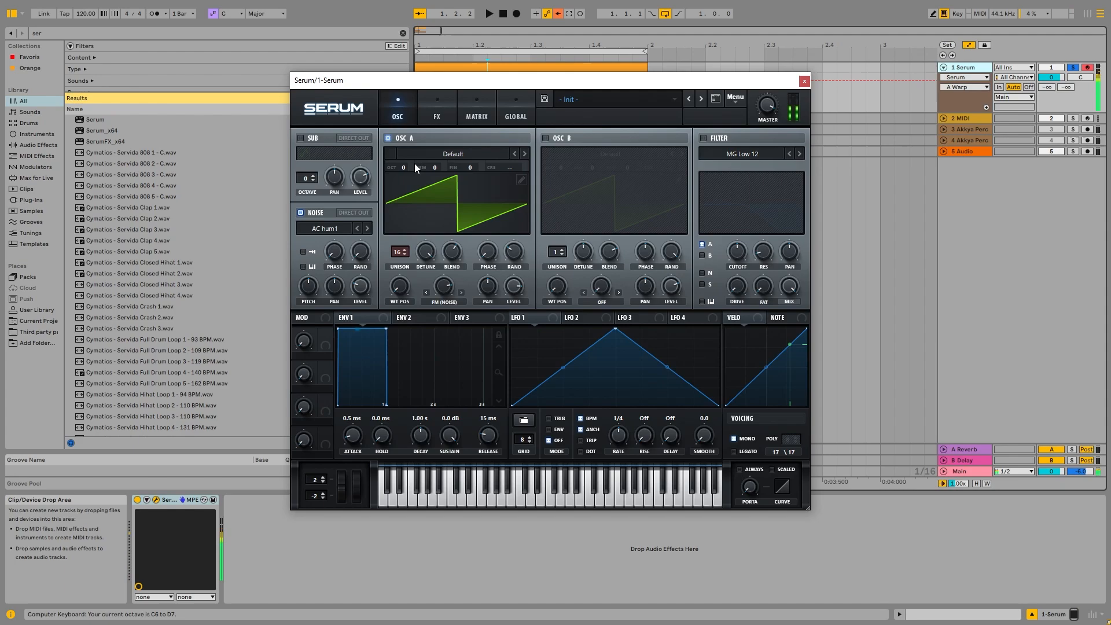
Load the "ARP circuit" sample from the Analog category into the Noise oscillator.
key("z")
left_click(338, 230)
mouse_move(343, 247)
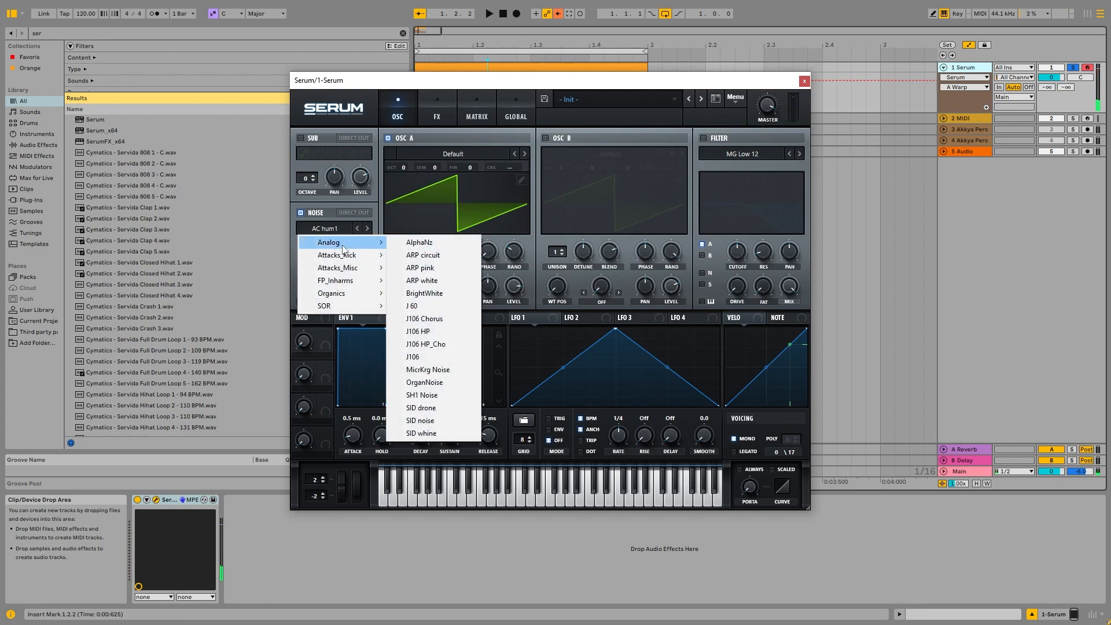
left_click(419, 256)
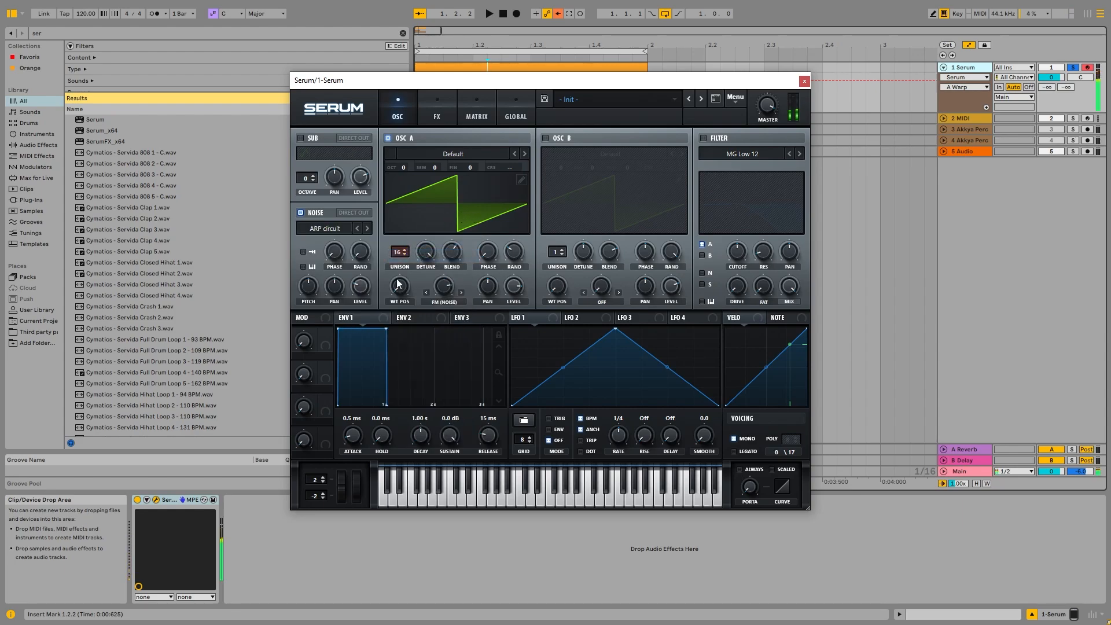
Fine-tune Oscillator A's FM (Noise) amount and check the reverb in the FX rack.
mouse_move(447, 300)
left_mouse_down()
mouse_move(444, 322)
mouse_move(452, 284)
mouse_move(445, 297)
left_mouse_up()
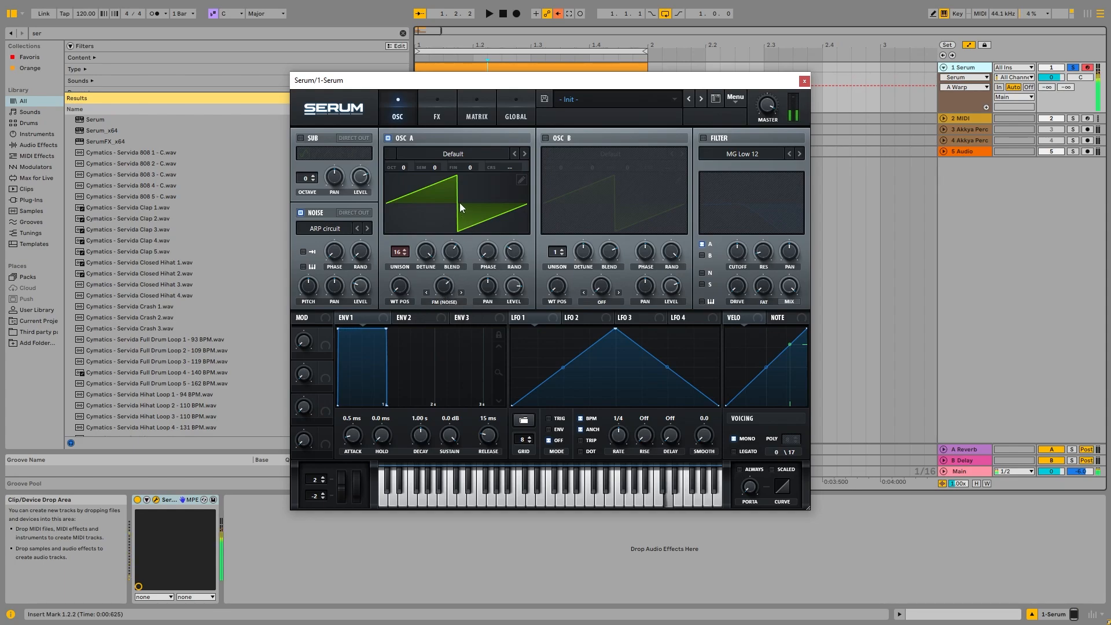
left_click(439, 116)
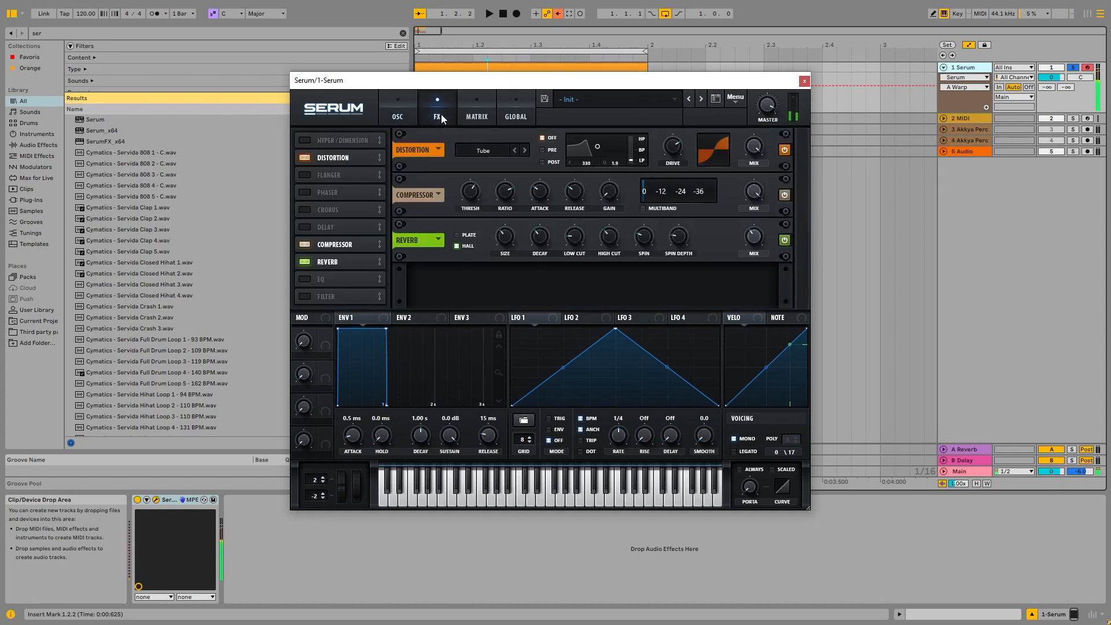
left_click(753, 237)
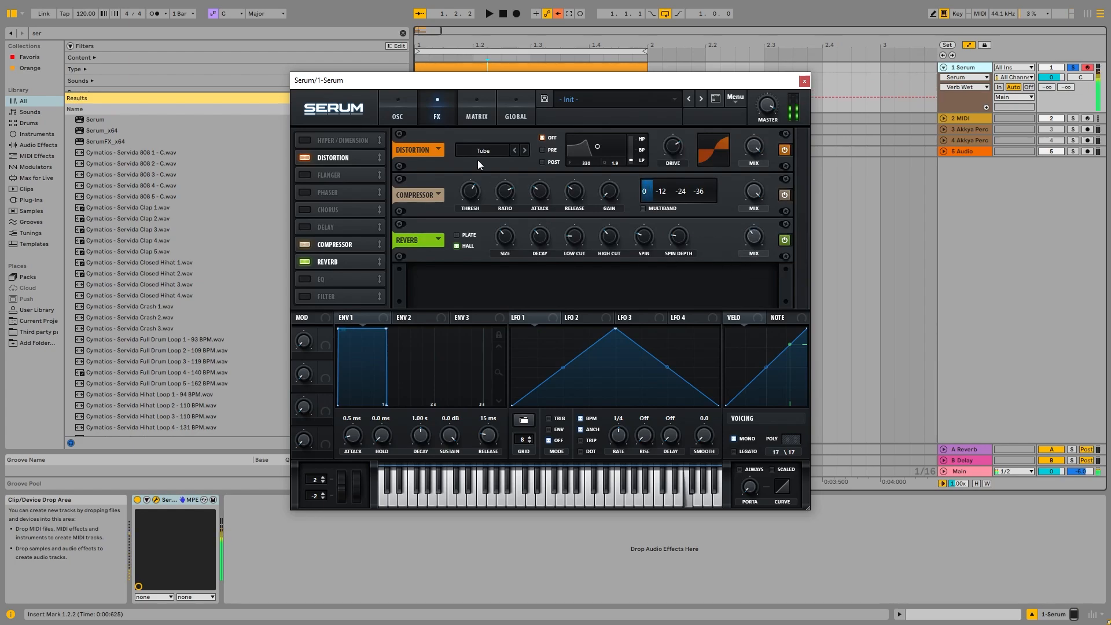
left_click(400, 116)
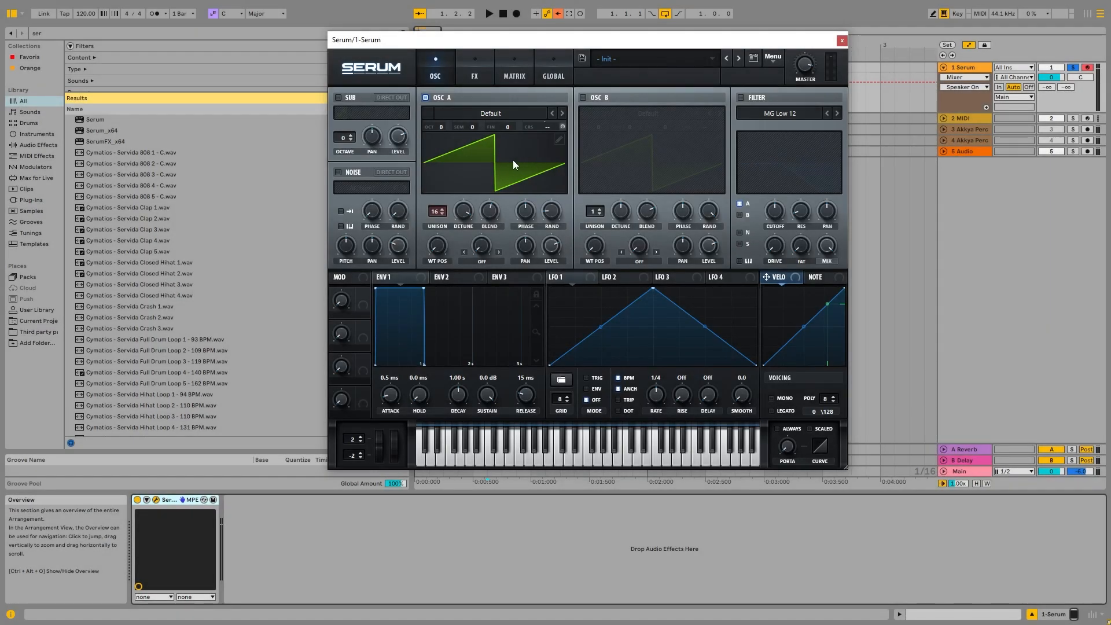
Raise the Chaos 1 rate in the global settings.
left_click_drag(482, 43, 460, 62)
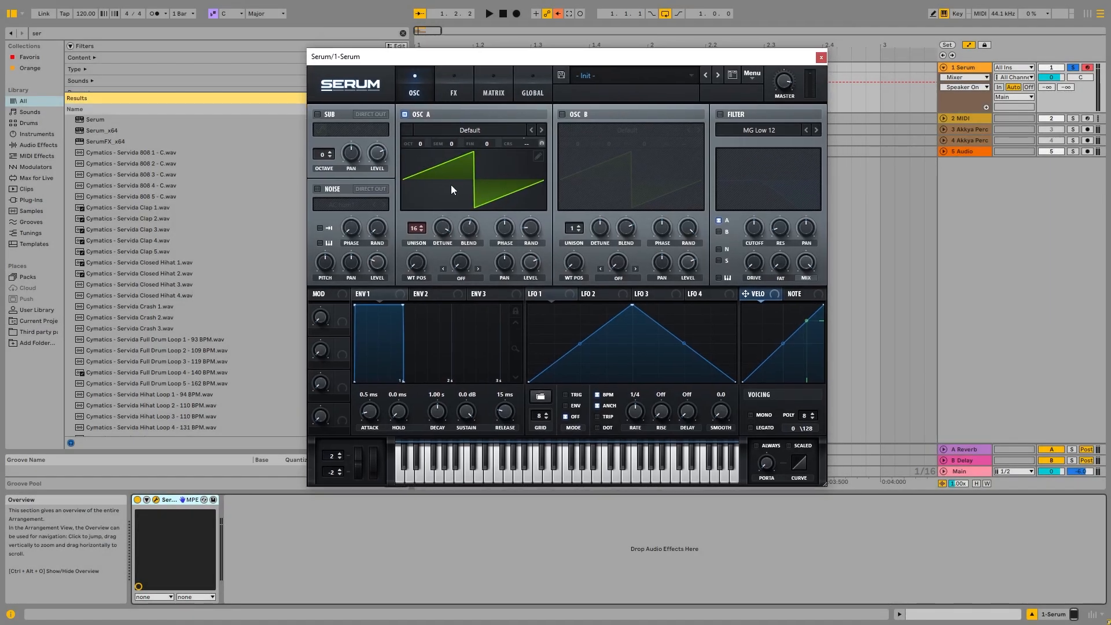
left_click(456, 95)
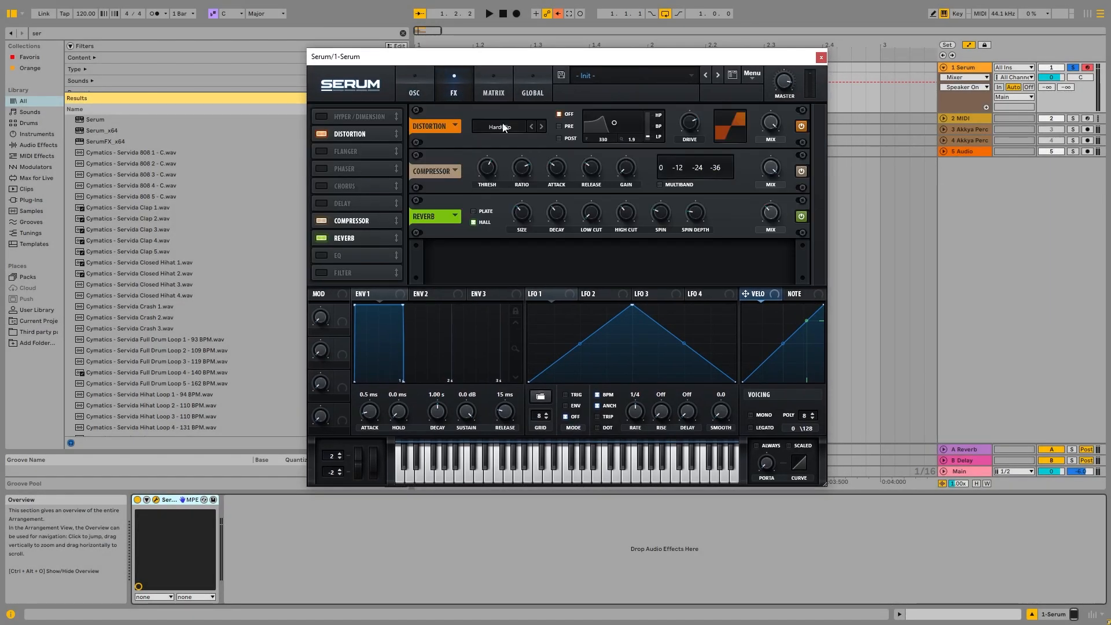
left_click(427, 96)
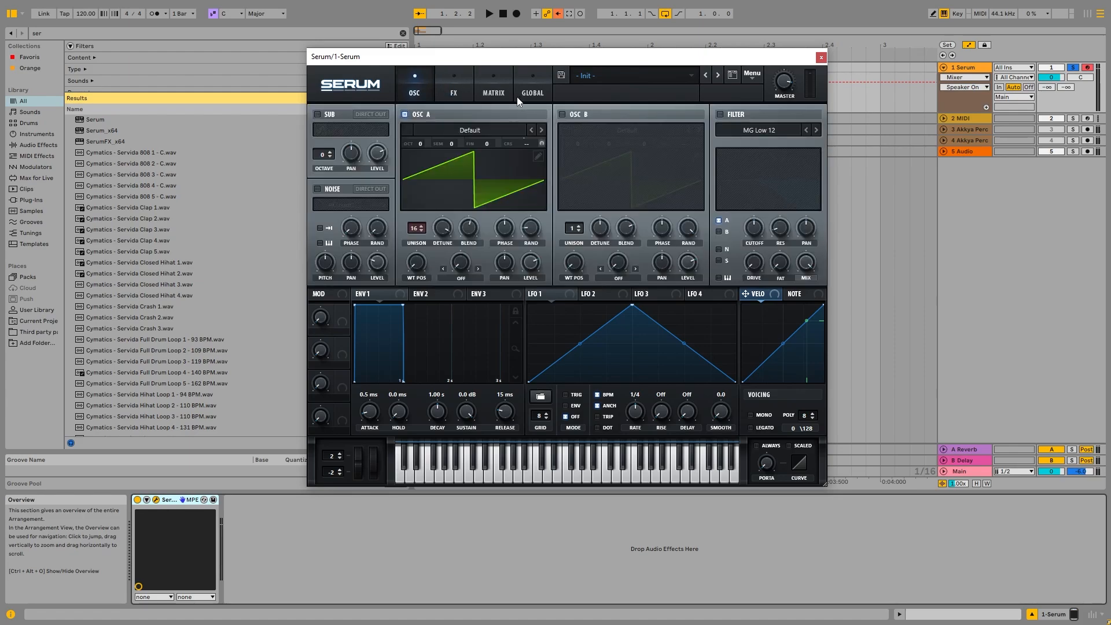
left_click(521, 96)
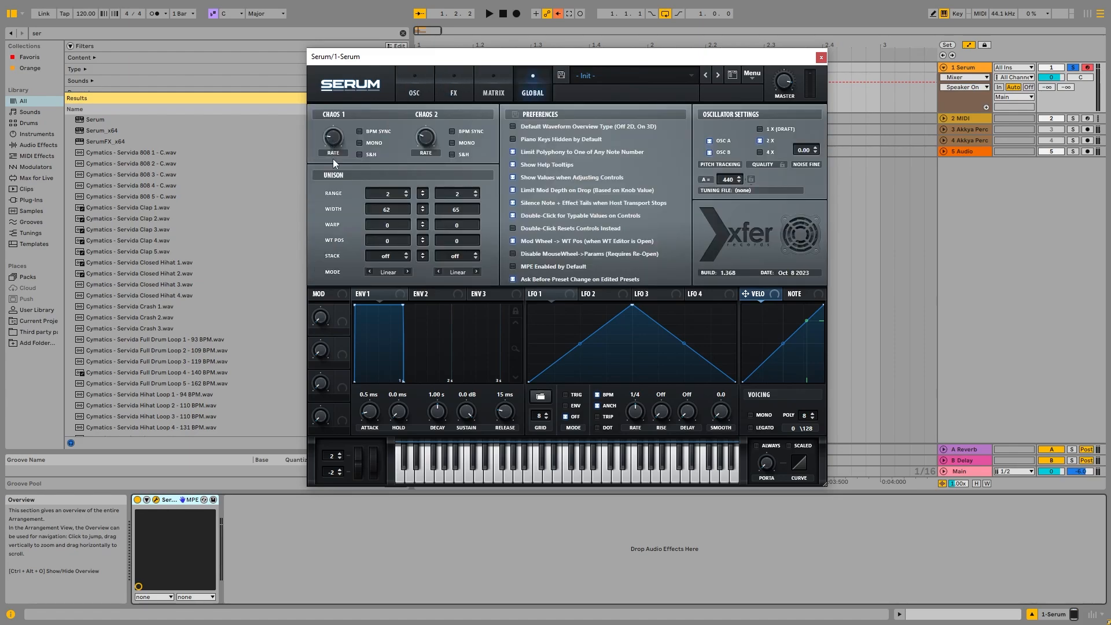
left_click_drag(333, 139, 362, 103)
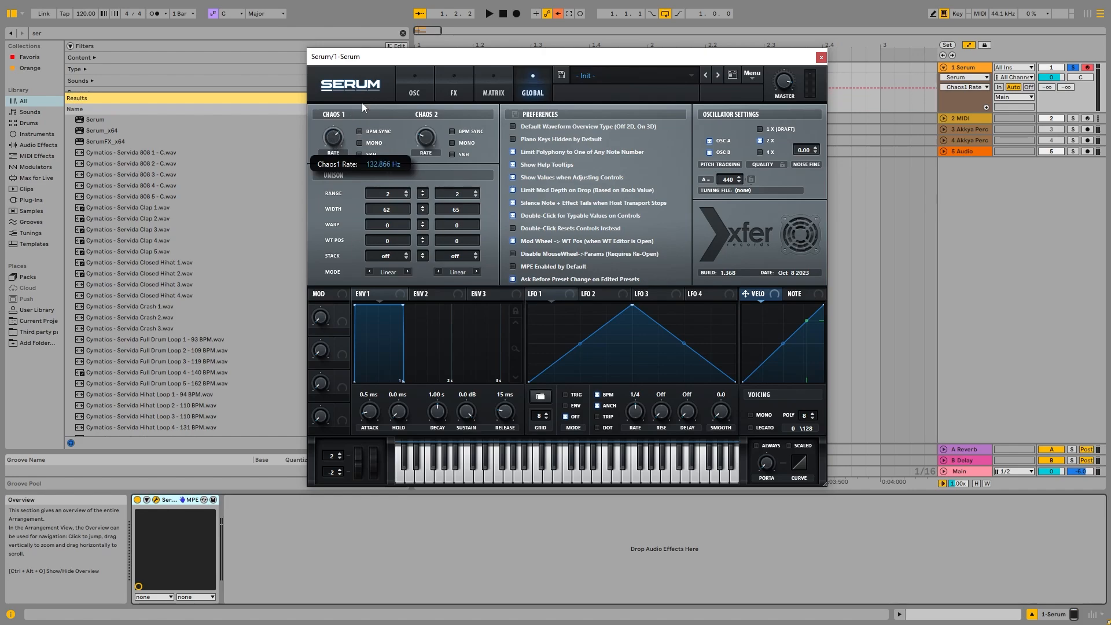
In the modulation matrix, set Chaos1 as the source for the A CoarsePit row.
left_click(438, 75)
left_click(488, 73)
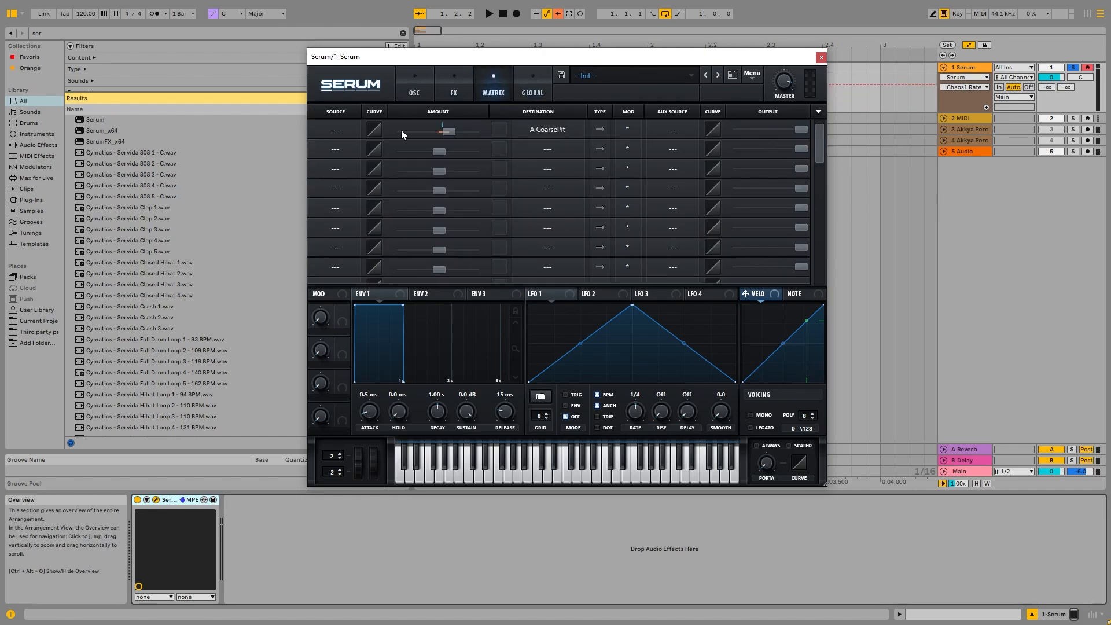
left_click(337, 129)
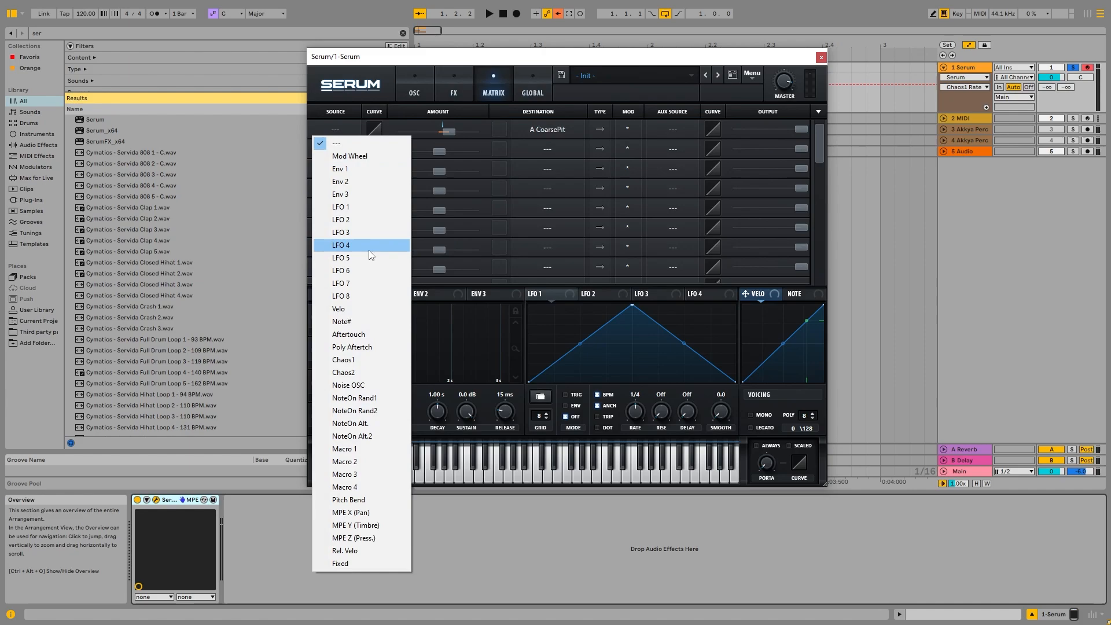
left_click(362, 361)
Lower the Chaos 1 rate in the global settings.
left_click(411, 88)
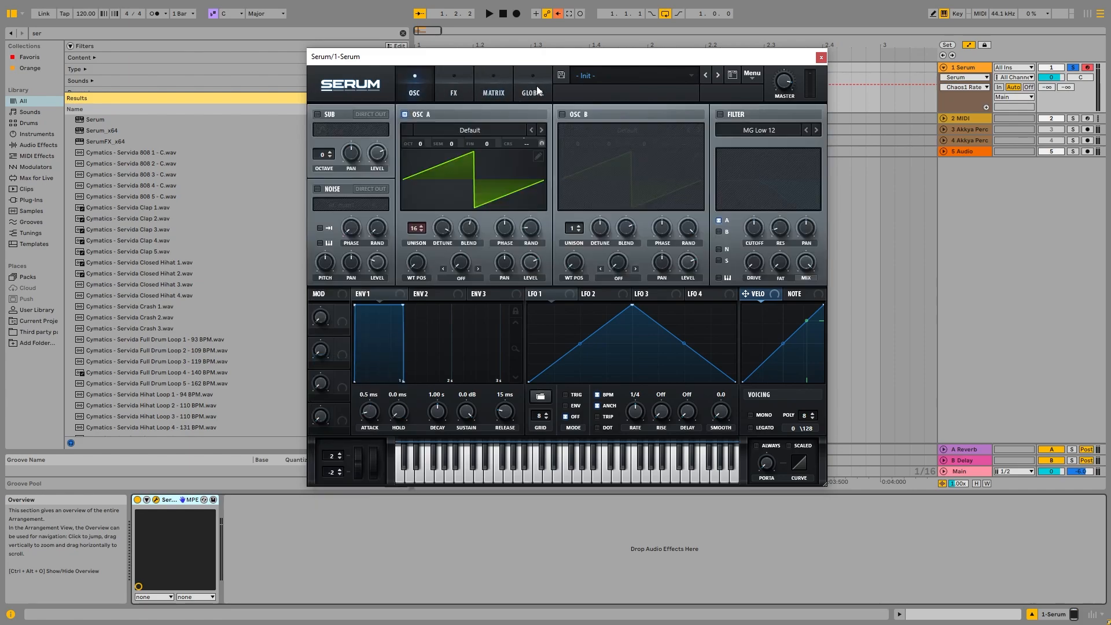
left_click(535, 86)
left_click_drag(334, 144, 341, 194)
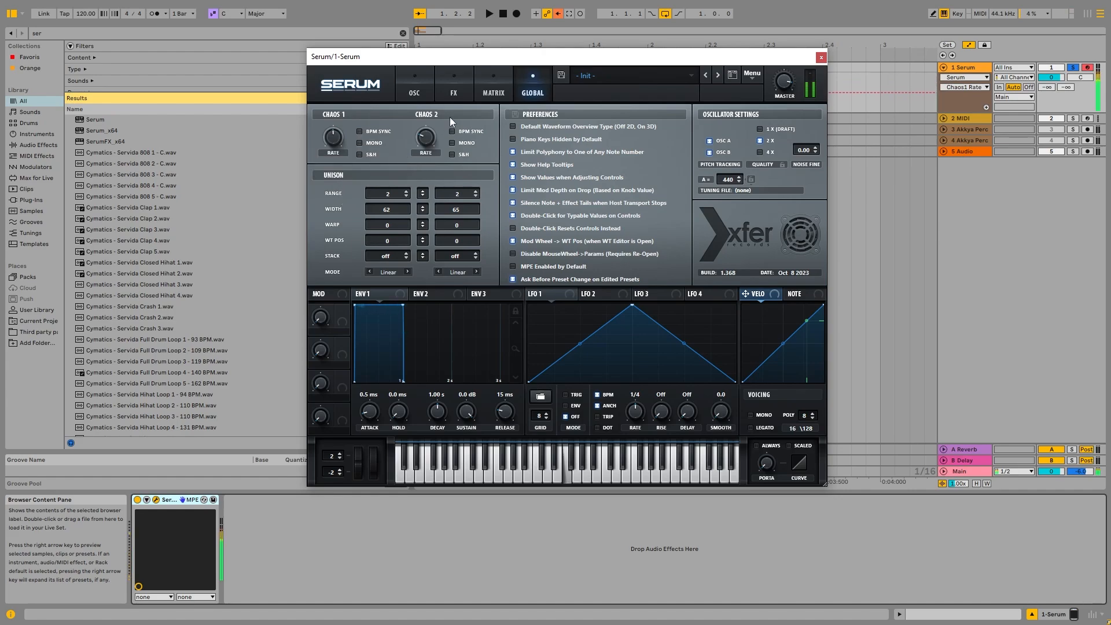
Enable multiband on the compressor and lower its threshold.
left_click(459, 97)
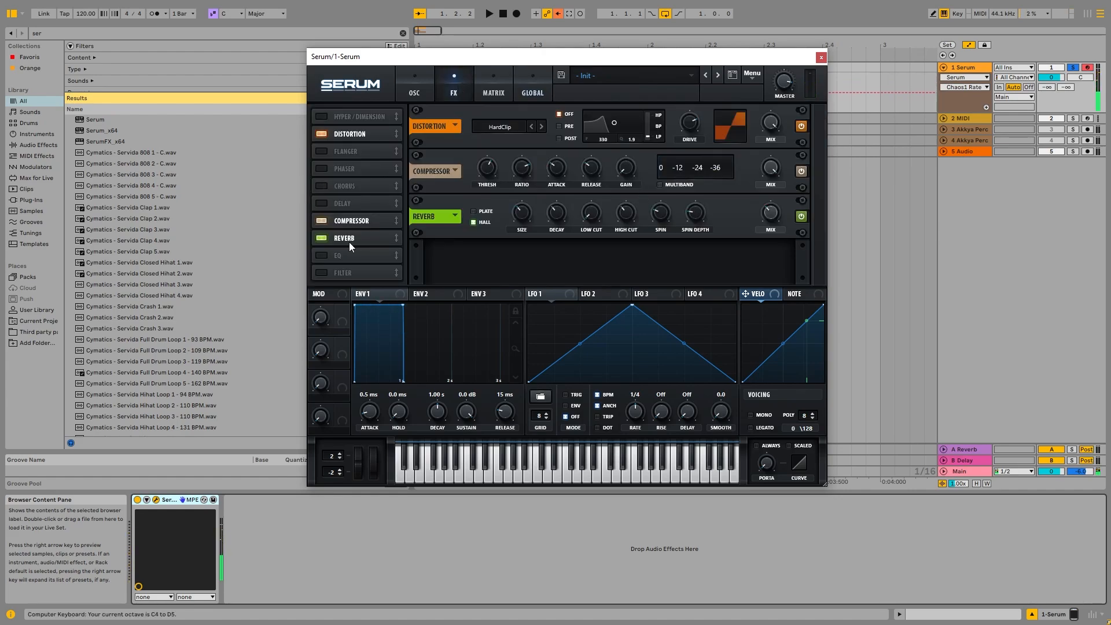
left_click(660, 185)
left_click_drag(488, 169, 488, 203)
Play test notes and nudge Oscillator A's unison detune.
key("s")
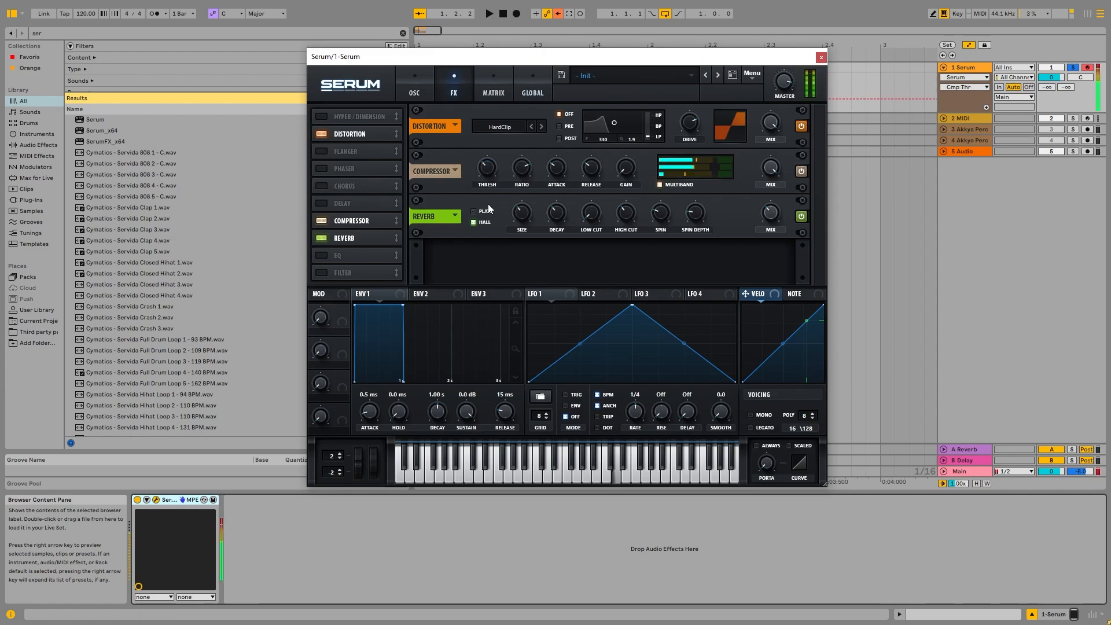
key("d")
key("a")
key("z")
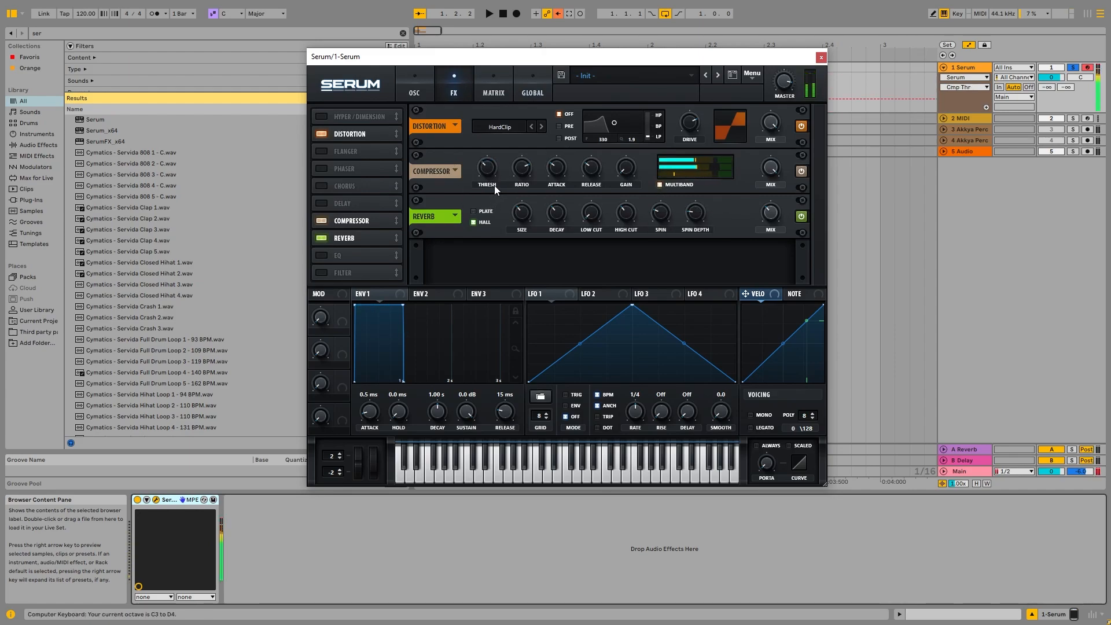
key("a")
left_click(414, 90)
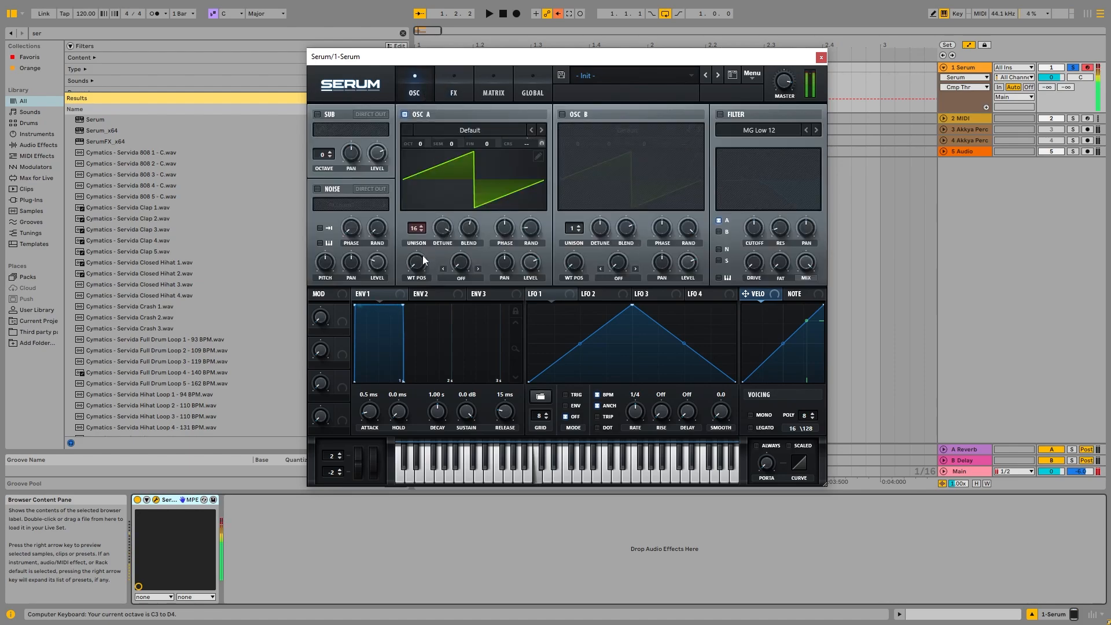
left_click_drag(436, 229, 461, 227)
Raise the Chaos 1 rate further while playing test notes.
left_click(519, 88)
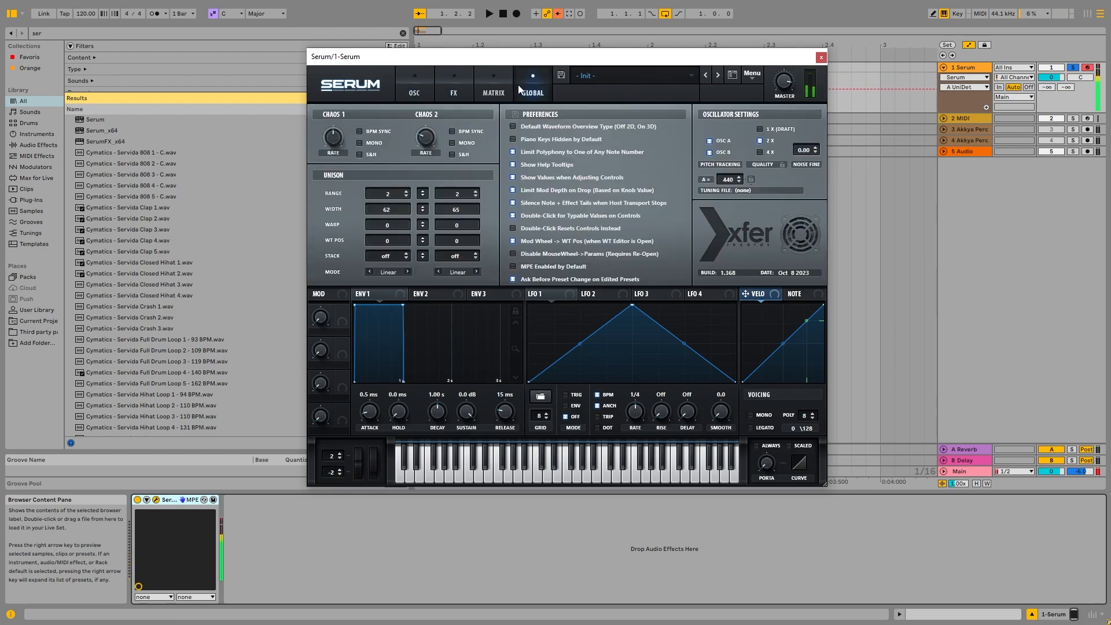
left_click_drag(333, 137, 377, 101)
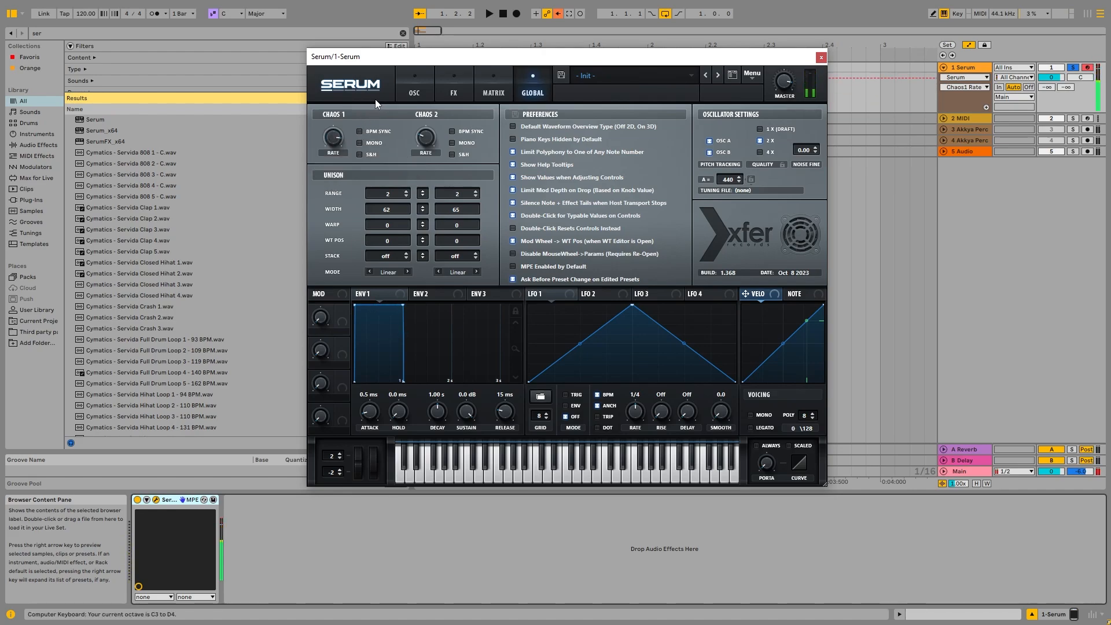
key("x")
key("s")
key("d")
key("g")
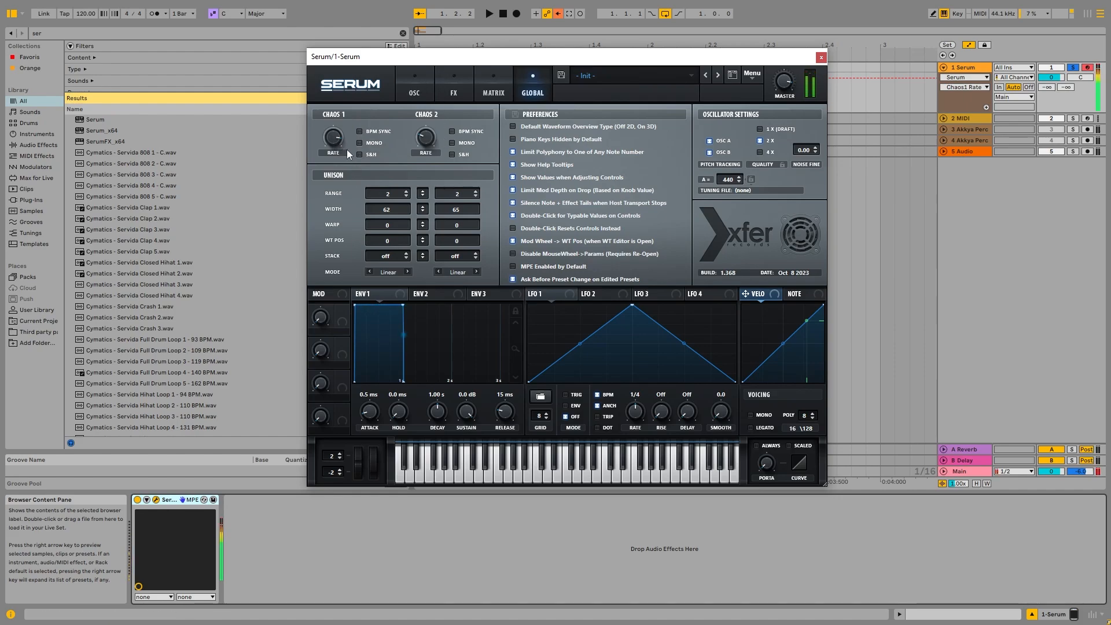
key("z")
key("a")
mouse_move(338, 143)
left_mouse_down()
mouse_move(343, 161)
mouse_move(343, 144)
left_mouse_up()
key("s")
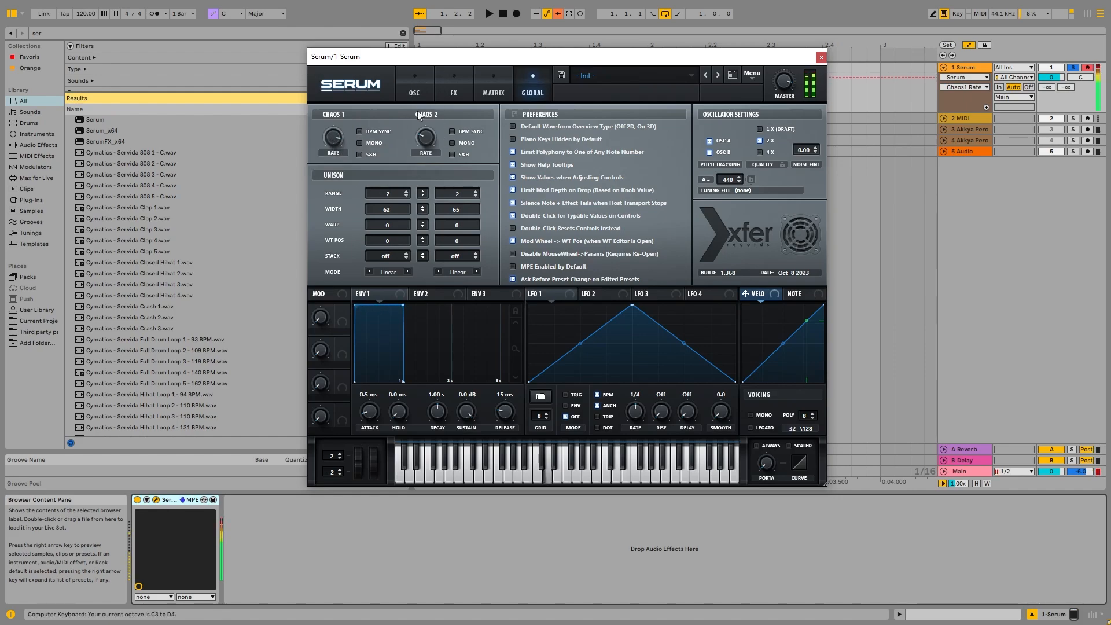
Assign LFO 1 to modulate Oscillator A's coarse pitch.
left_click(422, 85)
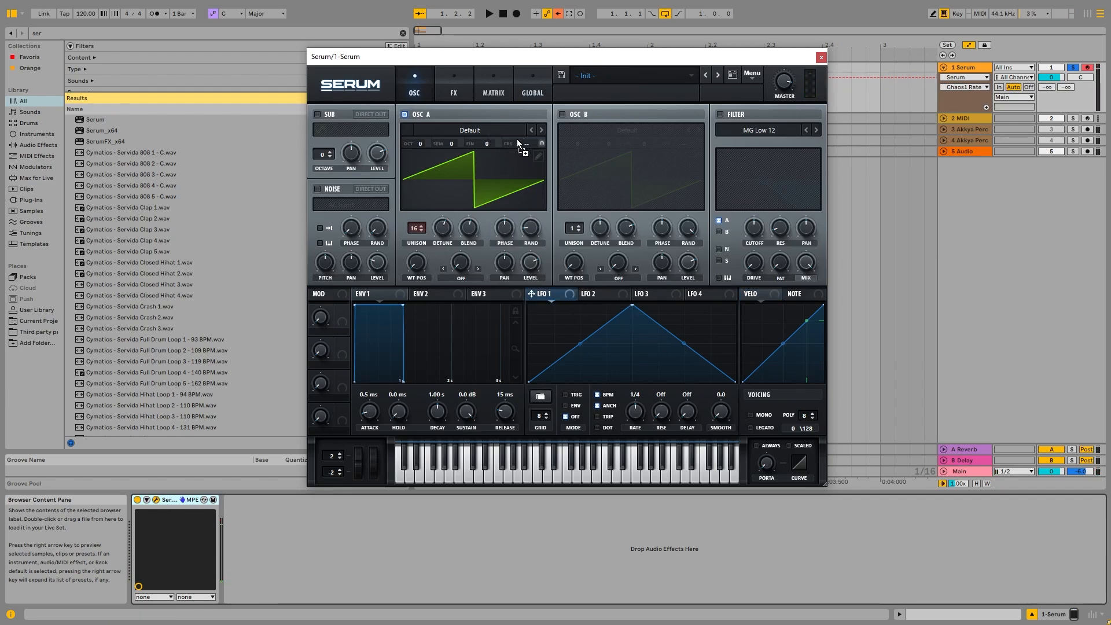
left_click_drag(527, 145, 528, 144)
key("a")
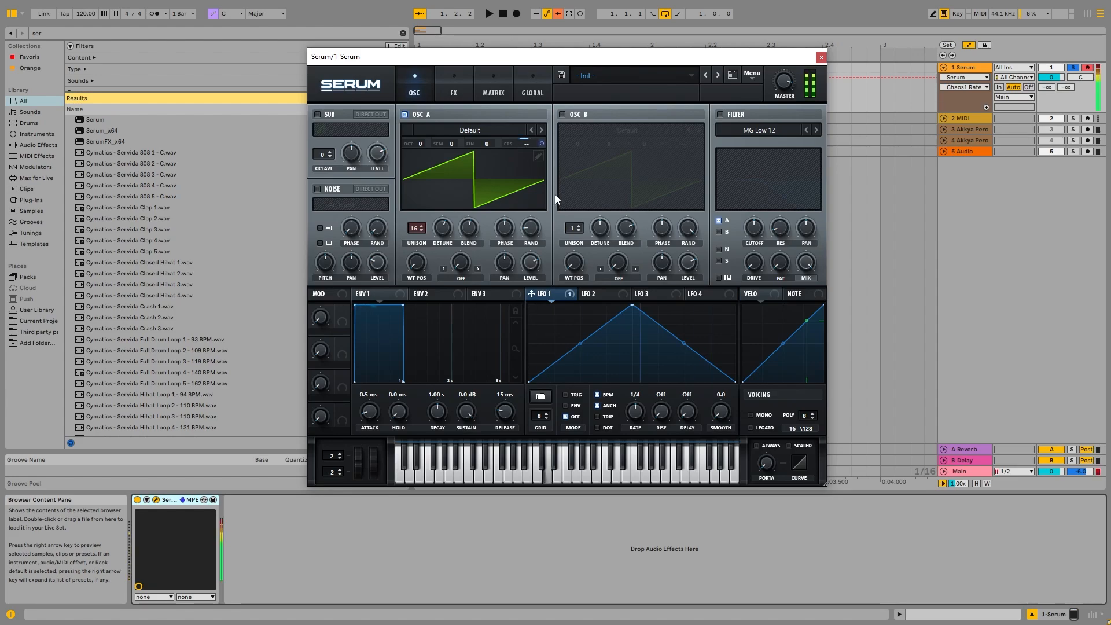
Adjust the LFO 1 to A CoarsePit modulation amount in the matrix and audition it.
left_click(454, 84)
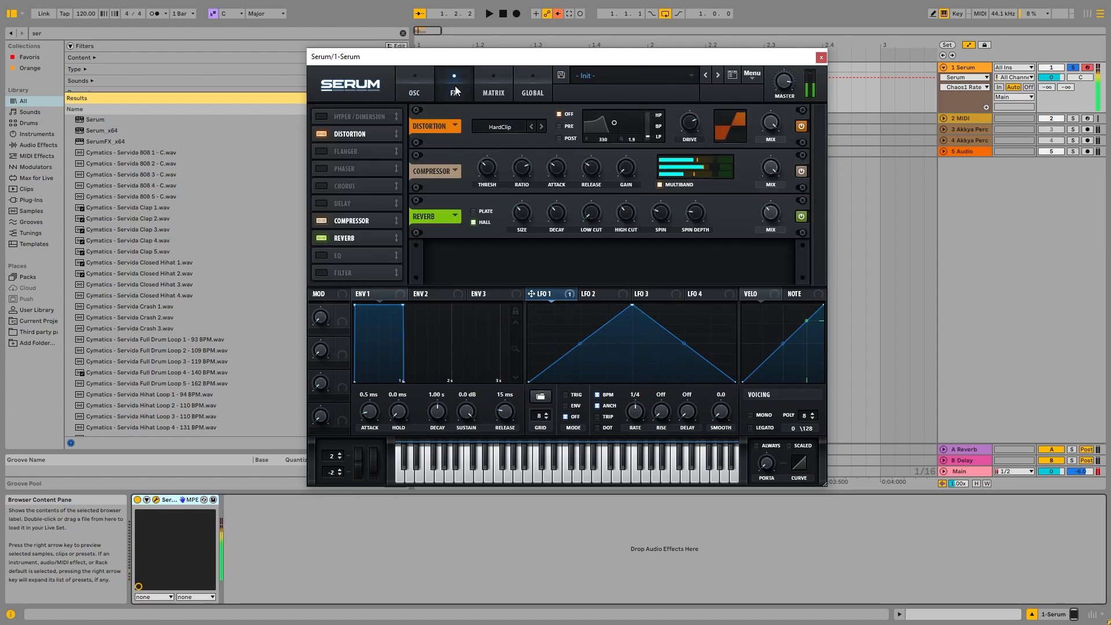
left_click(494, 79)
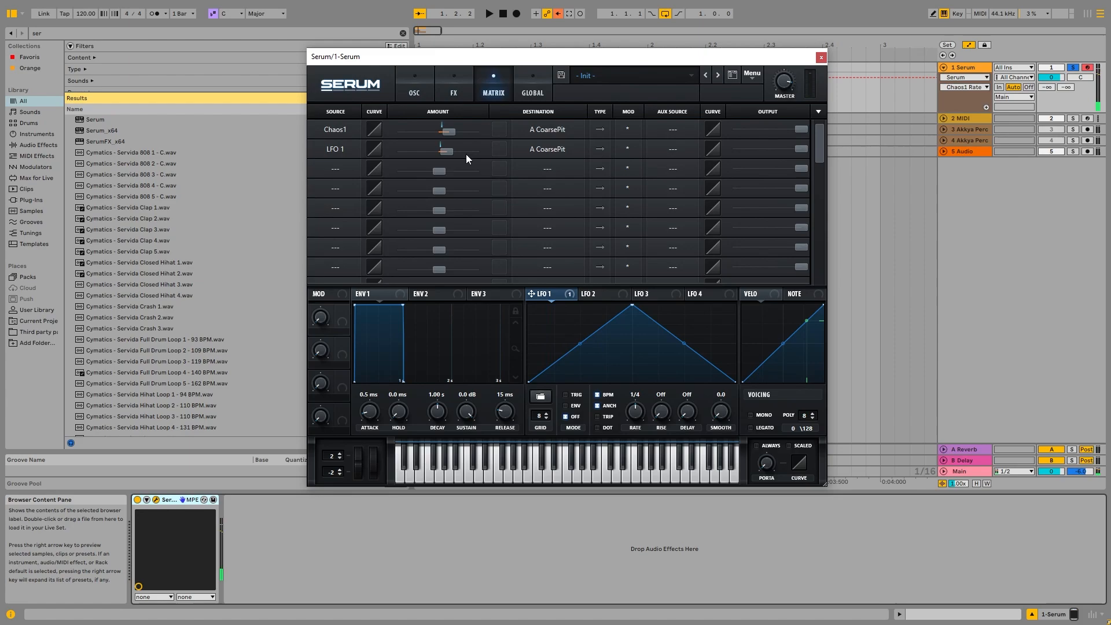
double_click(450, 151)
left_click_drag(472, 152, 450, 151)
key("s")
key("s")
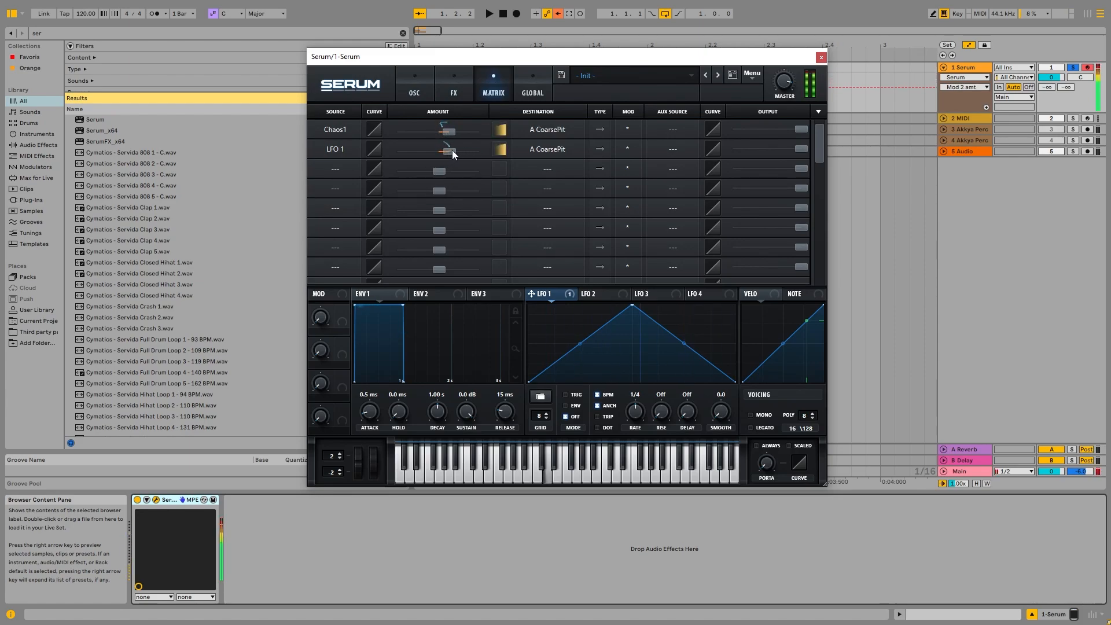
double_click(452, 152)
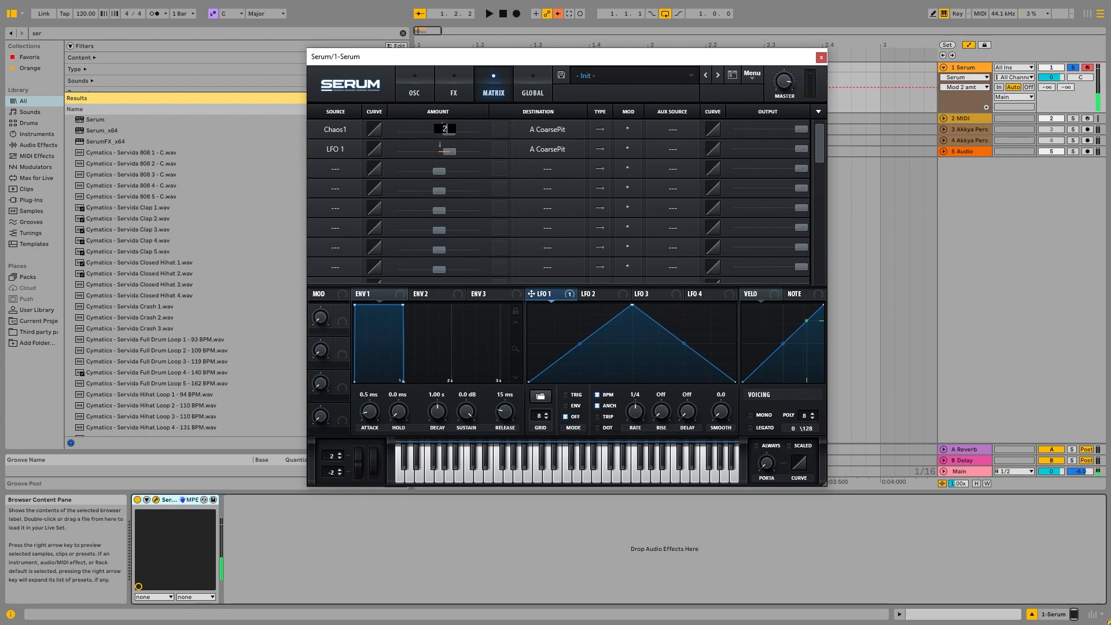
key("s")
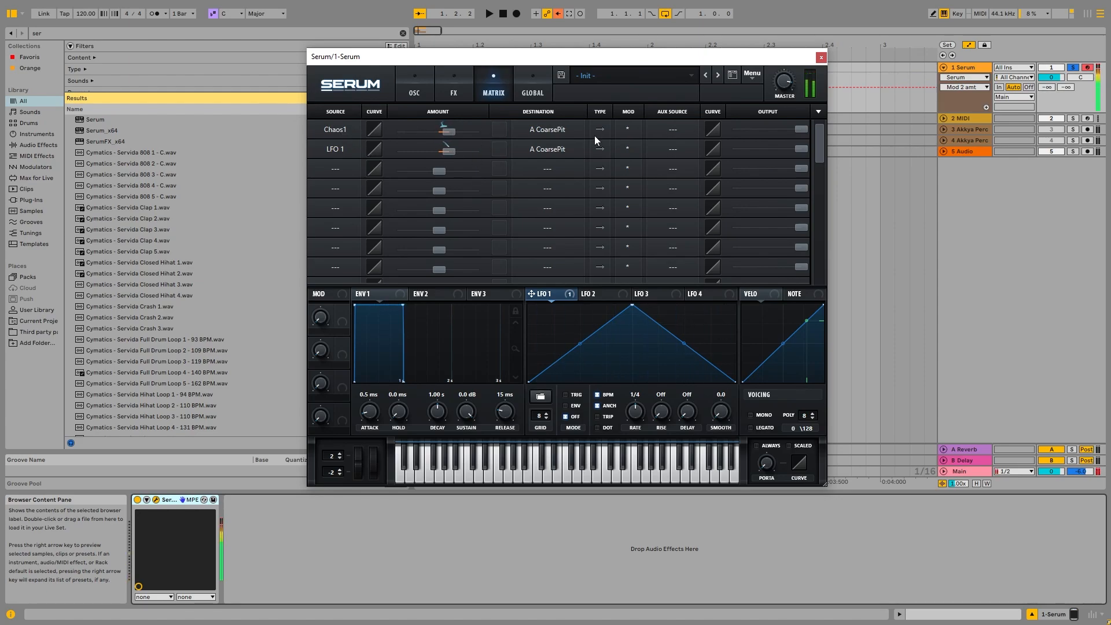
Set the Chaos1 to A CoarsePit modulation amount to 0 and audition the result.
left_click_drag(449, 131, 440, 137)
double_click(440, 137)
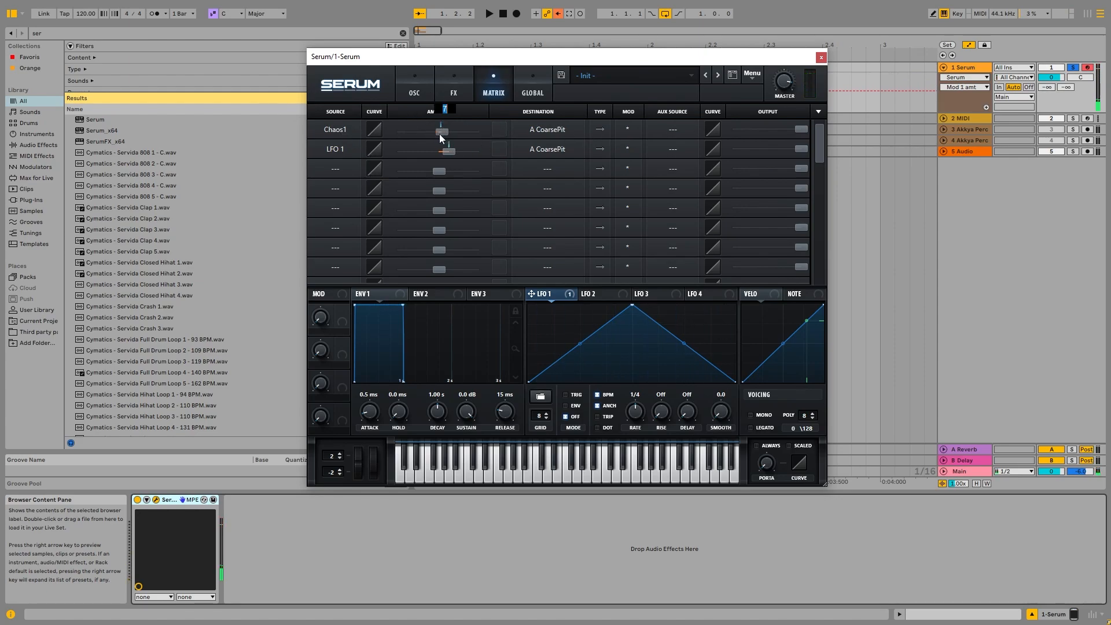
type("00")
key("Return")
key("s")
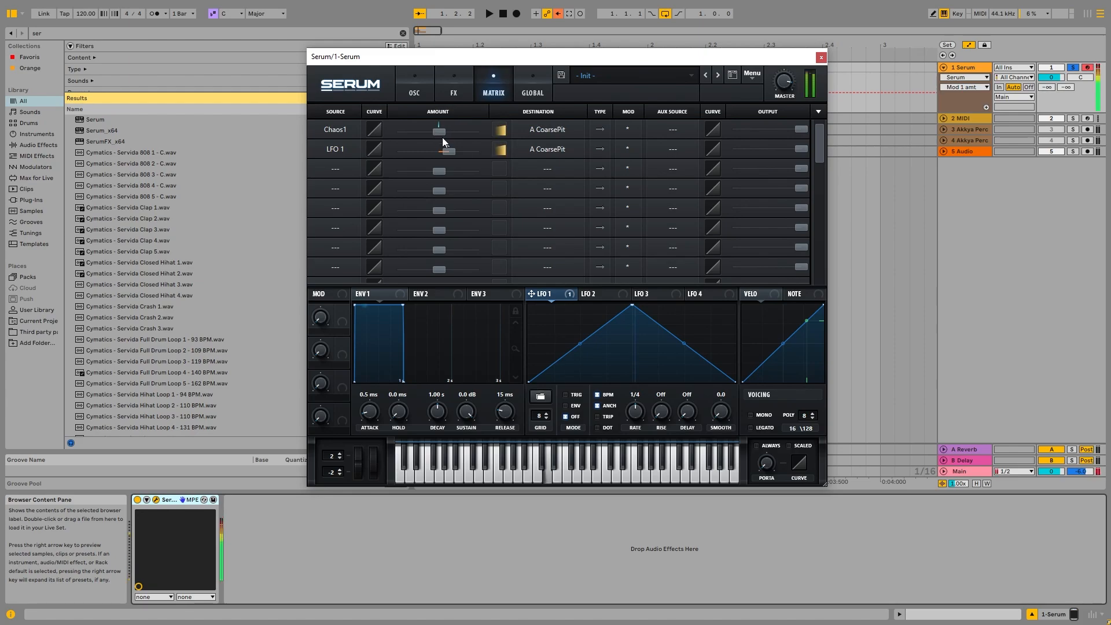
key("s")
key("s")
key("s")
Reshape LFO 1 into a falling curve by moving its peak and bending the slope, then audition it.
left_click(417, 87)
key("s")
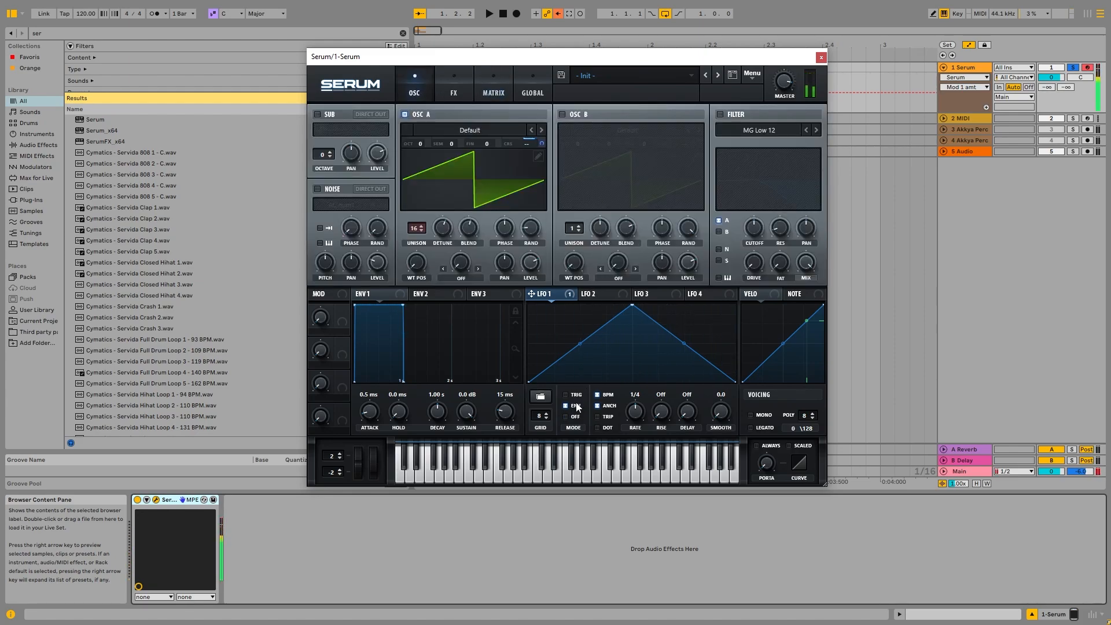
key("s")
left_click_drag(633, 305, 575, 318)
left_click_drag(631, 345, 622, 363)
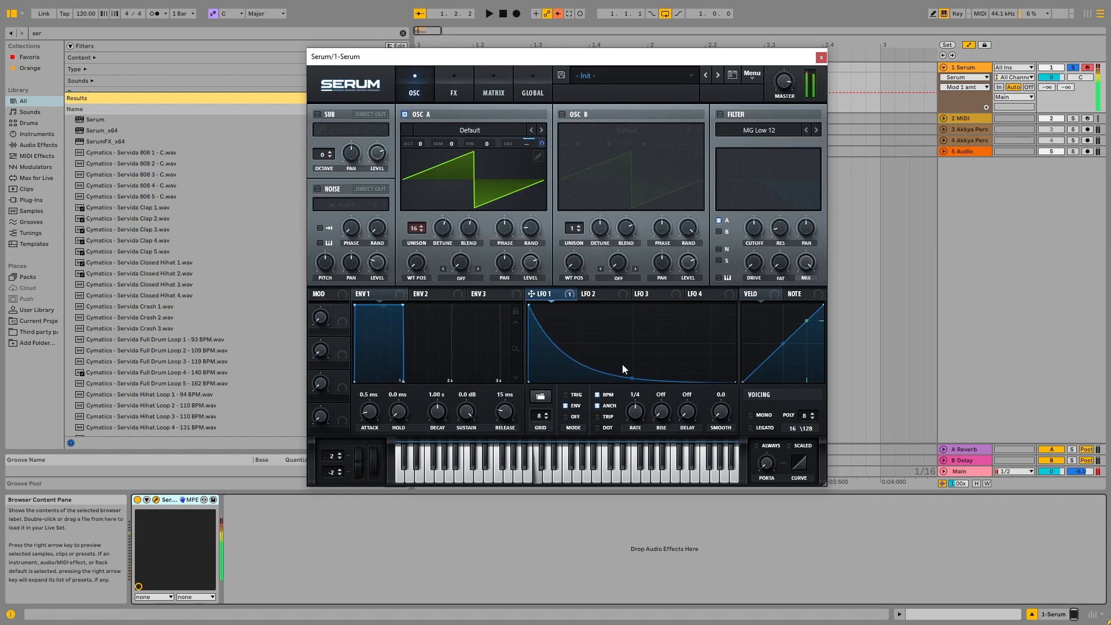
key("x")
key("s")
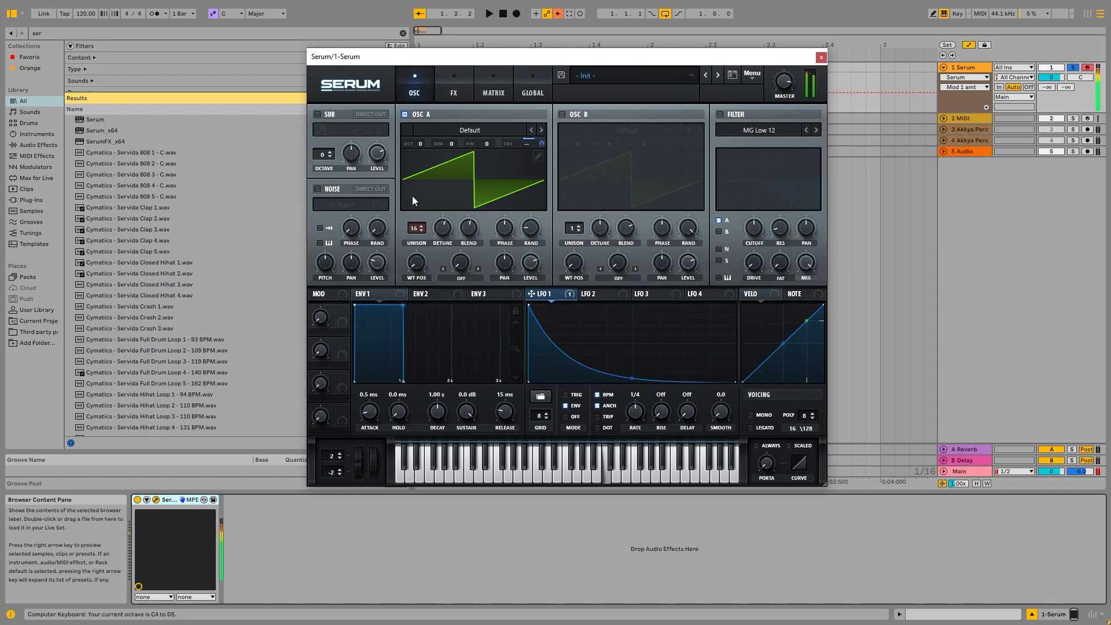
Raise Oscillator A's unison detune and audition a few notes.
left_click_drag(438, 231, 454, 182)
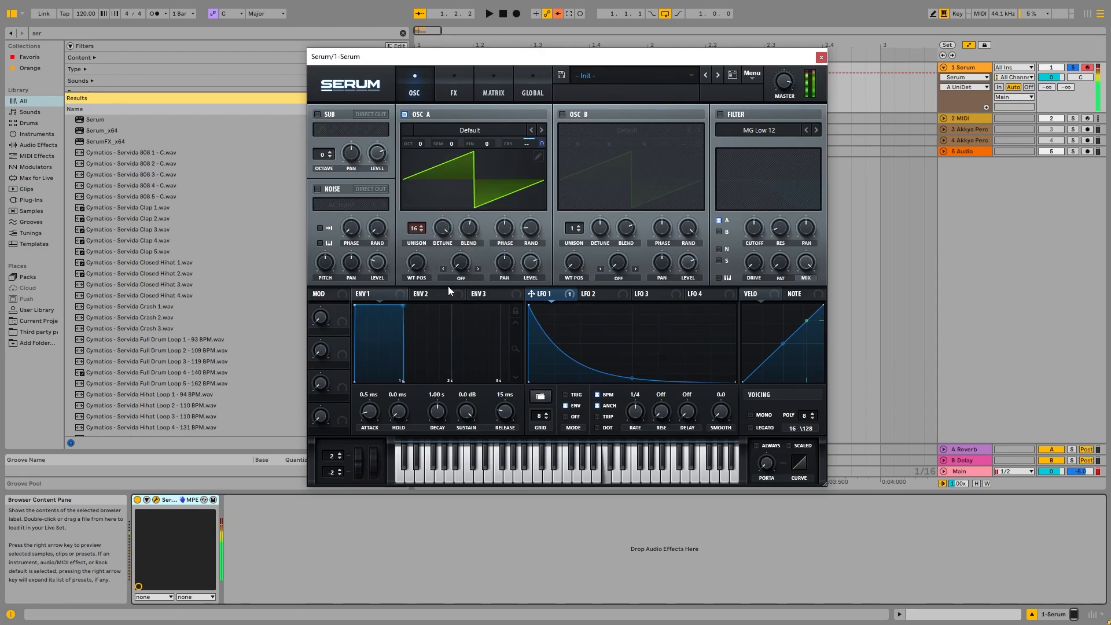
key("x")
key("a")
key("d")
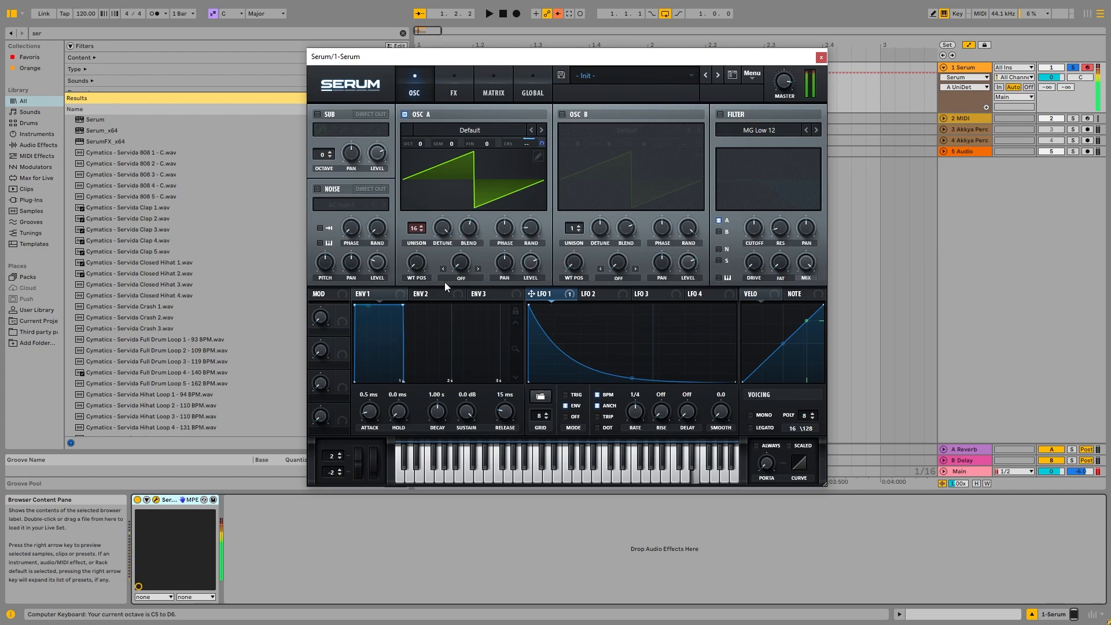
key("d")
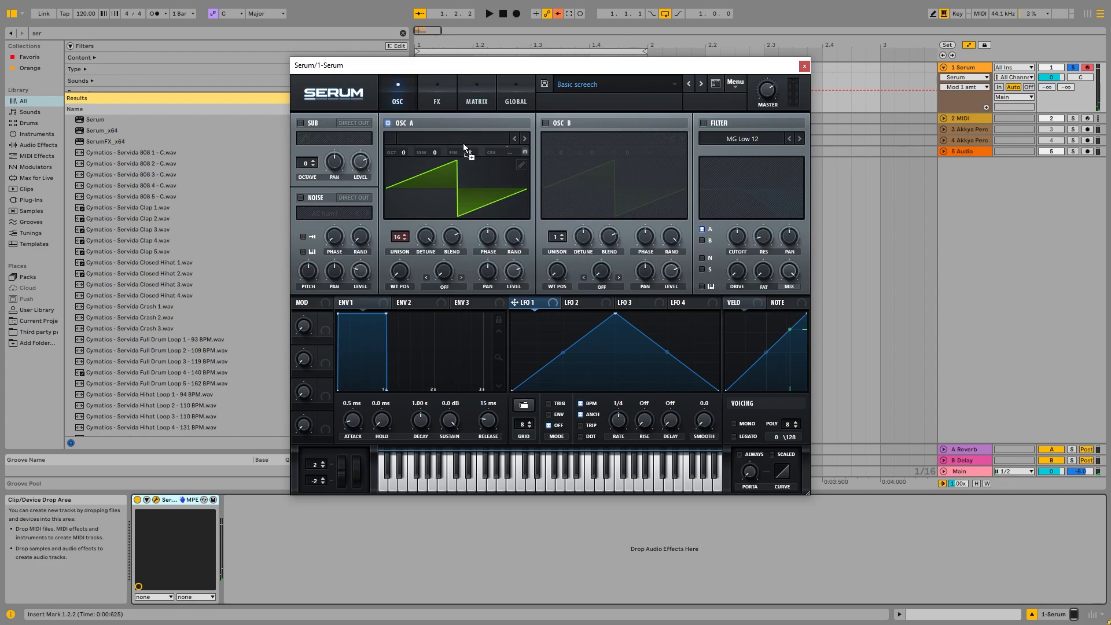
Lower Oscillator A's fine tuning and switch LFO 1 off tempo sync to a free rate of about 41.5 Hz.
left_click_drag(463, 143, 463, 200)
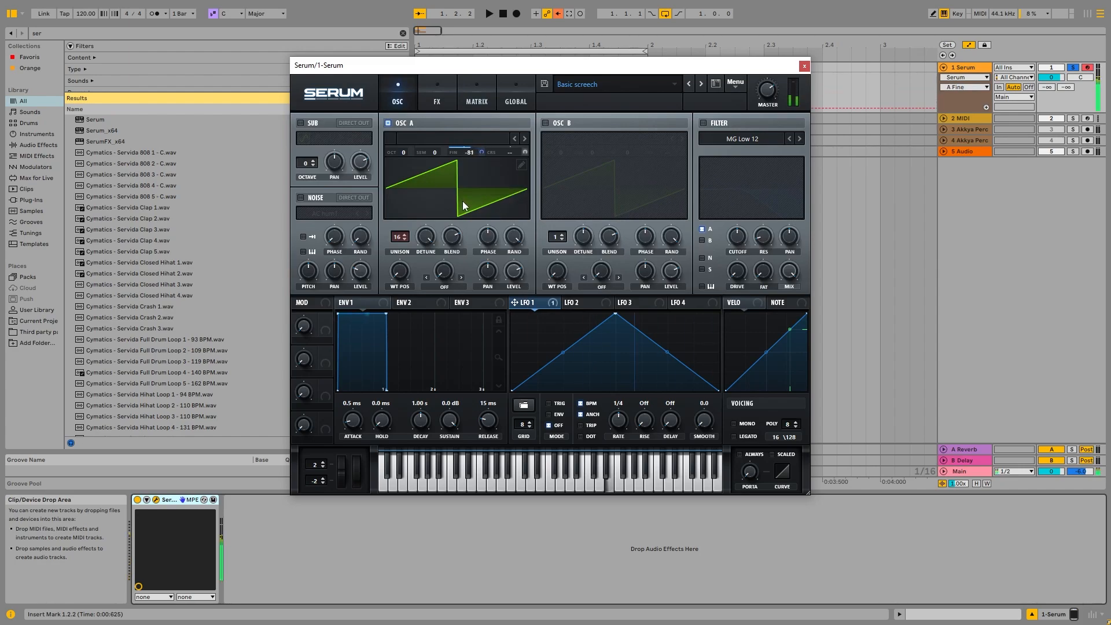
left_click(590, 405)
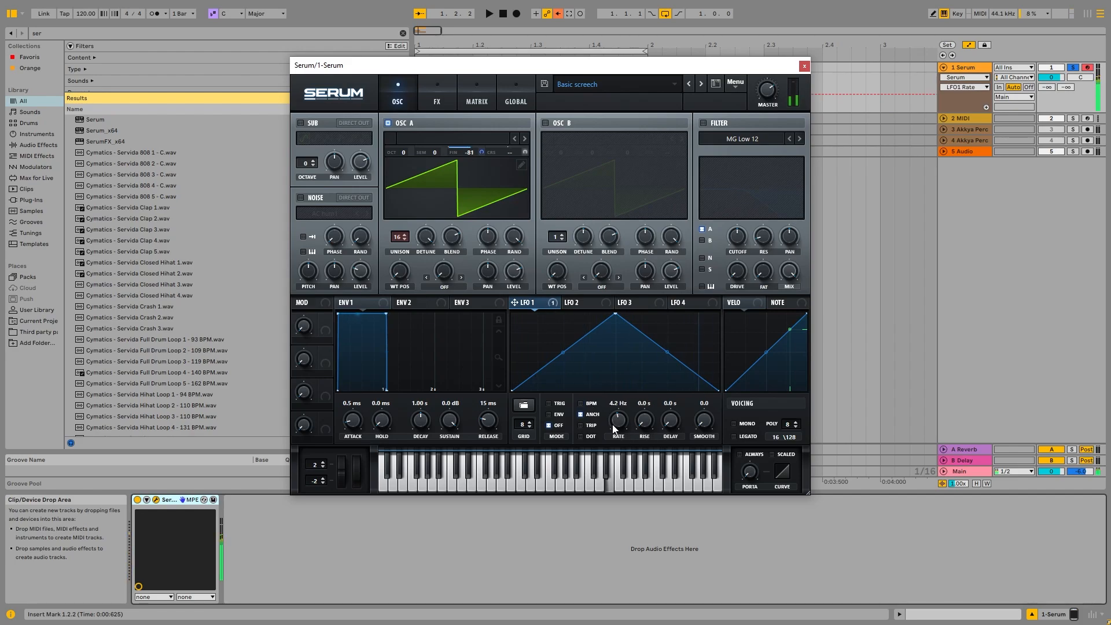
left_click_drag(627, 405, 629, 396)
Review the FX and matrix pages, inspecting the Chaos1 modulation amount, and return to the oscillators.
left_click(422, 87)
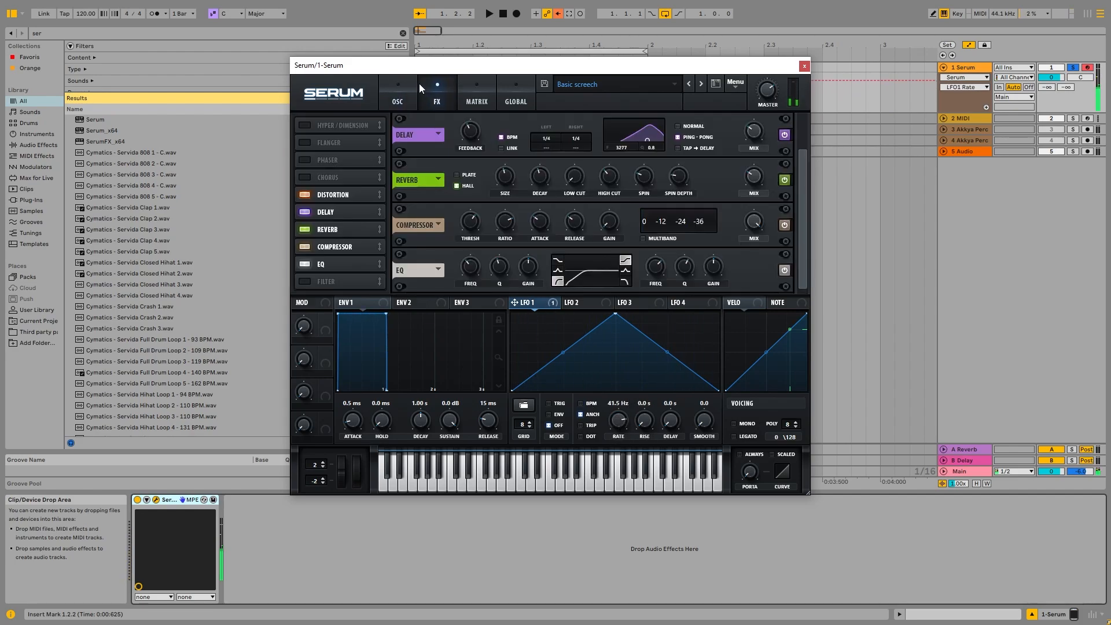
left_click(463, 86)
left_click(417, 140)
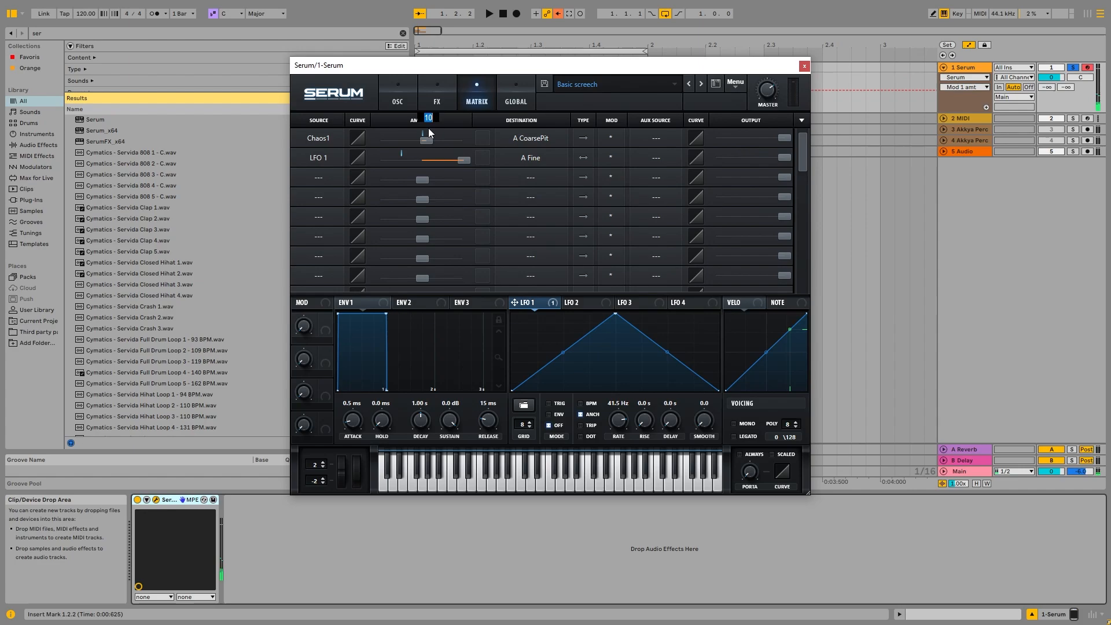
key("d")
left_click(406, 92)
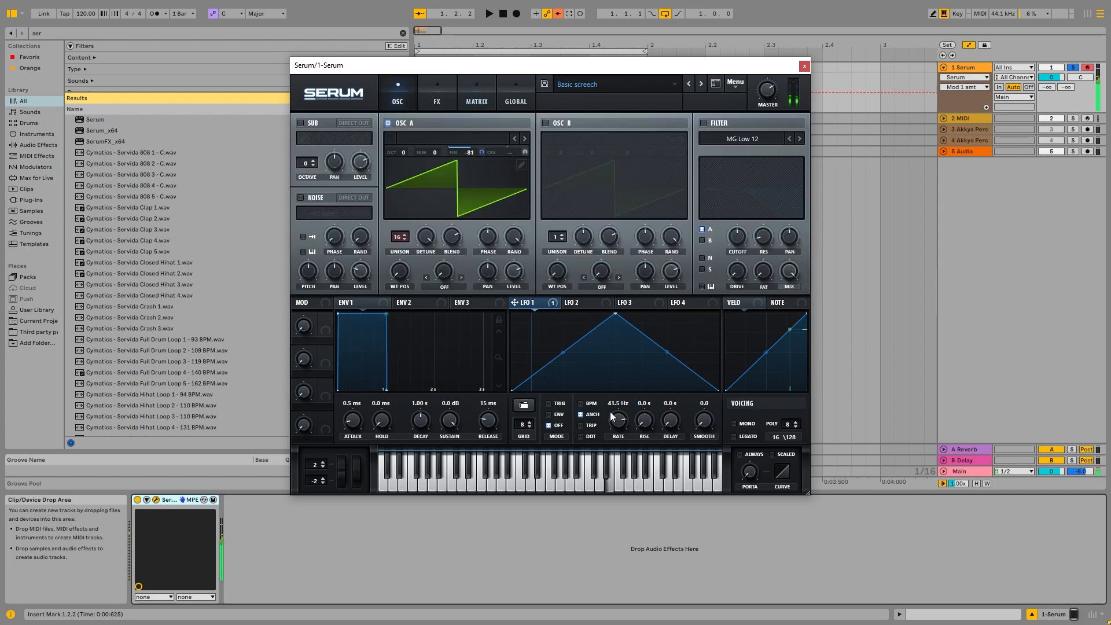
Set LFO 1's rate to about 6.0 Hz and Oscillator A's fine tuning to -40 cents.
left_click_drag(616, 418, 635, 436)
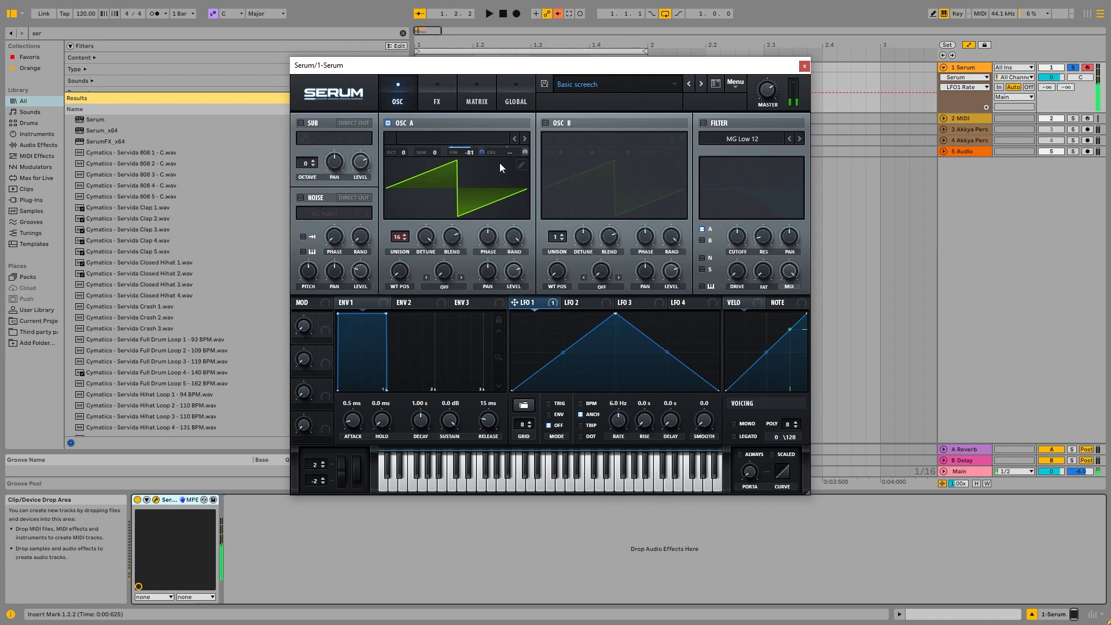
left_click_drag(460, 151, 471, 122)
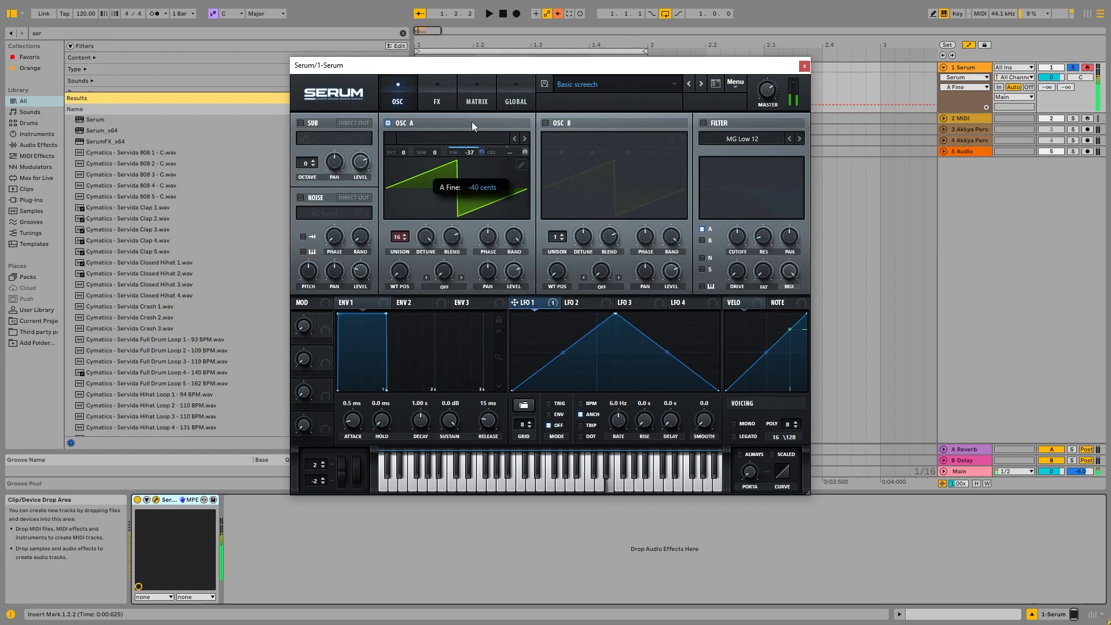
Set the LFO 1 to A Fine modulation amount to -18 in the matrix.
left_click(447, 101)
left_click(477, 101)
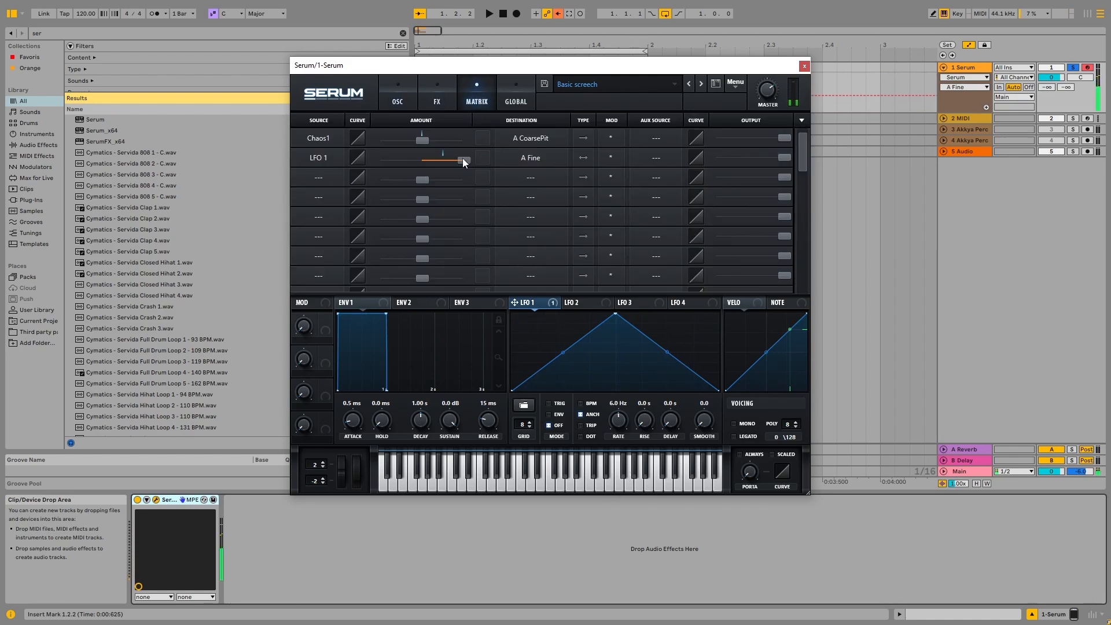
left_click_drag(463, 160, 397, 165)
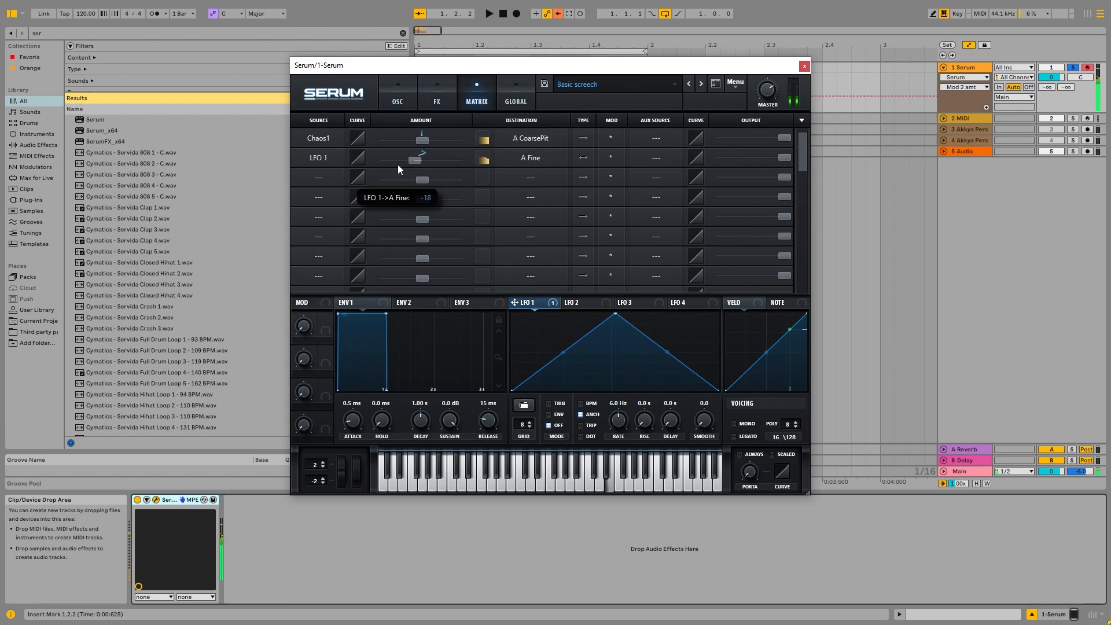
Load the Analog AlphaNz sample into the noise oscillator and set Oscillator A's warp mode to FM NoiseOsc.
left_click(396, 95)
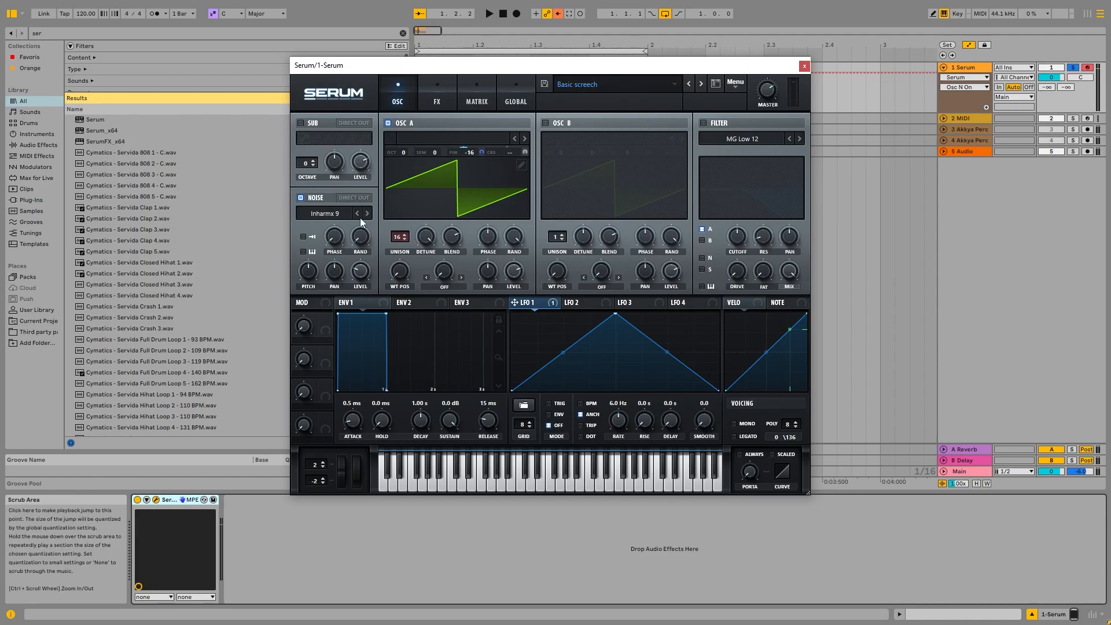
left_click(332, 219)
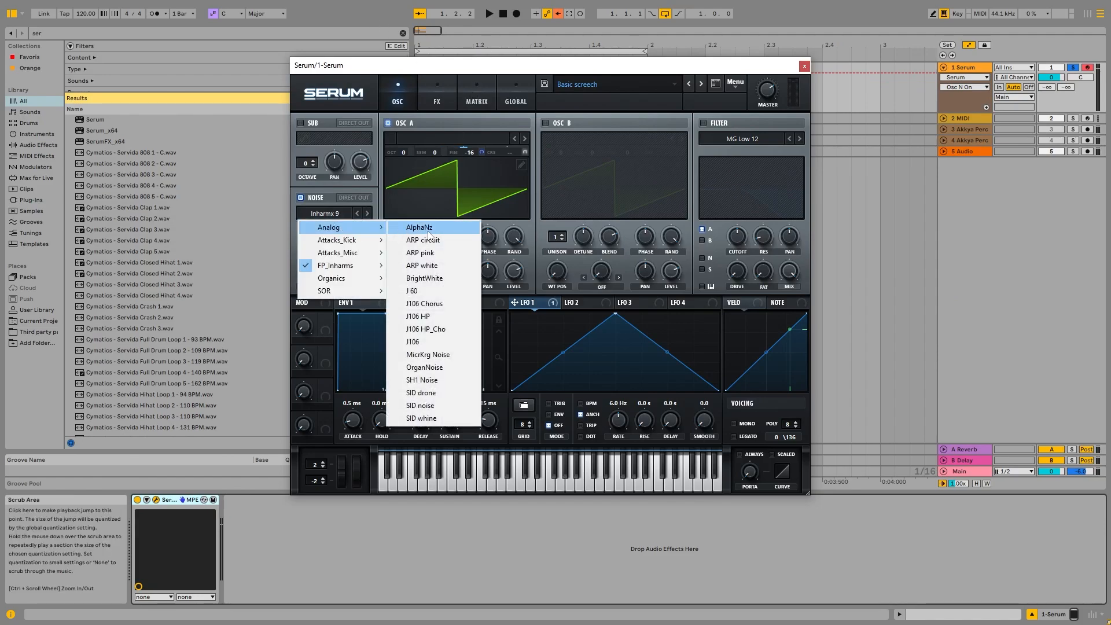
left_click(429, 234)
left_click(446, 285)
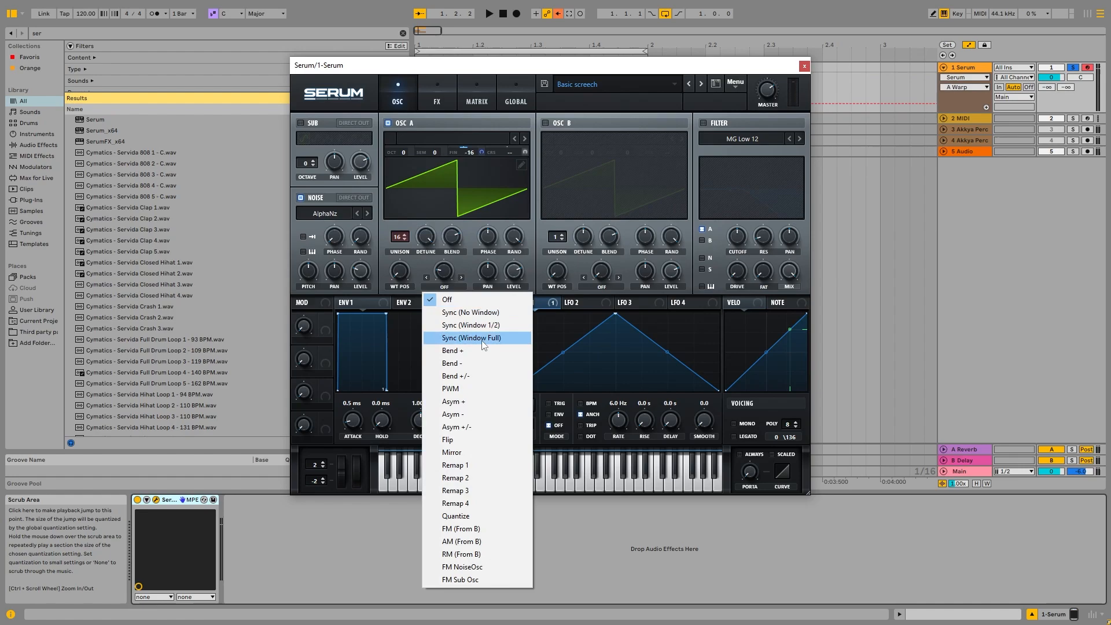
left_click(462, 567)
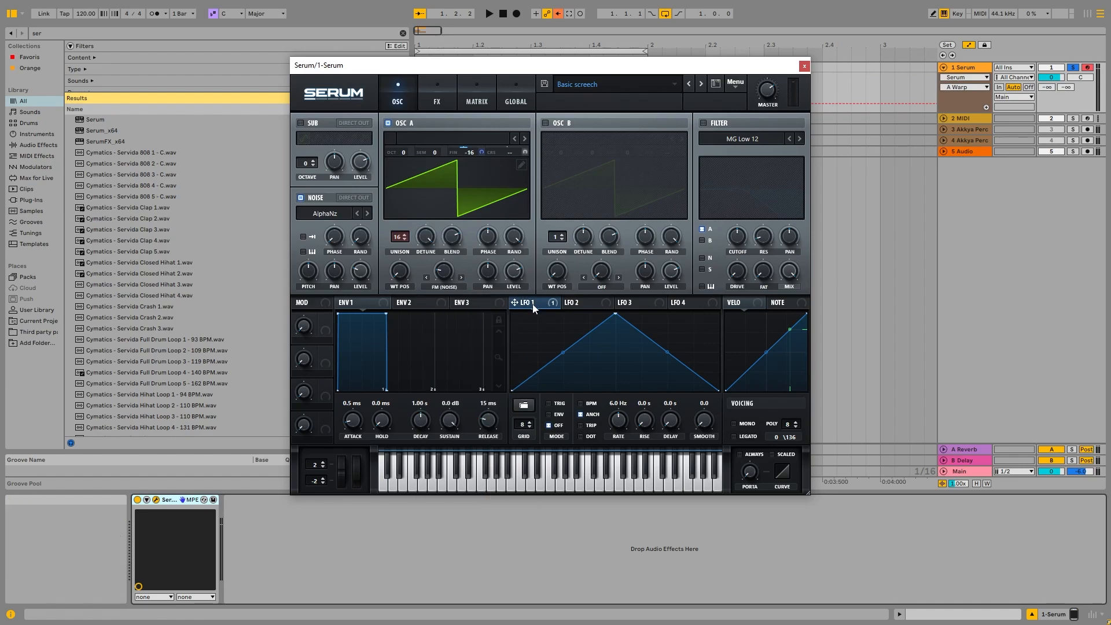
Raise the Chaos1 to A CoarsePit modulation amount to 18 in the matrix.
left_click(432, 89)
left_click(472, 84)
left_click_drag(422, 144, 432, 144)
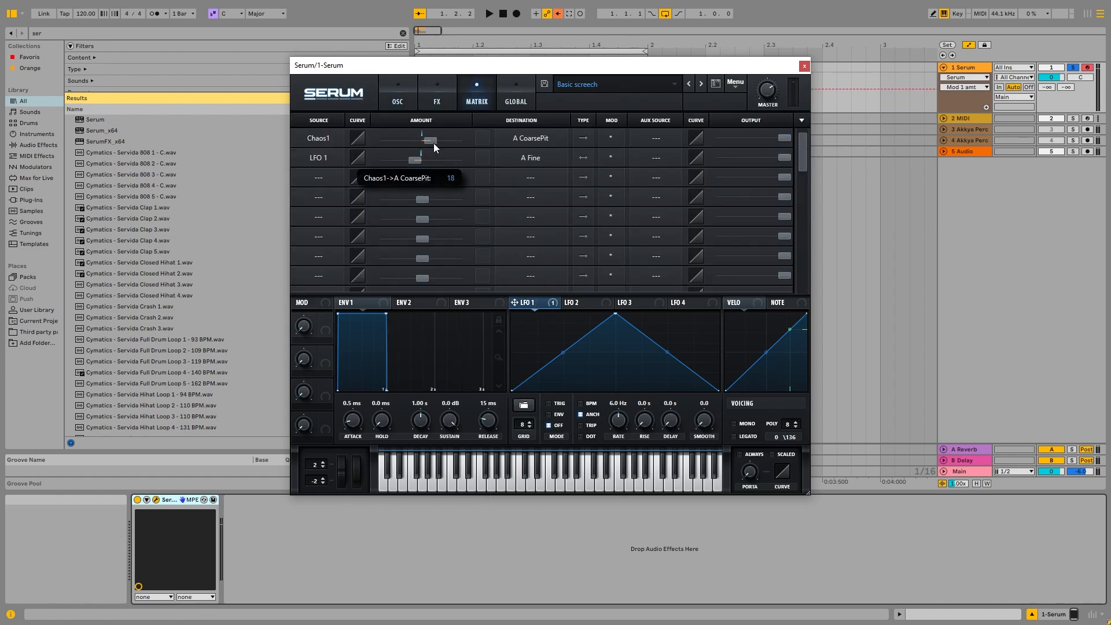
left_click(408, 99)
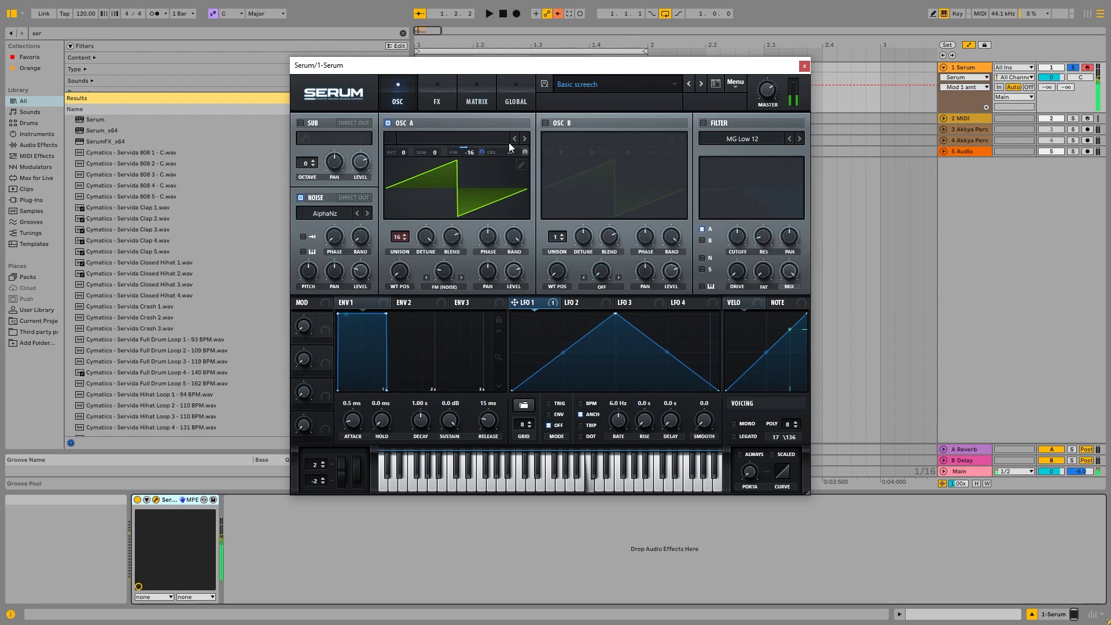
Turn up Oscillator A's FM (Noise) warp amount while auditioning notes.
key("z")
key("a")
key("x")
key("x")
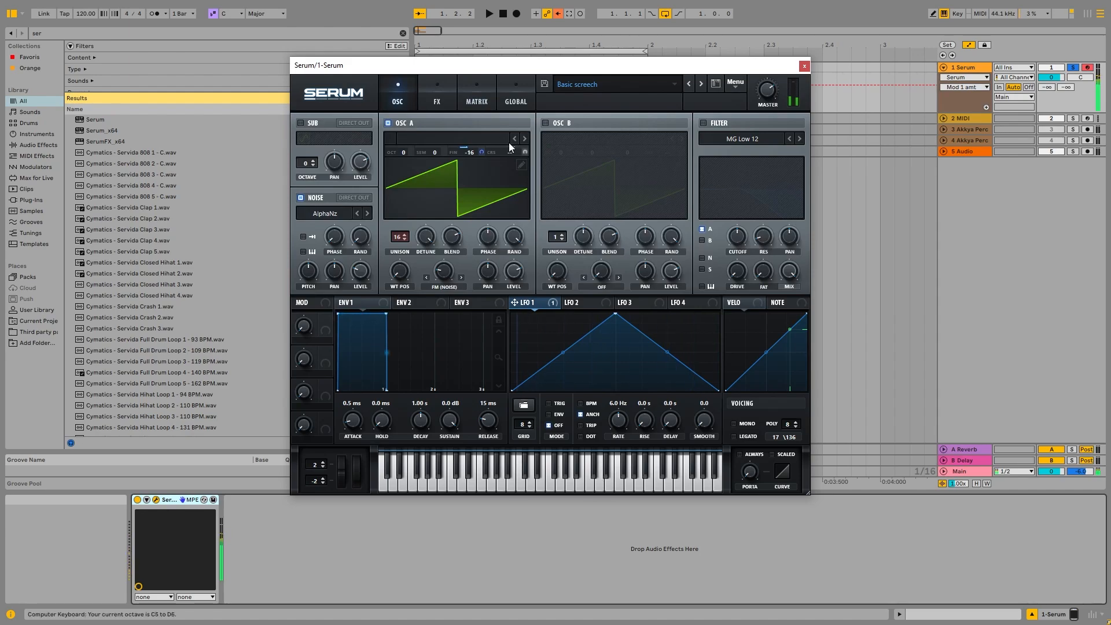
key("s")
key("x")
key("s")
left_click_drag(443, 269, 503, 232)
key("z")
key("z")
key("s")
key("s")
key("z")
key("s")
key("s")
key("f")
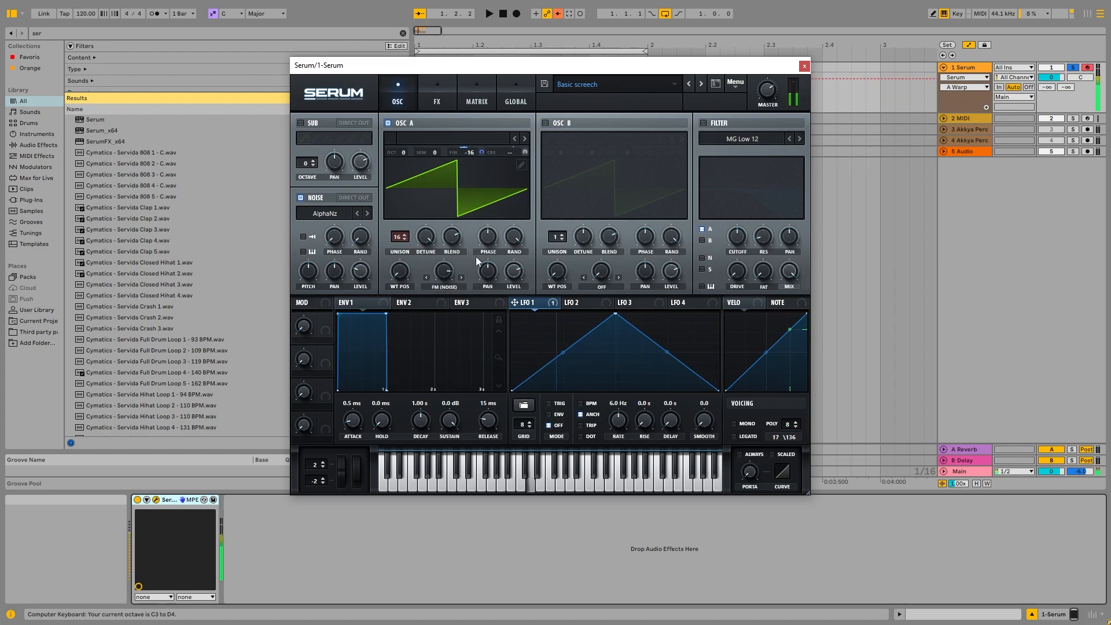
key("z")
key("z")
Assign Envelope 2 to modulate the master tuning.
mouse_move(440, 296)
left_mouse_down()
mouse_move(433, 310)
mouse_move(450, 305)
left_mouse_up()
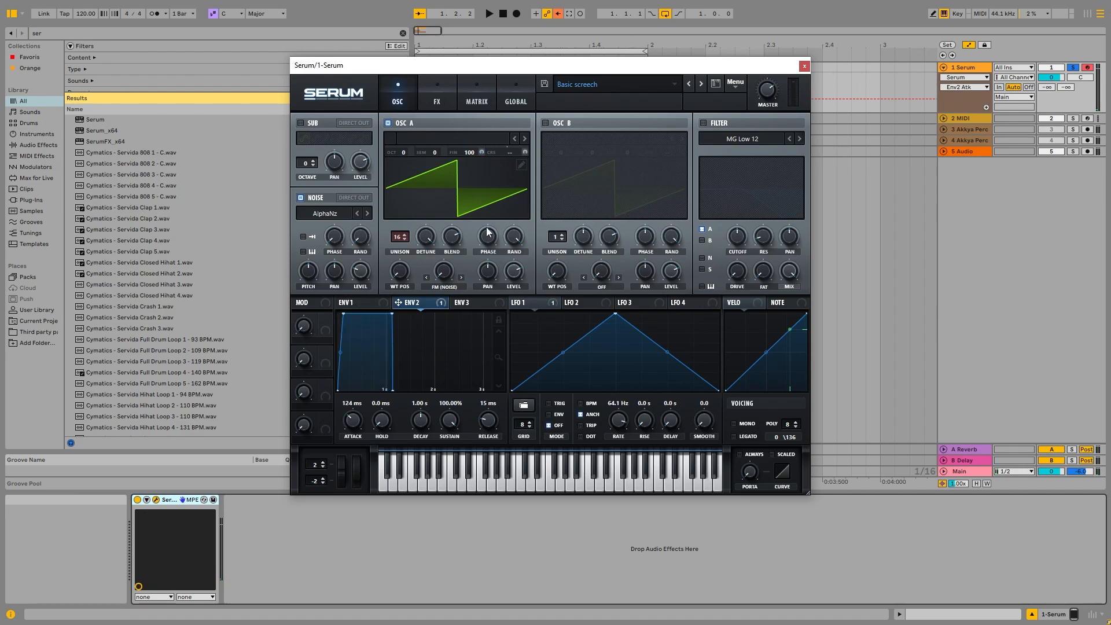
left_click_drag(548, 70, 525, 71)
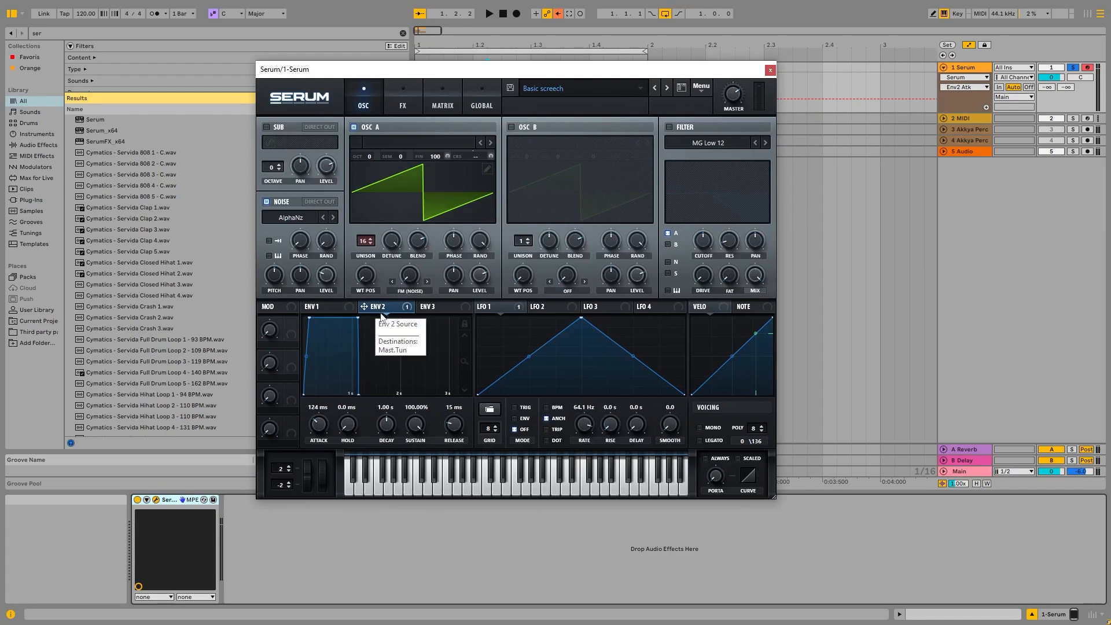
left_click_drag(326, 430, 322, 422)
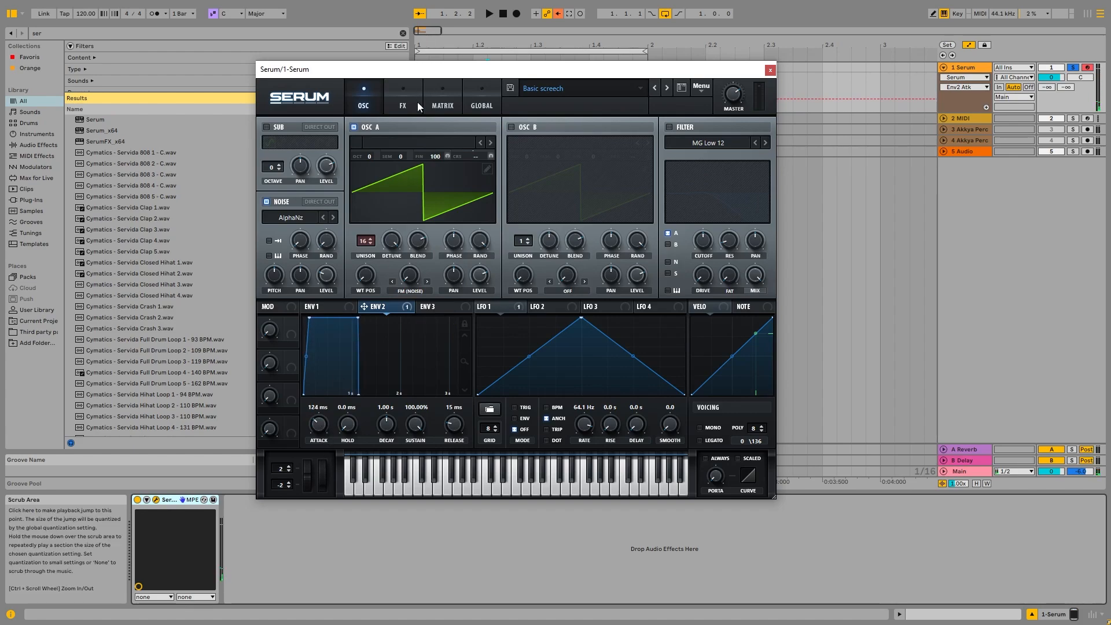
Set the Env 2 to Mast.Tun modulation amount to +24 in the matrix.
left_click(424, 101)
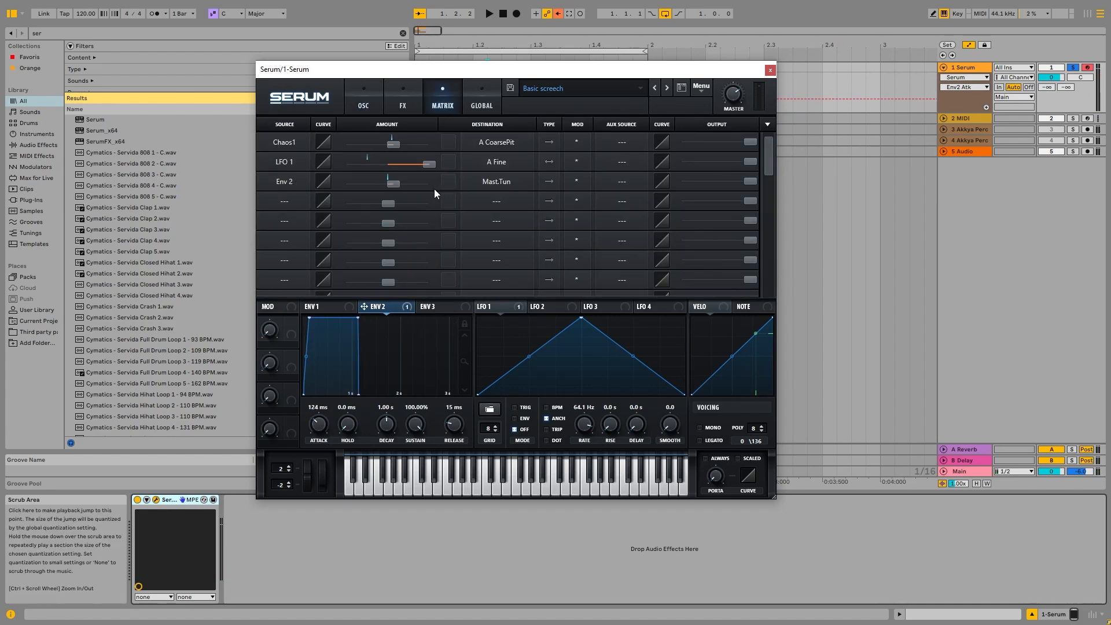
left_click(395, 184)
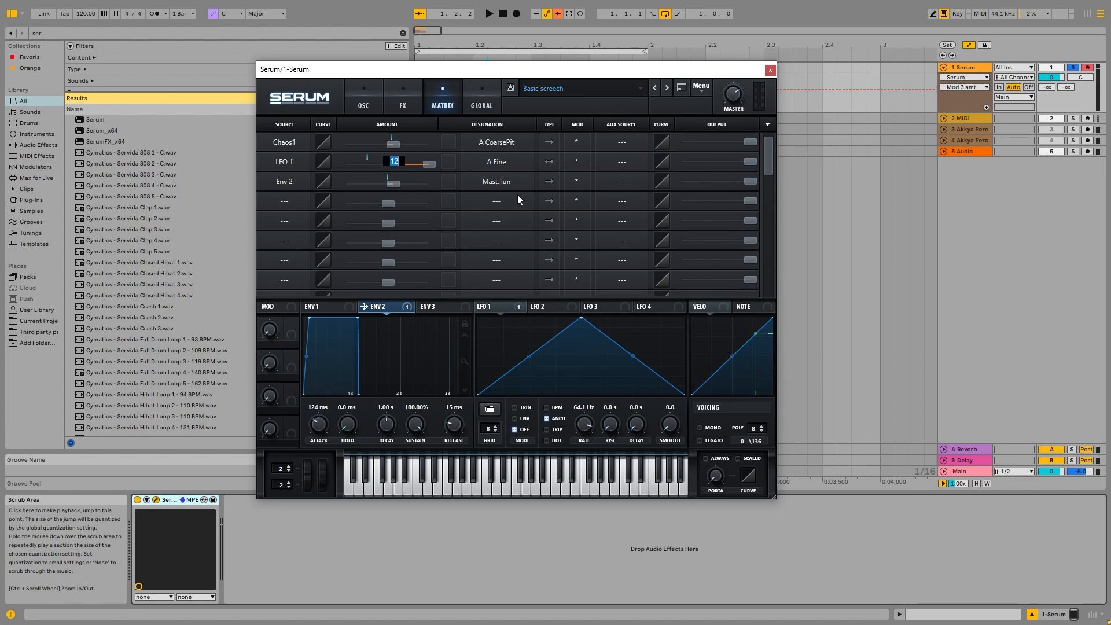
type("+12")
double_click(393, 184)
type("+24")
key("Return")
Shorten Envelope 2's attack to about 71 ms while auditioning notes.
left_click(365, 106)
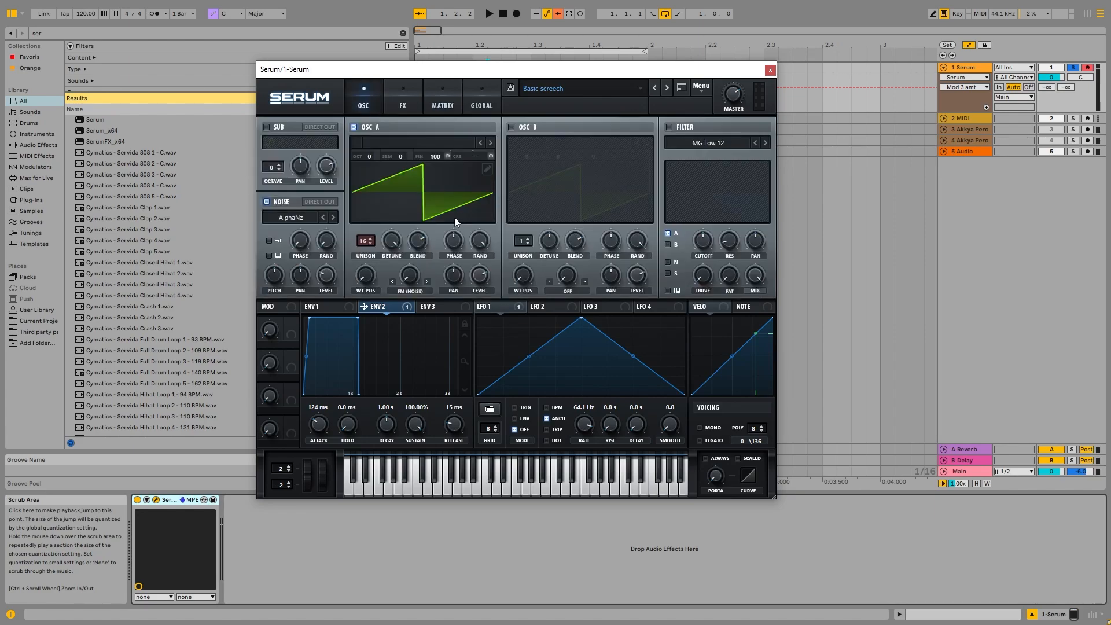
key("s")
key("s")
key("a")
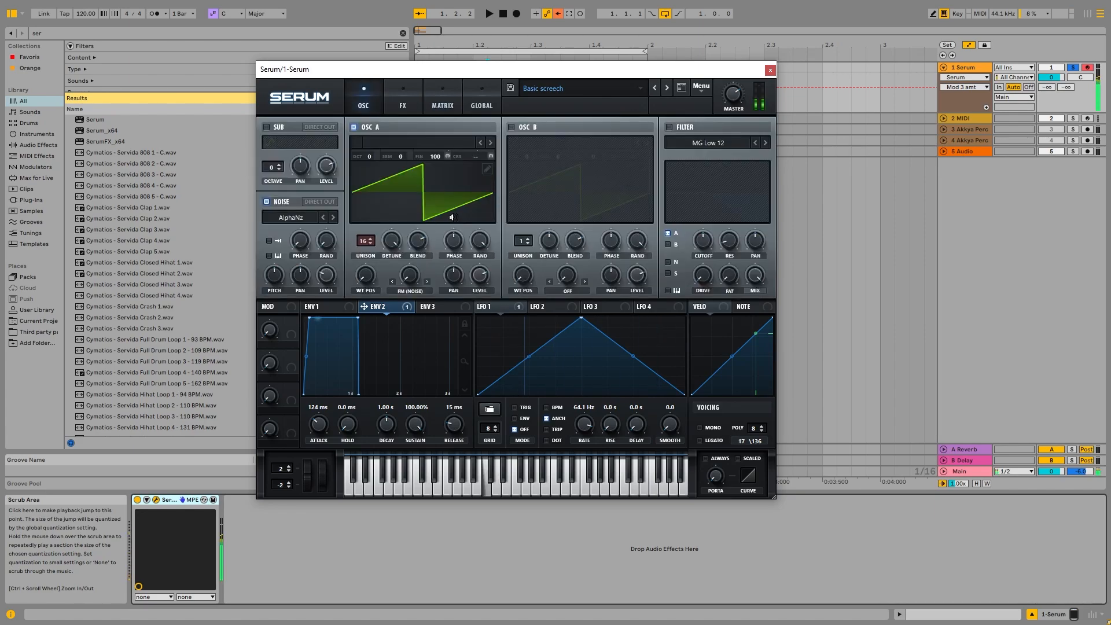
key("s")
key("s")
mouse_move(319, 424)
left_mouse_down()
mouse_move(324, 414)
mouse_move(316, 432)
left_mouse_up()
key("a")
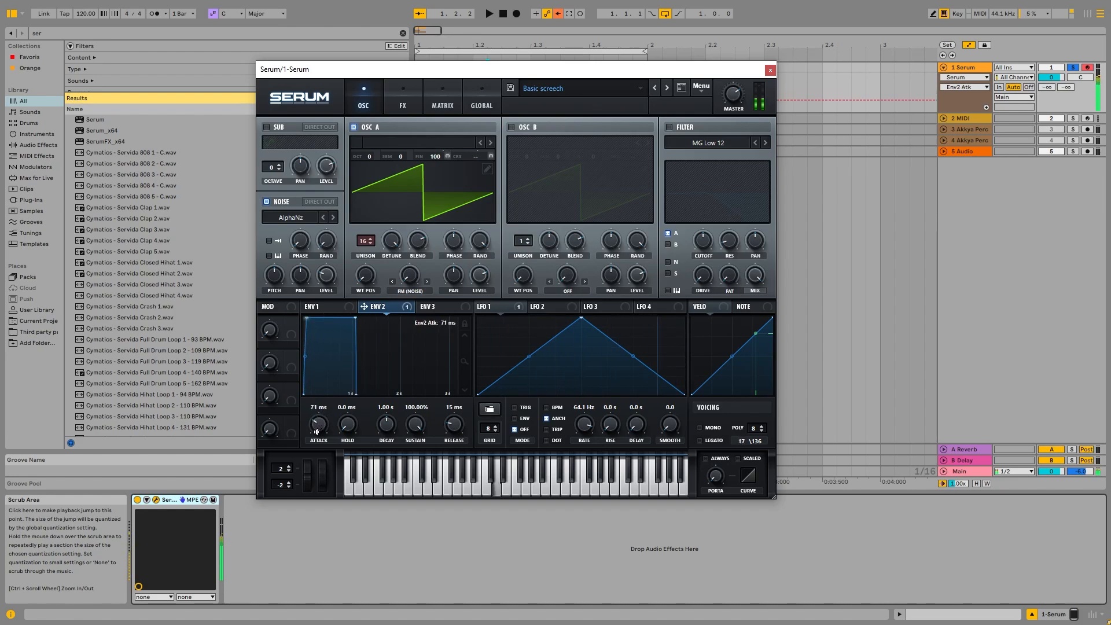
key("s")
key("f")
key("a")
key("z")
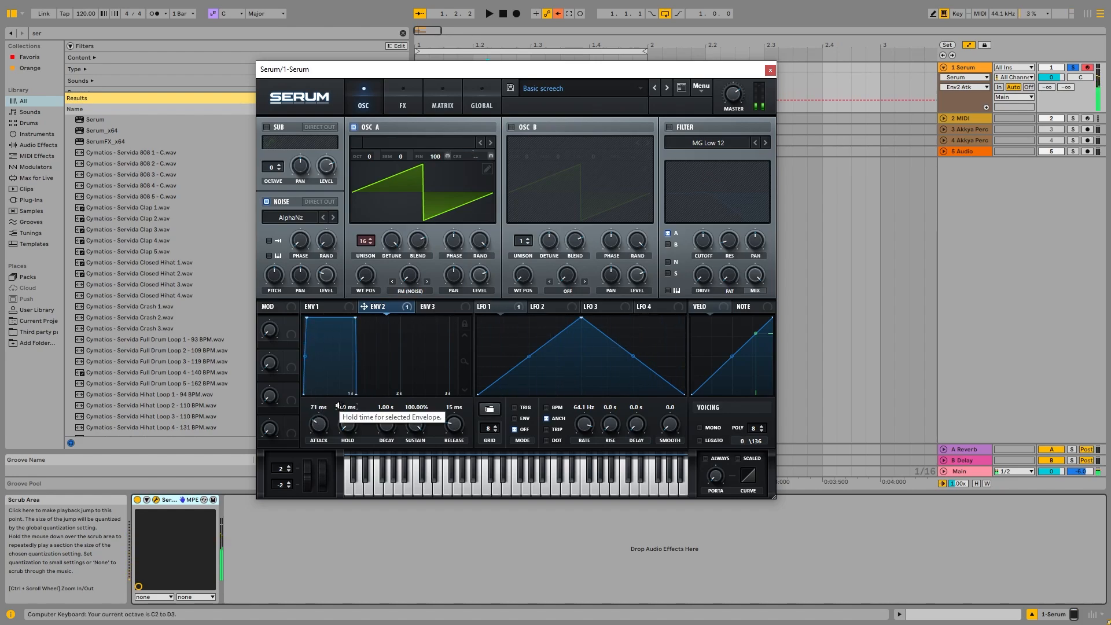
Lower the Env 2 to Mast.Tun modulation amount in the matrix and audition the result.
left_click(403, 105)
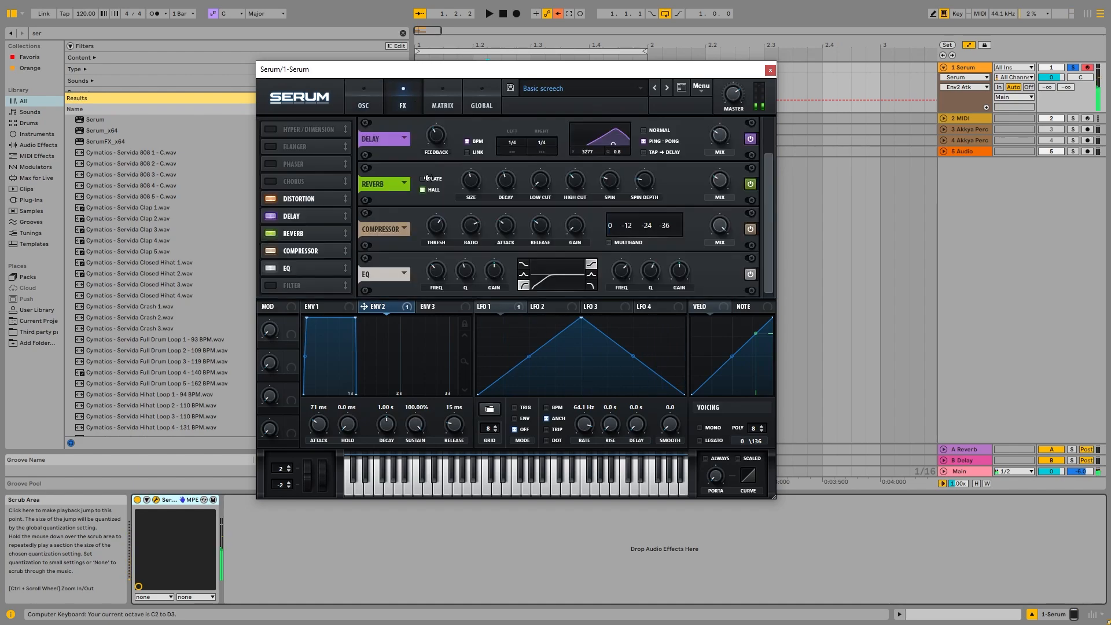
left_click(442, 105)
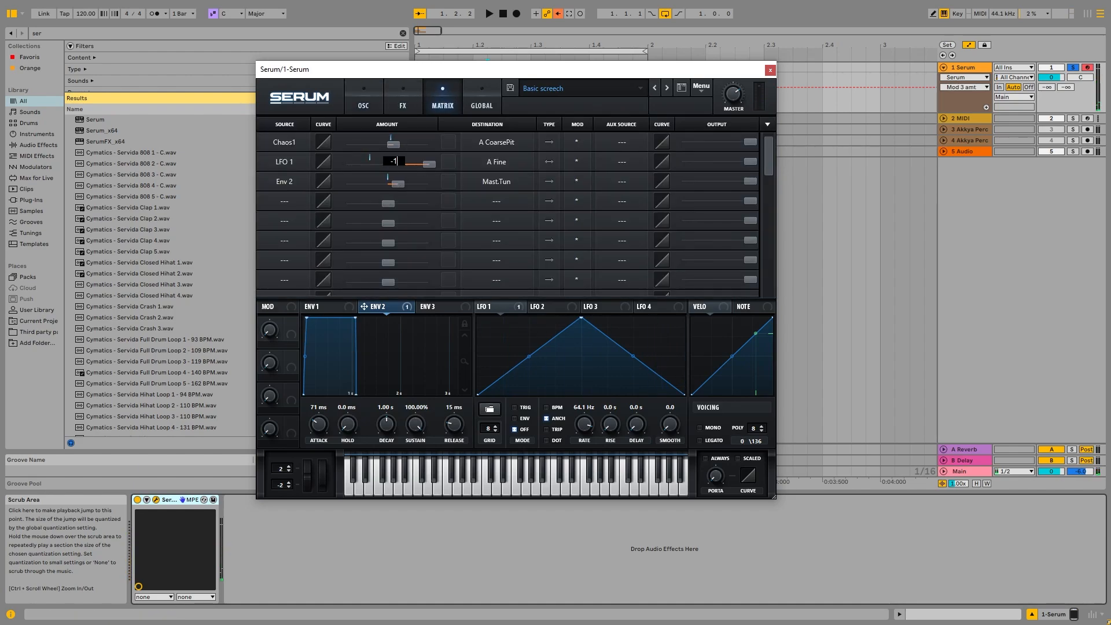
left_click_drag(395, 179, 382, 182)
key("z")
key("s")
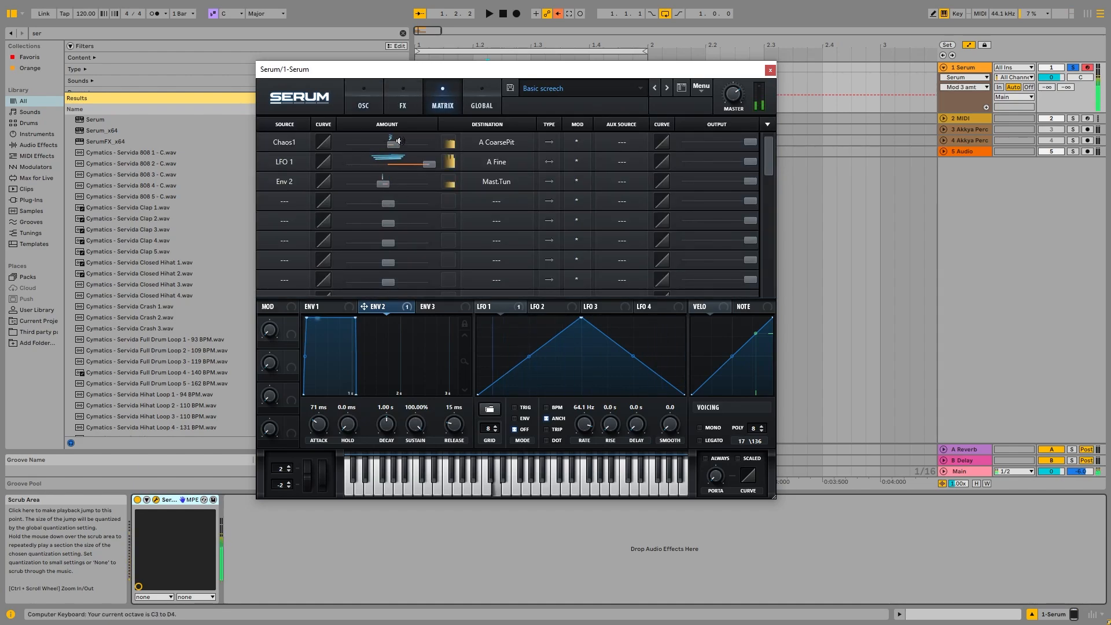
key("x")
key("s")
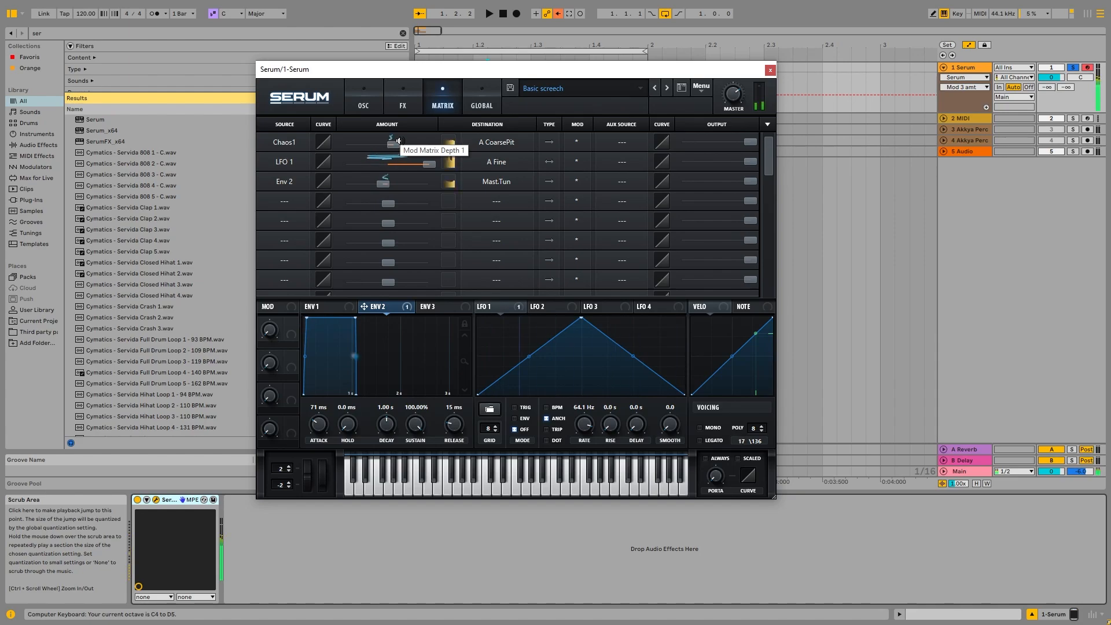
key("s")
key("f")
key("a")
key("a")
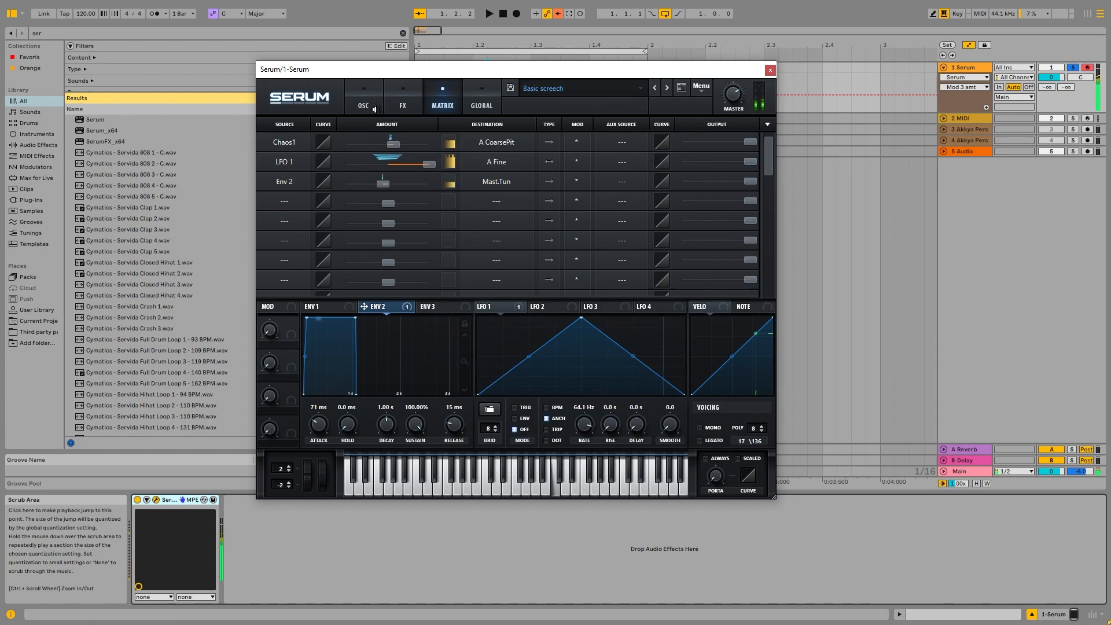
left_click(376, 111)
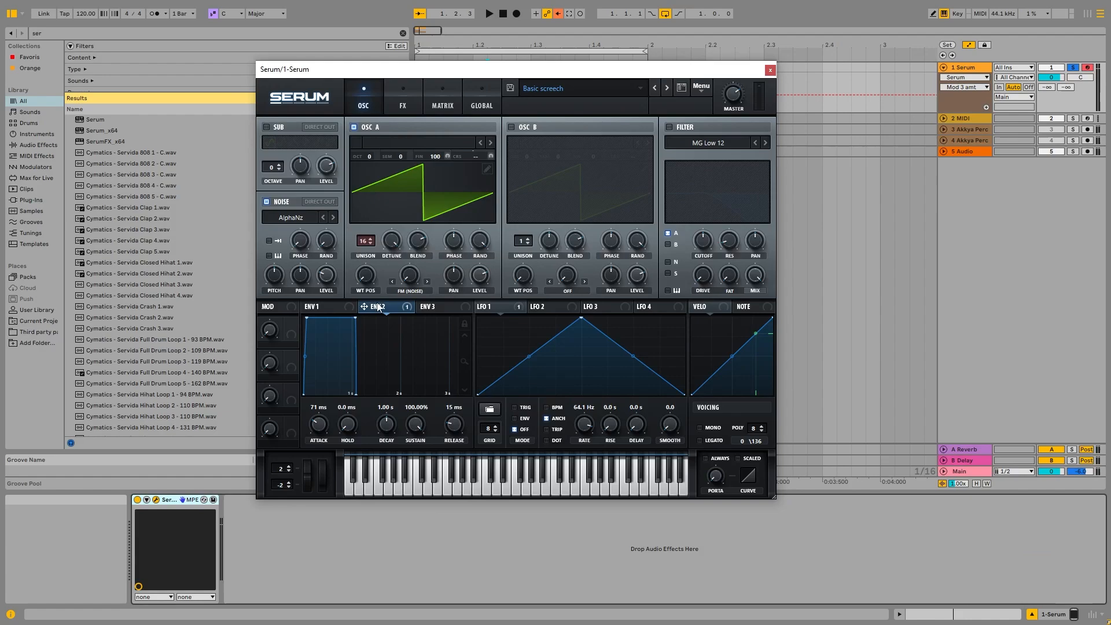
Shape Envelope 2 with about 254 ms decay and 0% sustain, auditioning notes on the computer keyboard.
left_click_drag(354, 317, 309, 405)
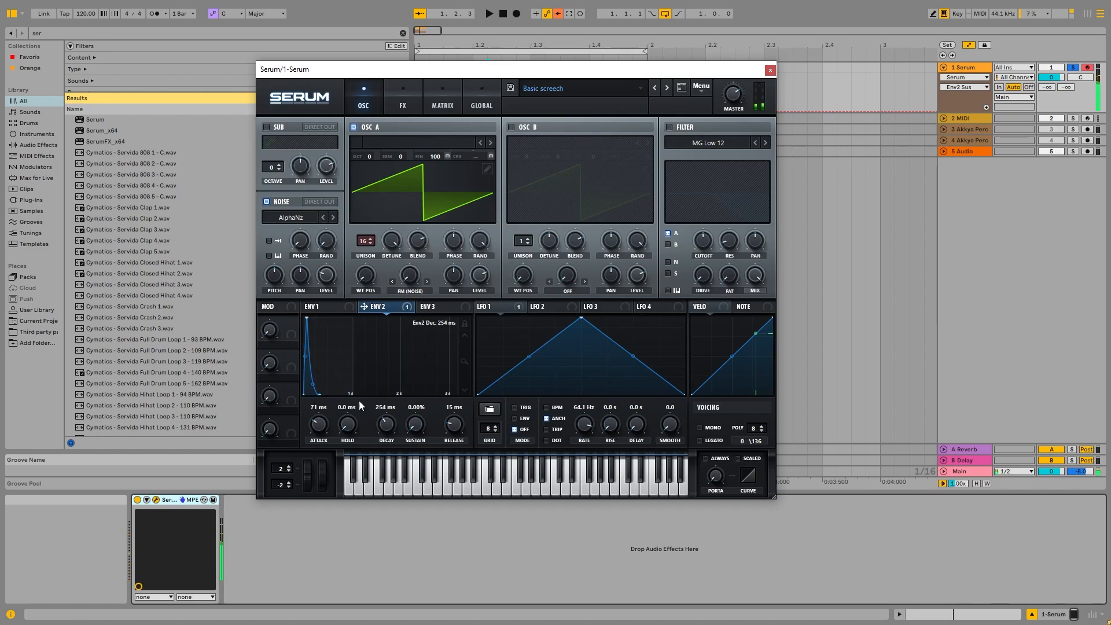
key("a")
key("z")
key("a")
key("a")
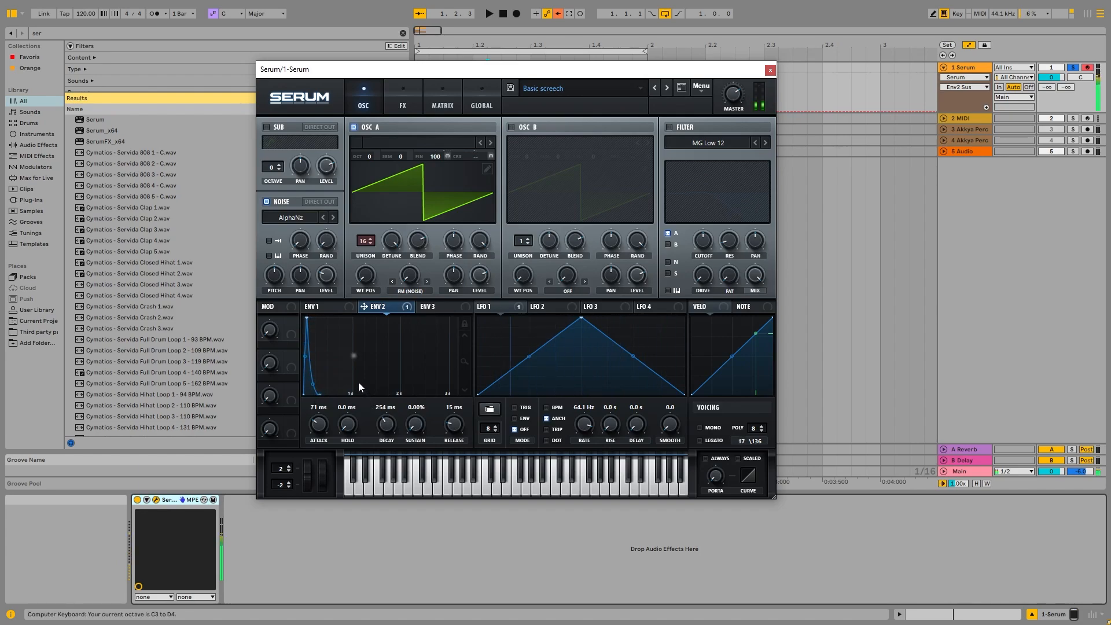
key("f")
Set Envelope 2's attack to about 22 ms and decay to about 901 ms, glancing at the FX and matrix pages.
left_click_drag(318, 423, 320, 431)
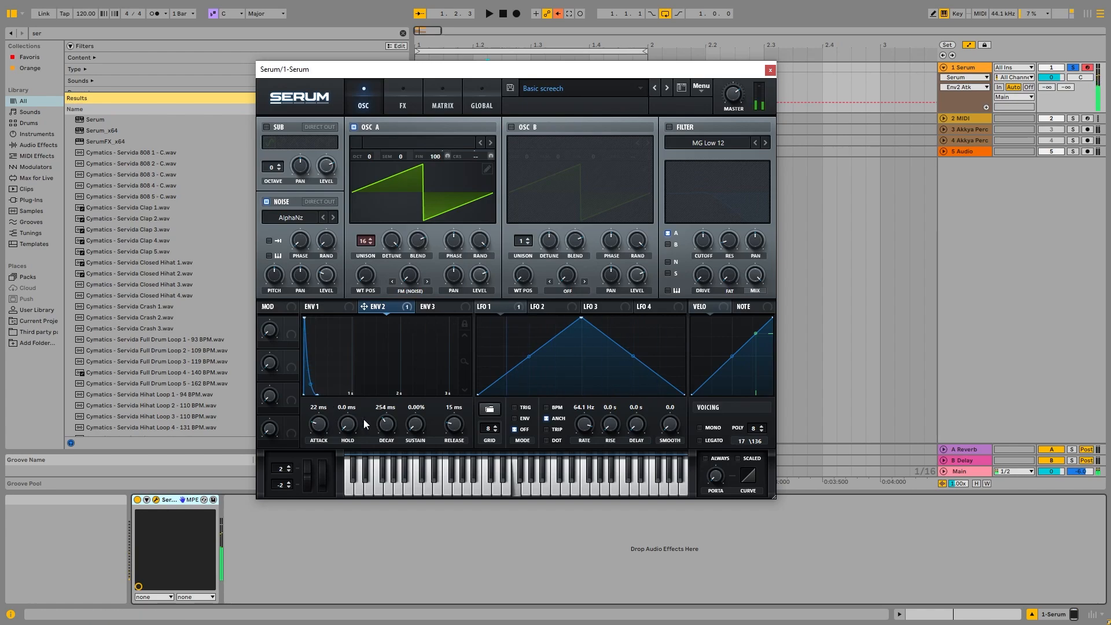
left_click_drag(386, 425, 399, 422)
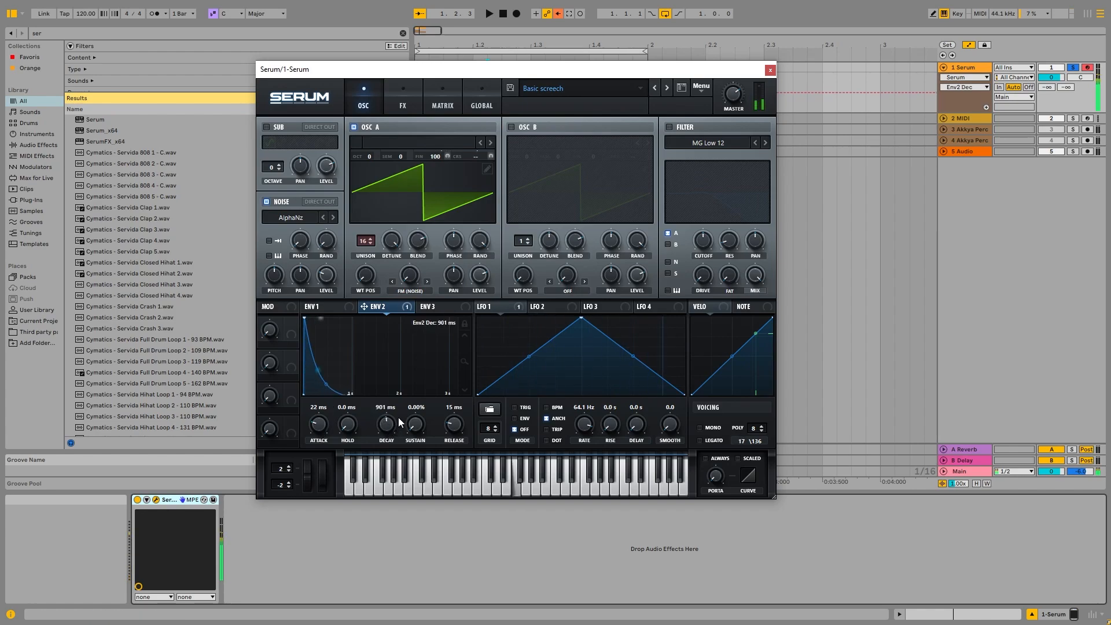
left_click(442, 104)
left_click(418, 101)
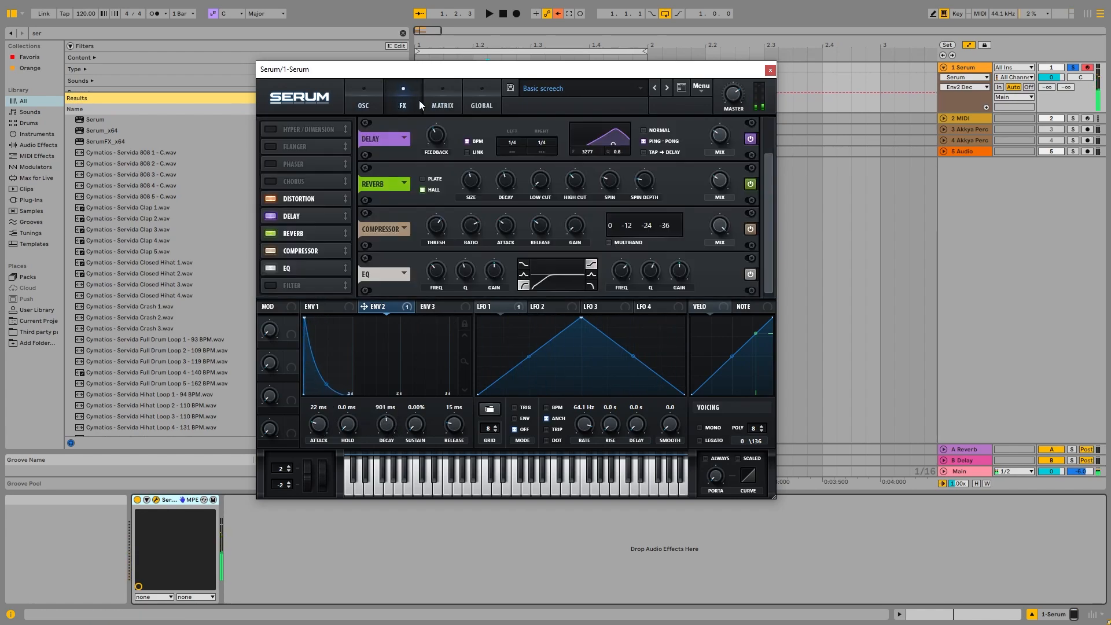
left_click(443, 104)
left_click_drag(388, 185, 388, 191)
left_click(363, 103)
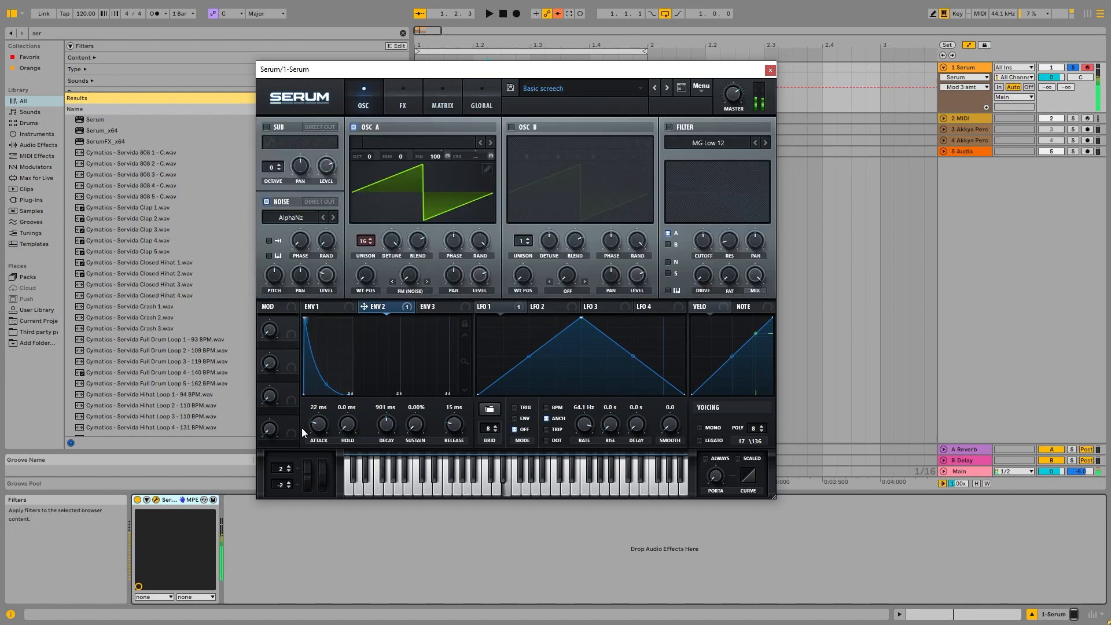
Bring Envelope 2's decay back to about 254 ms and audition a few notes.
left_click_drag(386, 426, 390, 431)
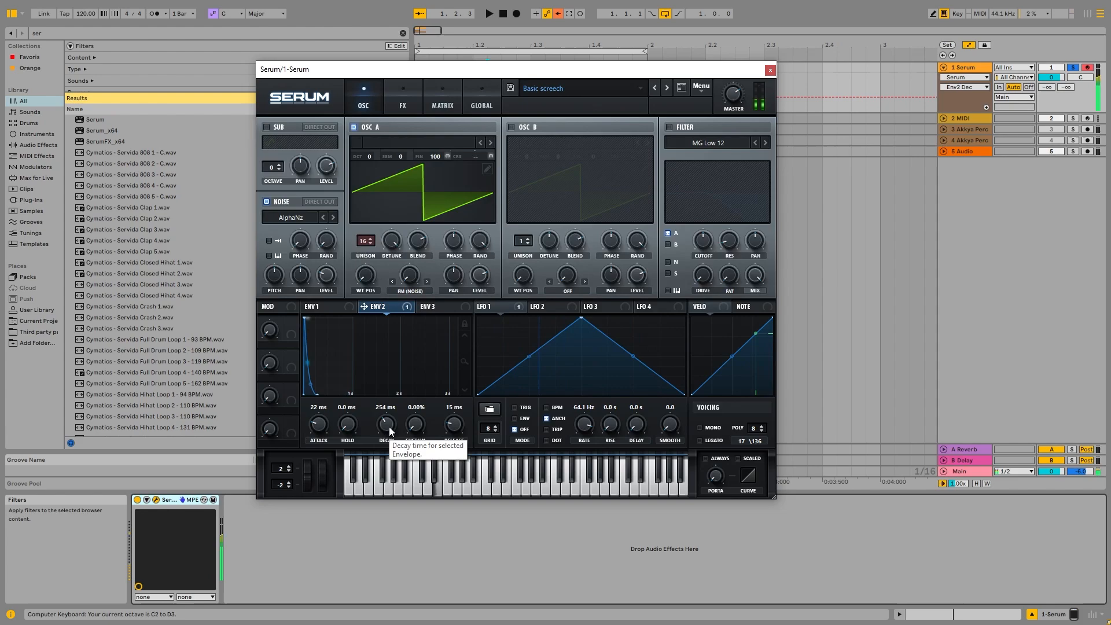
key("s")
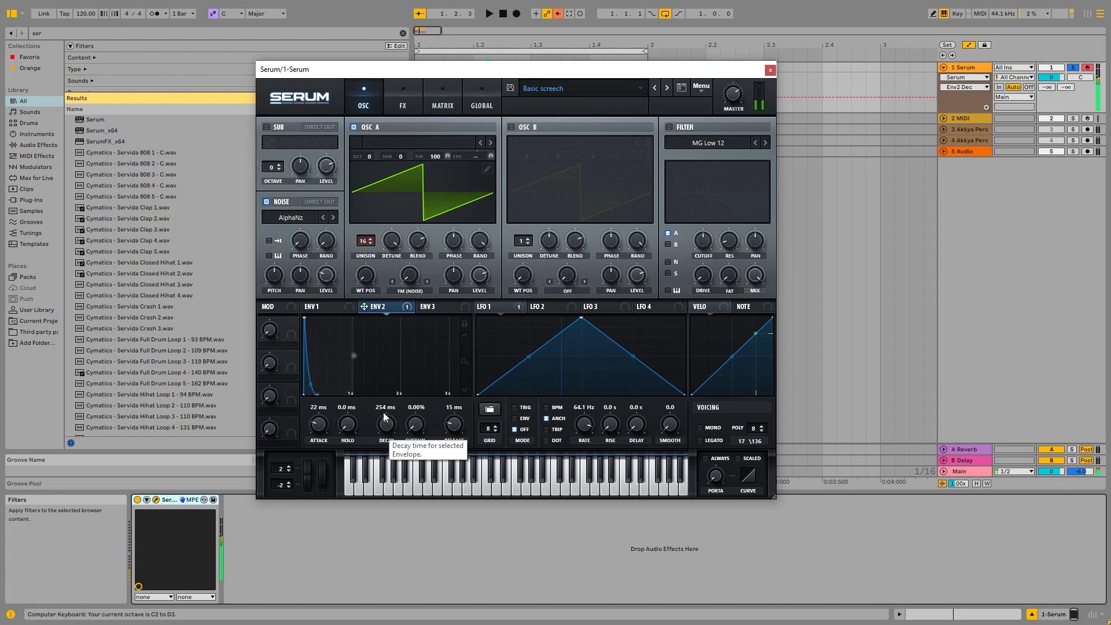
key("d")
key("d")
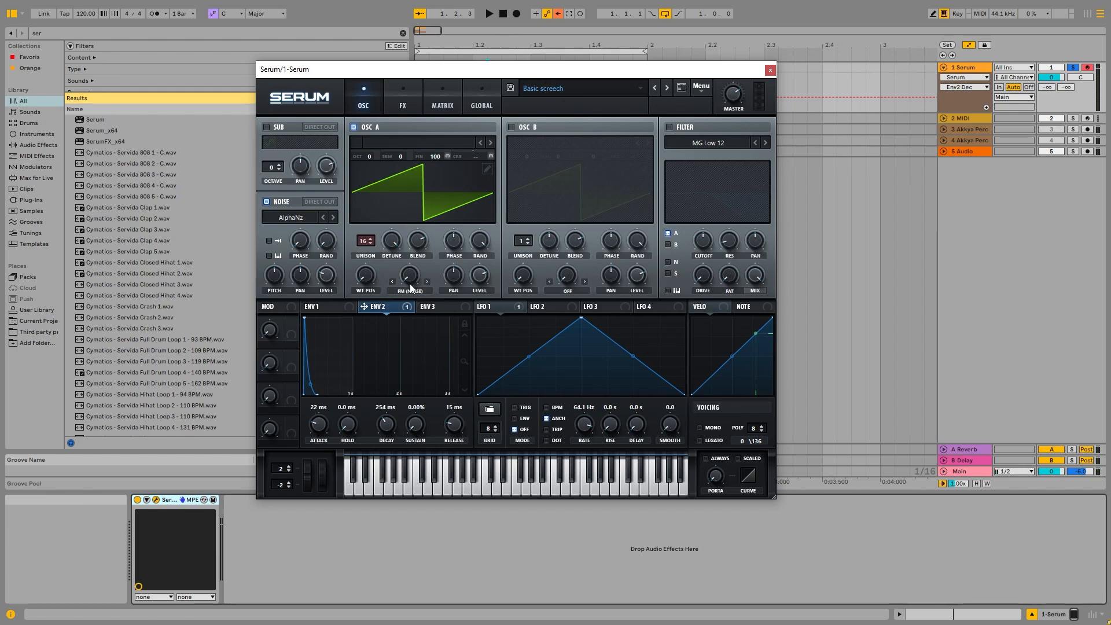
Set Envelope 2's hold to about 244 ms and decay to about 1.56 s, and bend the decay curve outward.
left_click_drag(539, 71, 542, 62)
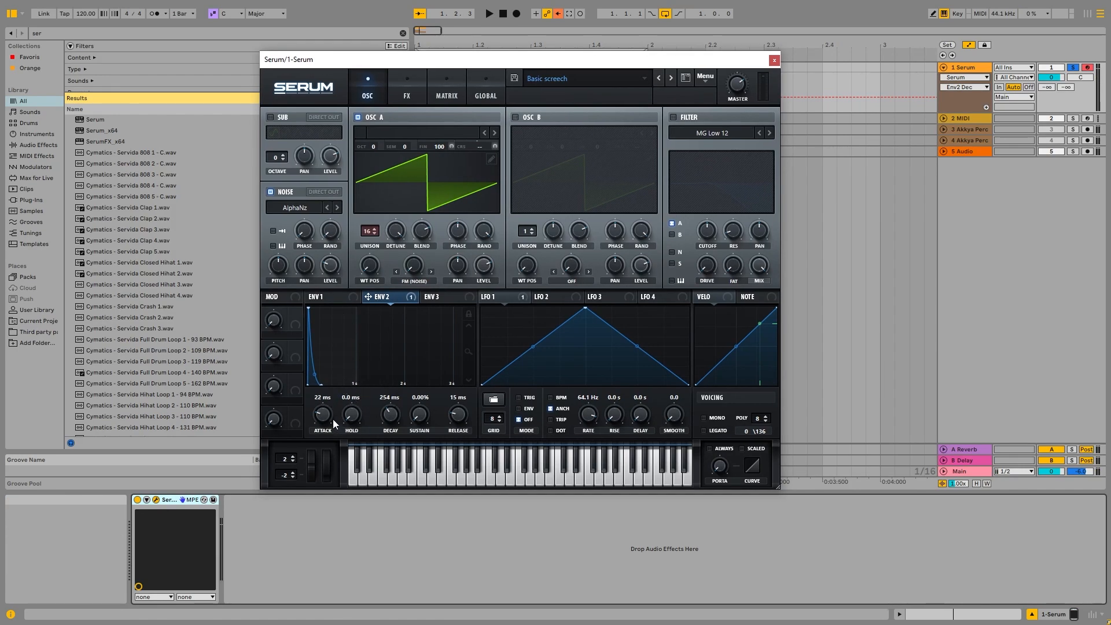
left_click_drag(392, 413, 397, 380)
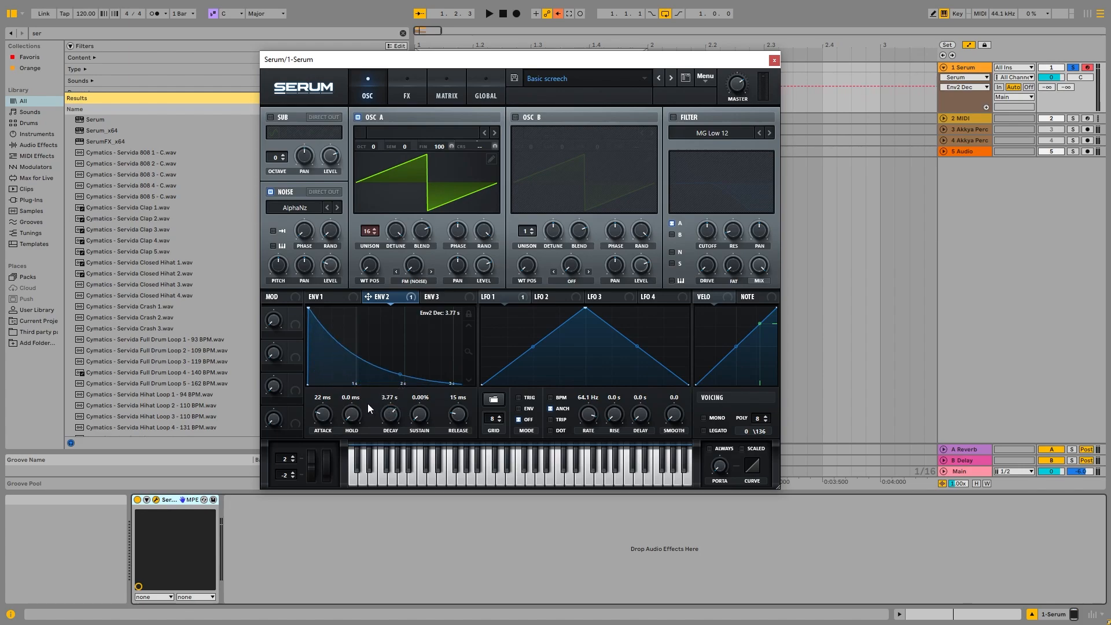
left_click_drag(354, 414, 415, 331)
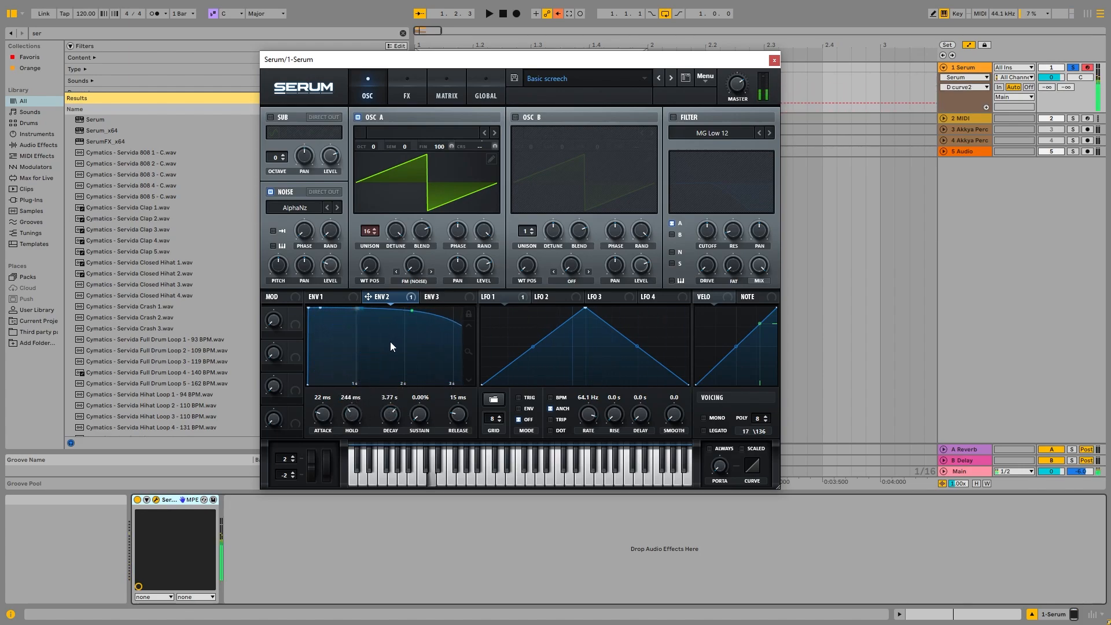
left_click_drag(391, 416, 392, 431)
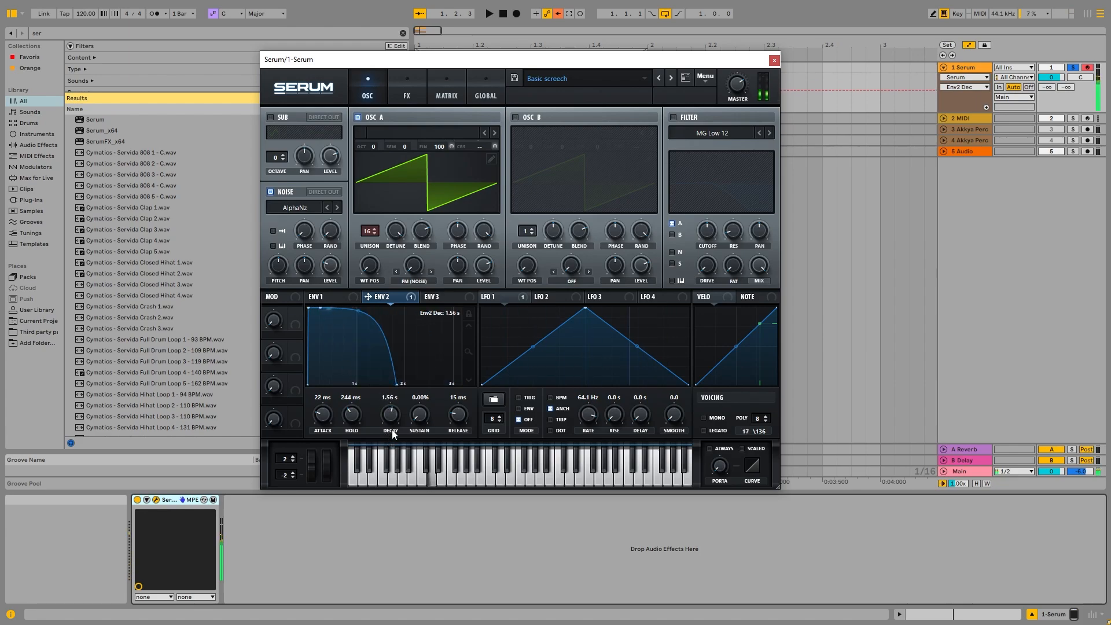
left_click_drag(355, 310, 354, 325)
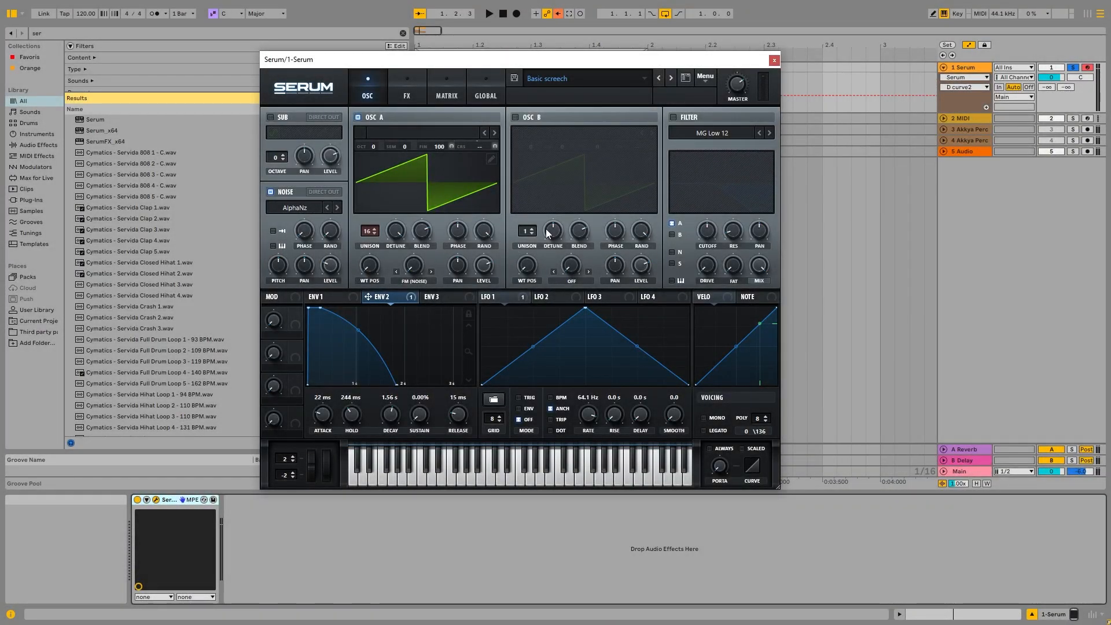
Enable the filter and set its type to BN 12.
left_click(674, 117)
left_click(715, 133)
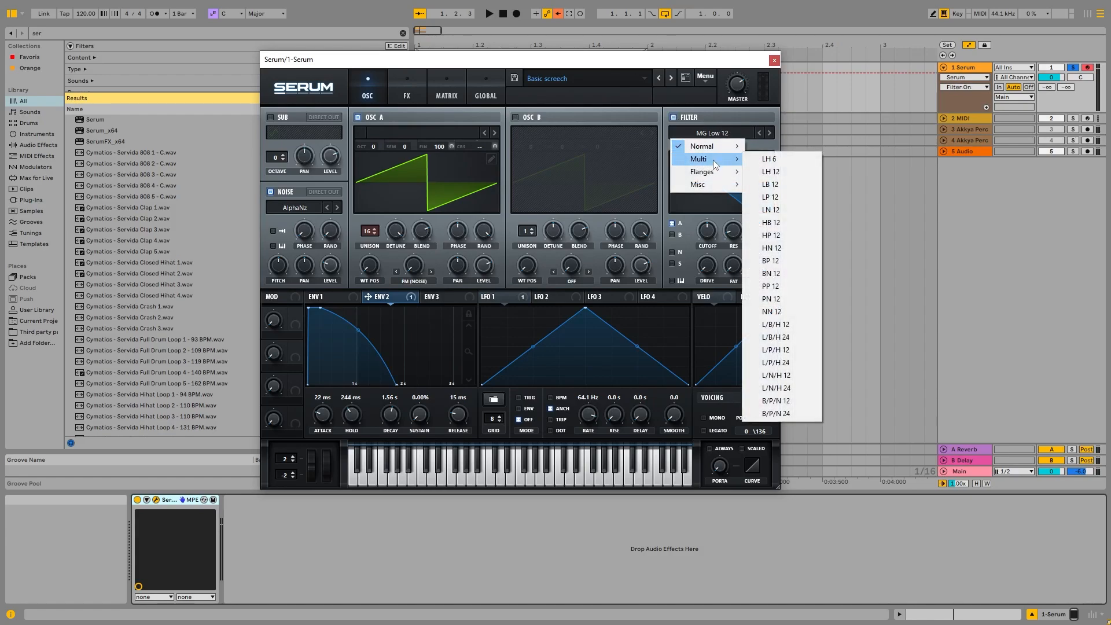
mouse_move(739, 171)
left_click(788, 274)
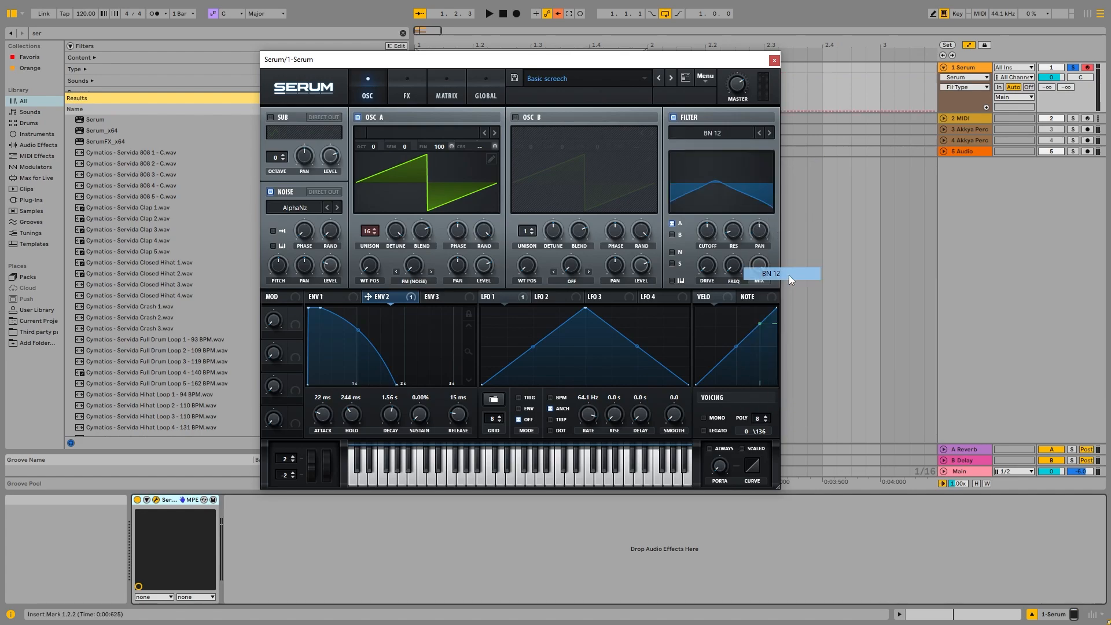
Adjust the filter's cutoff and resonance knobs.
left_click_drag(733, 230, 715, 214)
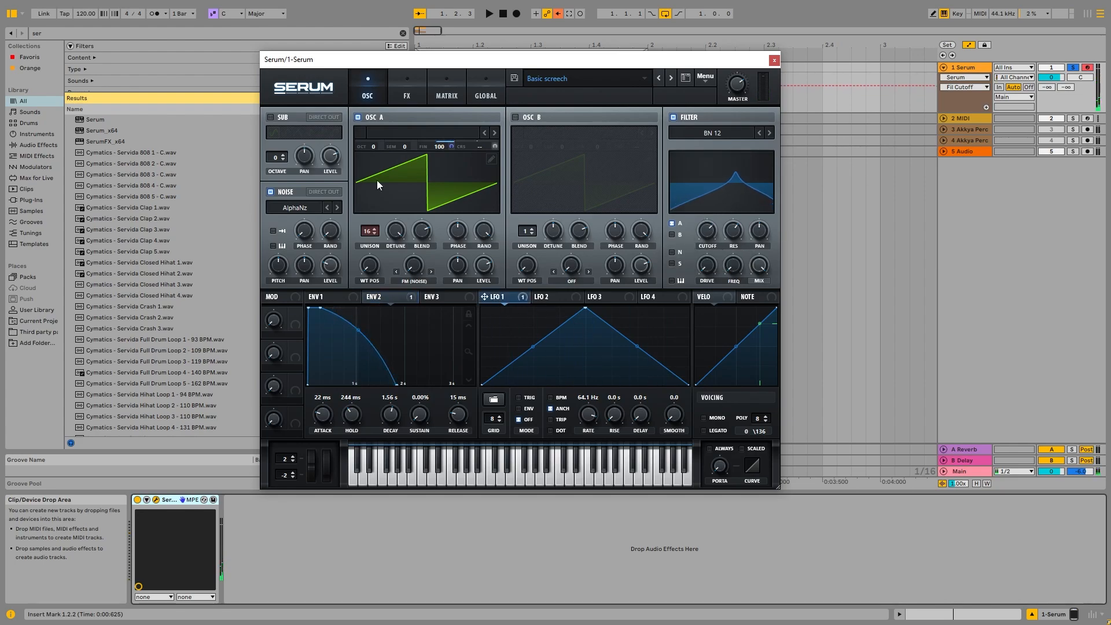
left_click_drag(702, 233, 739, 232)
left_click(738, 231)
mouse_move(714, 229)
left_mouse_down()
mouse_move(709, 246)
mouse_move(716, 236)
left_mouse_up()
Try the PP 12 and Cmb + filter types, raising the master volume slightly.
left_click(770, 129)
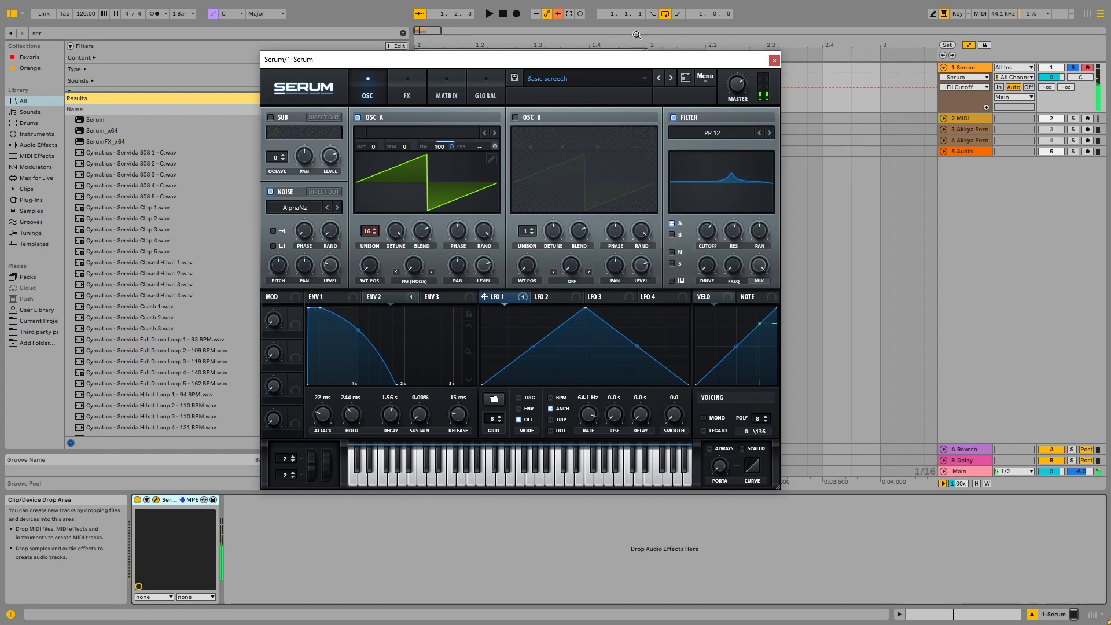
left_click_drag(737, 85, 738, 75)
left_click(709, 230)
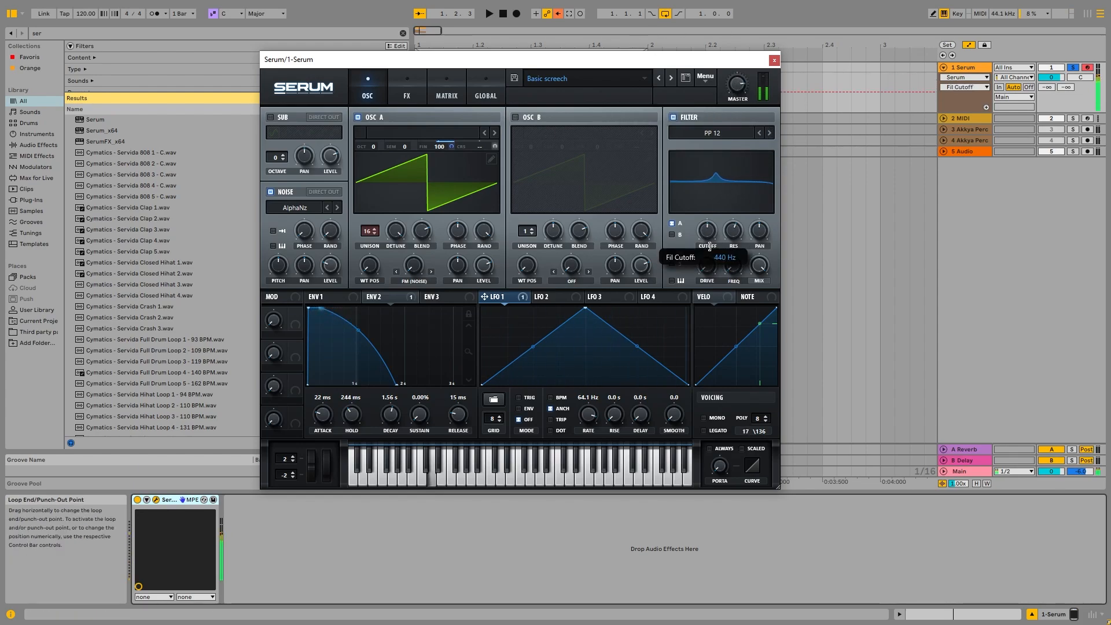
left_click(749, 133)
mouse_move(729, 172)
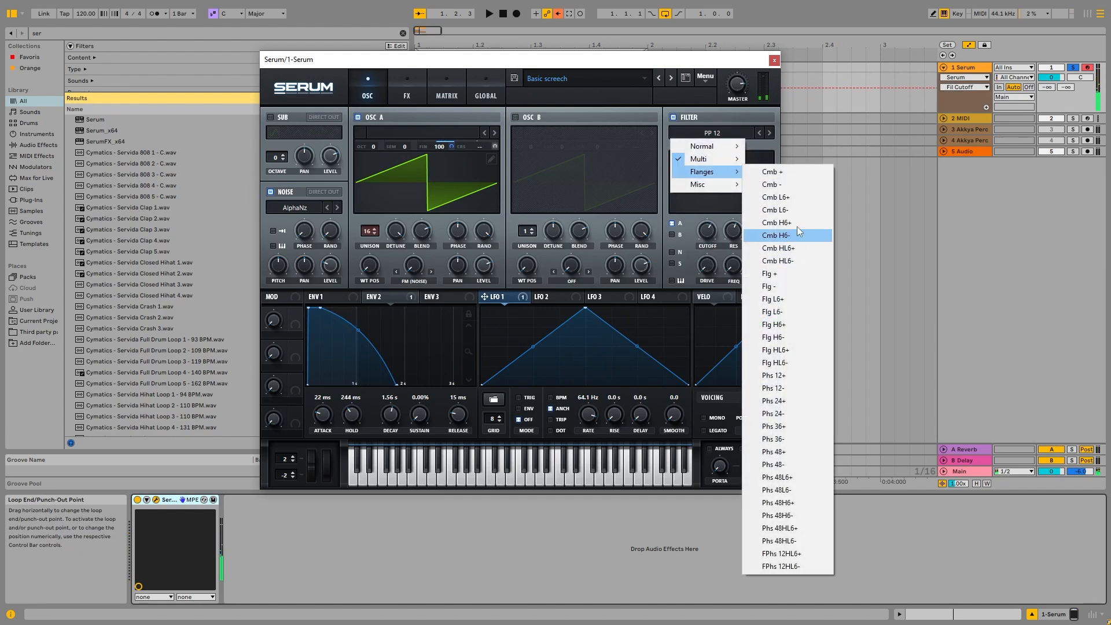
left_click(791, 174)
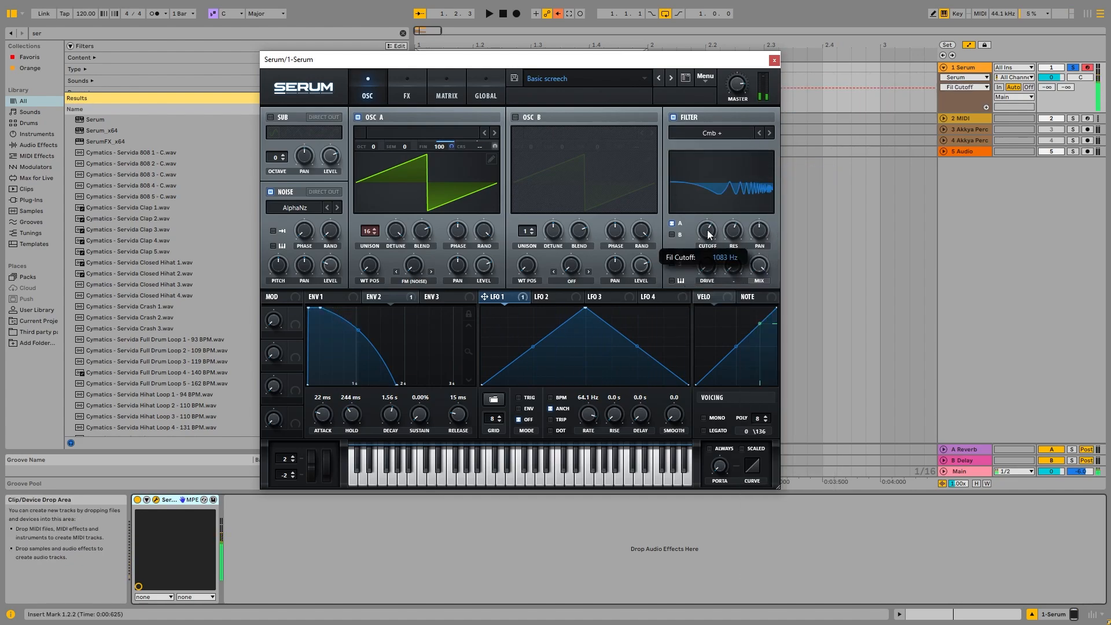
Lower the filter resonance and switch the filter type through Cmb - to Phs 24-.
mouse_move(737, 234)
left_mouse_down()
mouse_move(740, 203)
mouse_move(707, 230)
mouse_move(720, 210)
mouse_move(708, 257)
mouse_move(717, 232)
left_mouse_up()
left_click(769, 133)
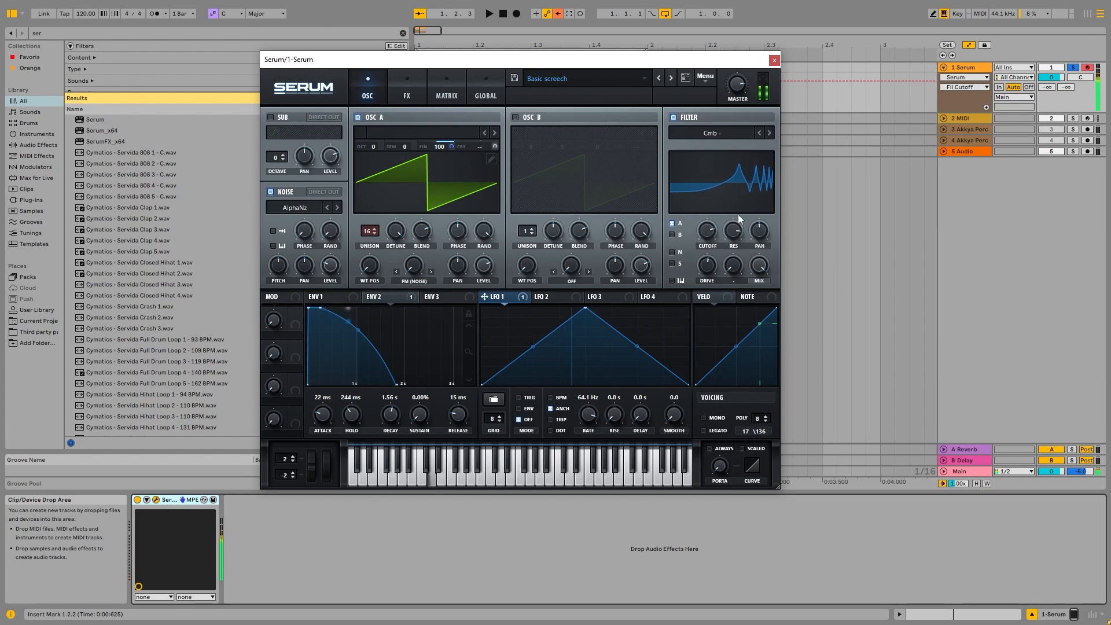
left_click(752, 132)
mouse_move(724, 169)
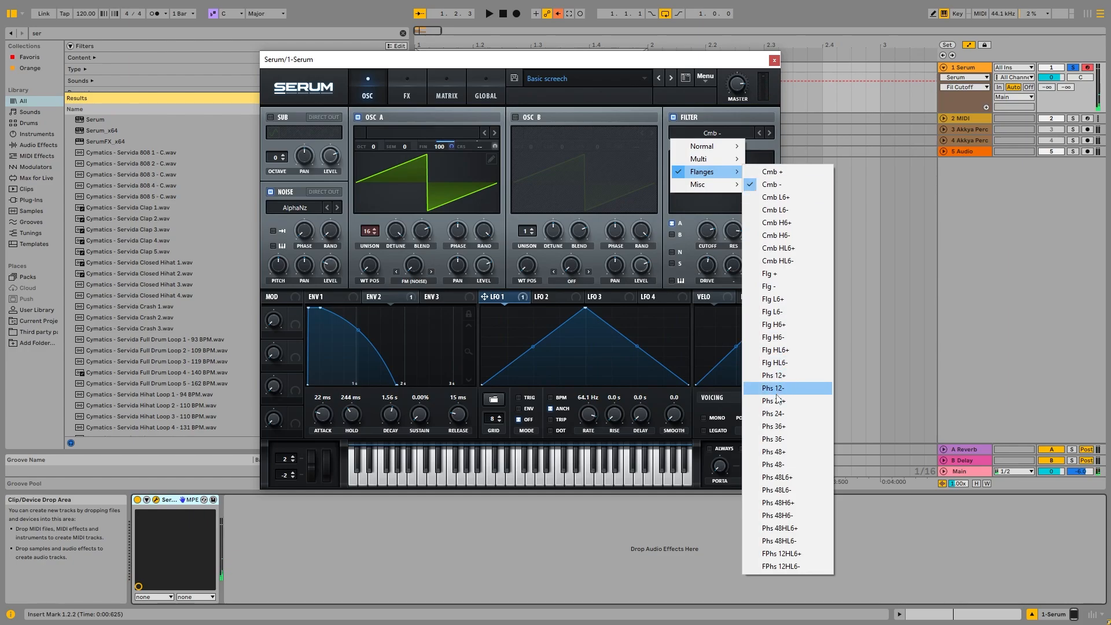
left_click(774, 413)
Adjust the filter cutoff and slow LFO 1's rate to about 52.4 Hz while auditioning notes.
left_click_drag(713, 242, 715, 233)
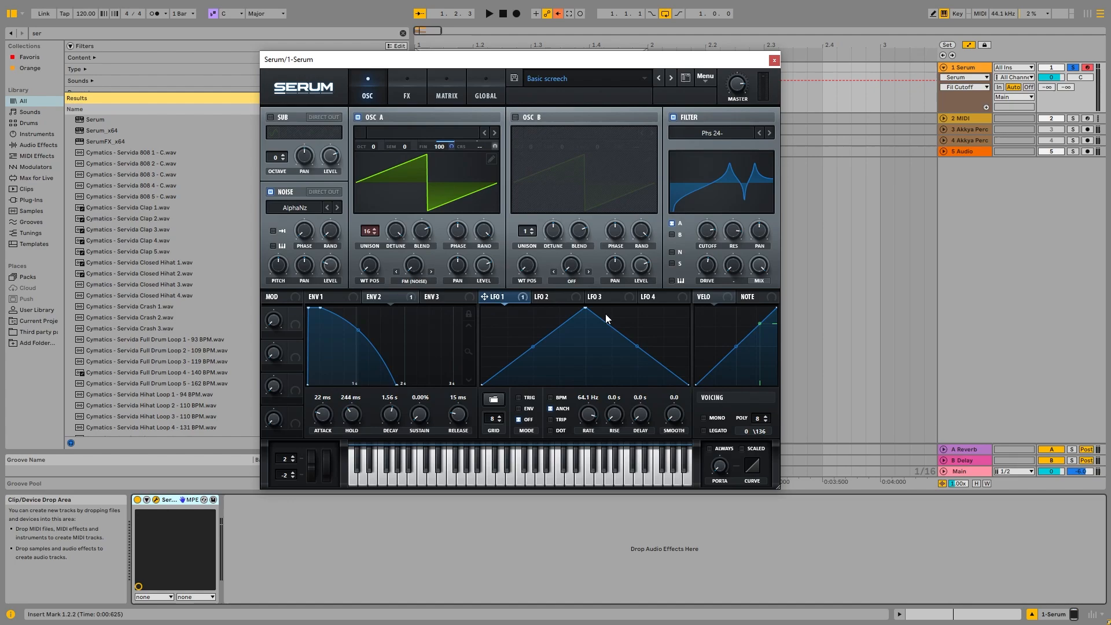
mouse_move(709, 233)
left_mouse_down()
mouse_move(700, 244)
mouse_move(712, 225)
left_mouse_up()
key("s")
key("s")
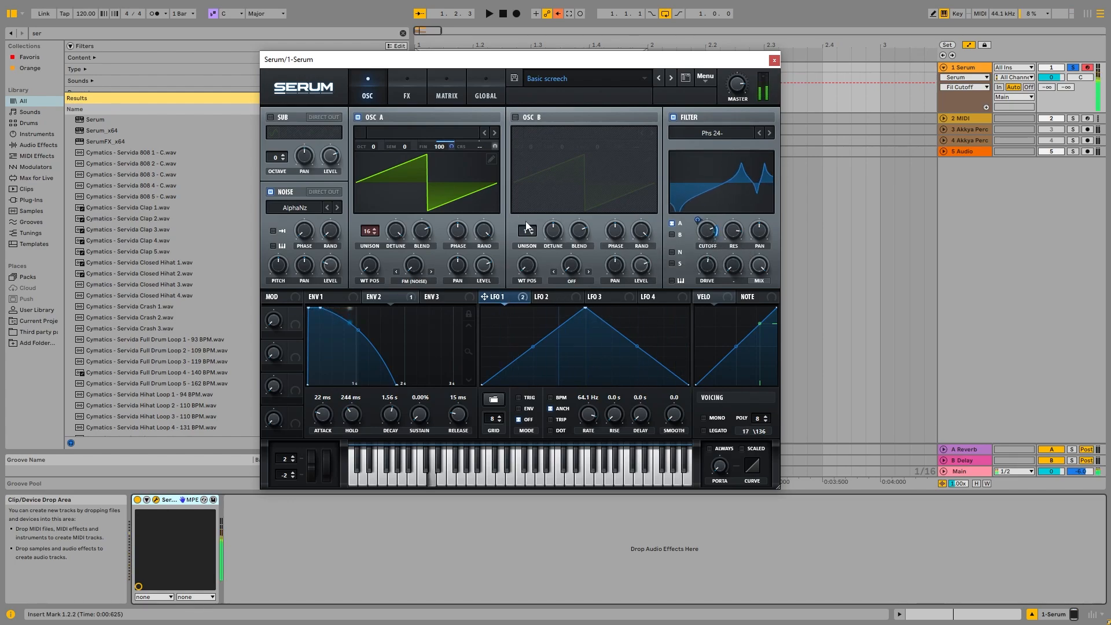
key("s")
left_click_drag(592, 399, 584, 434)
key("s")
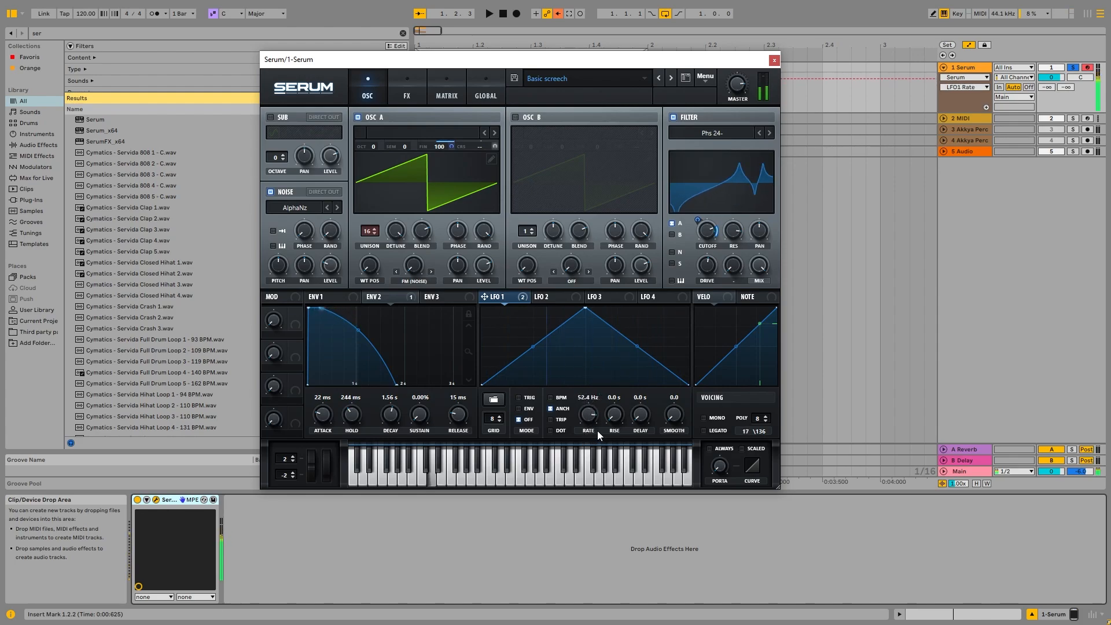
Assign LFO 2 to the filter resonance and cutoff, and set its rate to 2 bar.
mouse_move(555, 296)
left_mouse_down()
mouse_move(560, 314)
mouse_move(724, 235)
mouse_move(722, 266)
mouse_move(735, 251)
mouse_move(735, 189)
left_mouse_up()
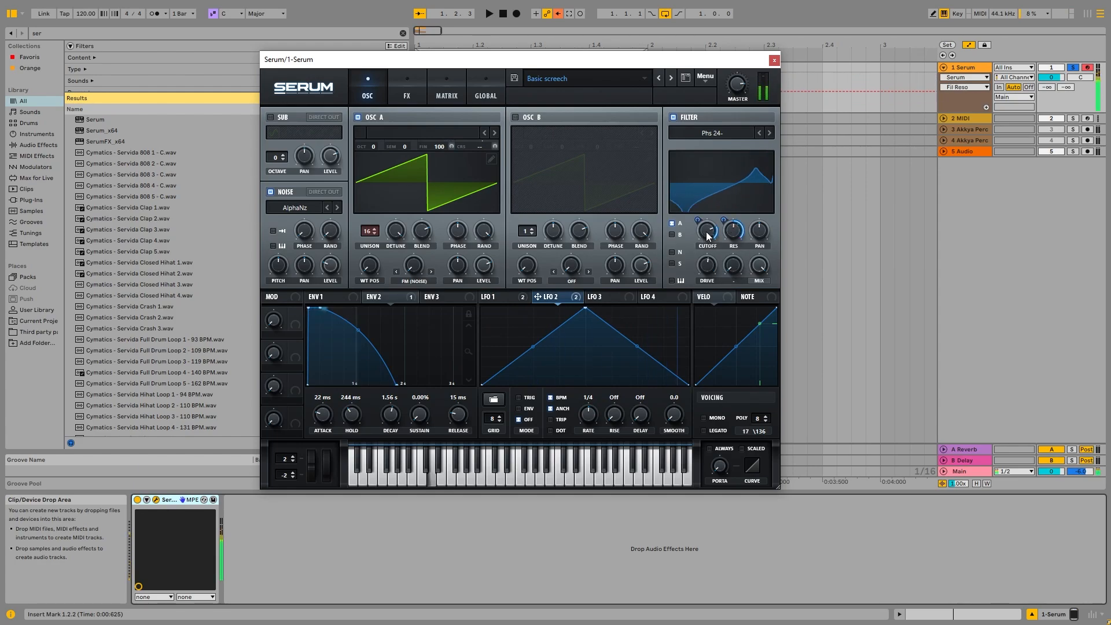
left_click_drag(554, 296, 707, 230)
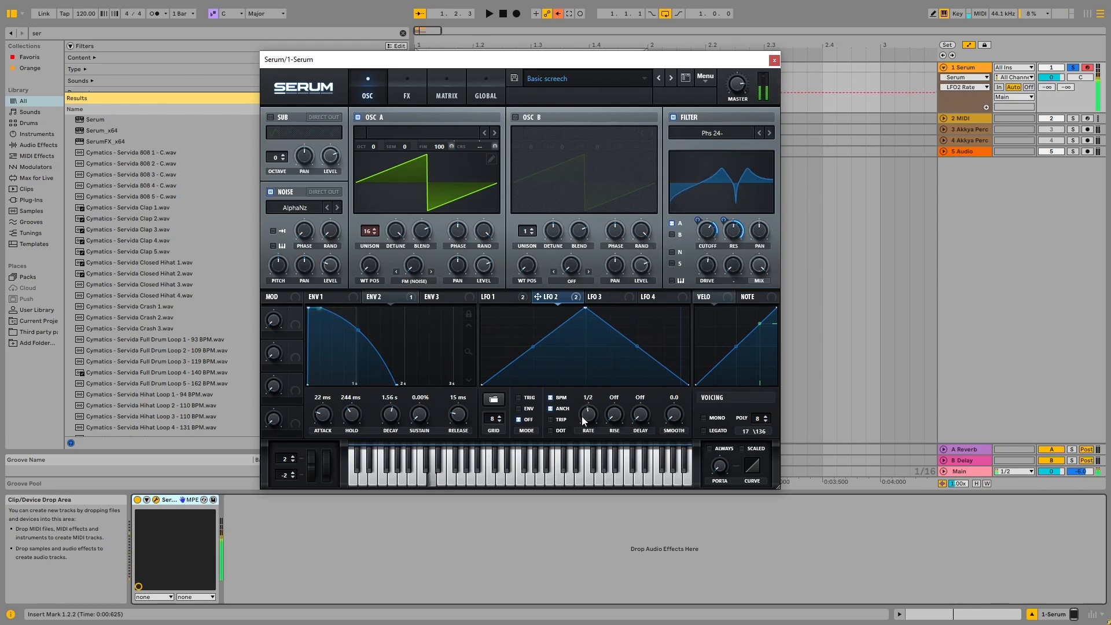
left_click_drag(582, 415, 576, 432)
Switch the filter type to Phs 24+ and then Cmb +.
left_click(760, 133)
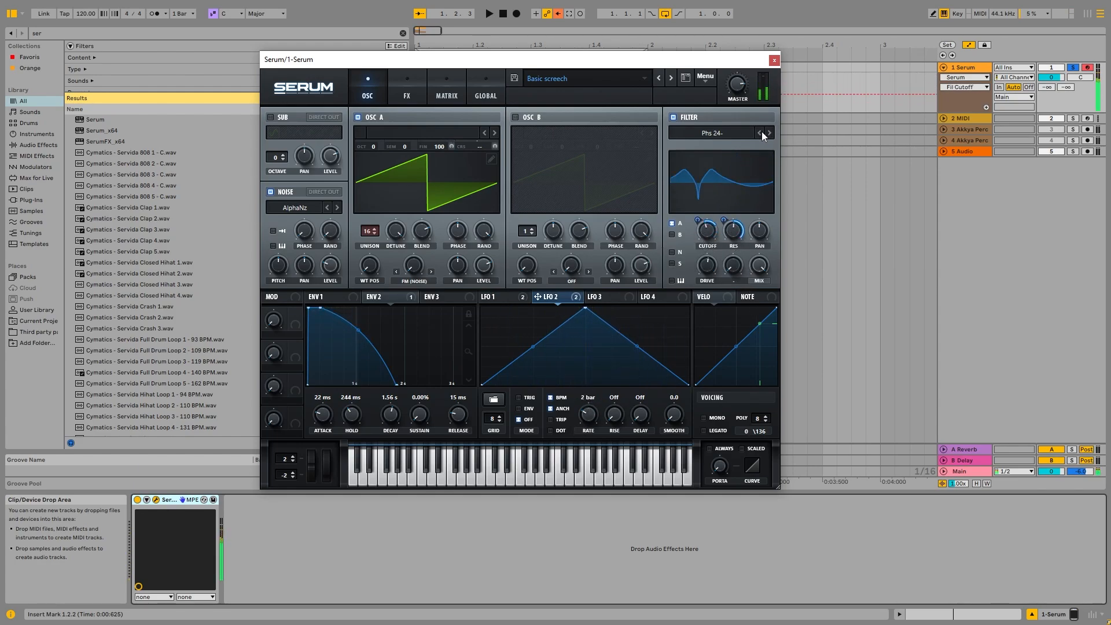
left_click(739, 133)
mouse_move(724, 172)
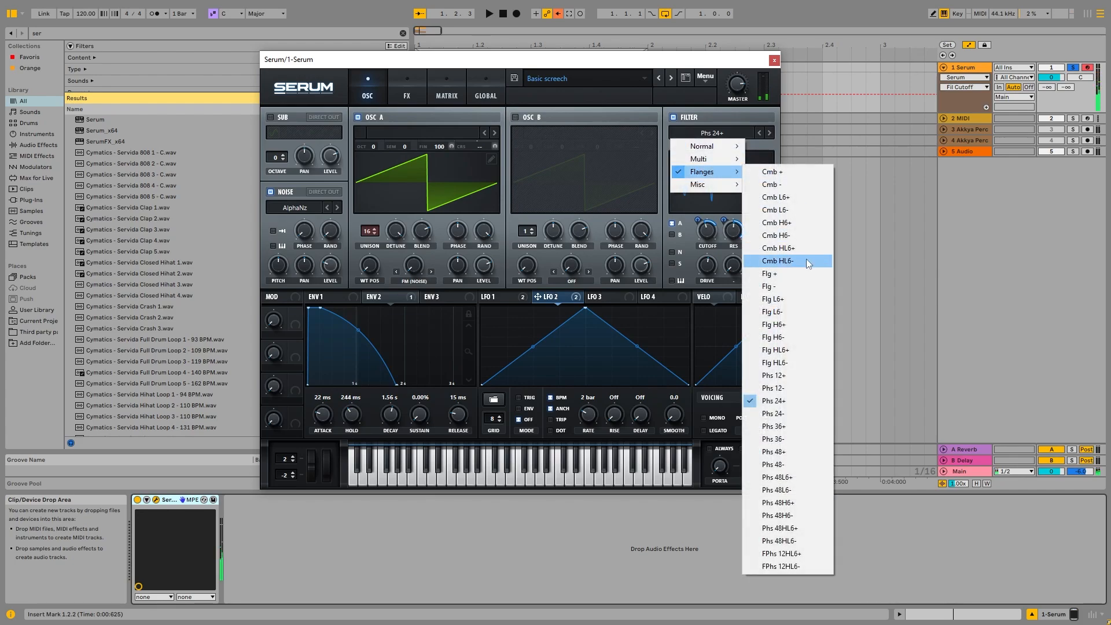
left_click(791, 172)
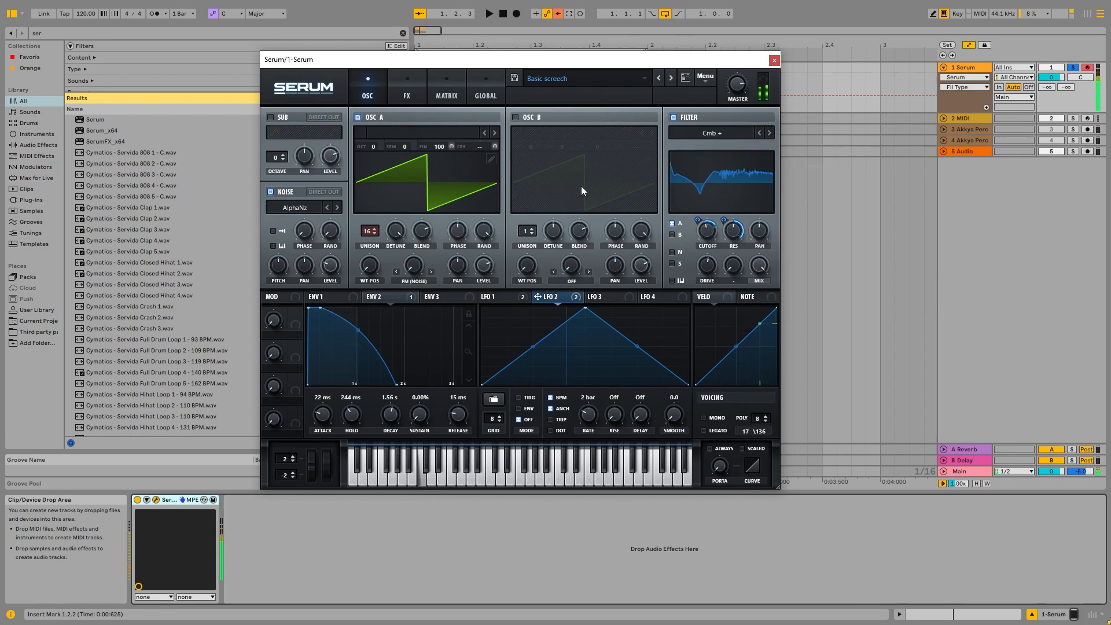
Set the filter type to BP 12 and lower Envelope 2's decay.
left_click(718, 133)
mouse_move(716, 172)
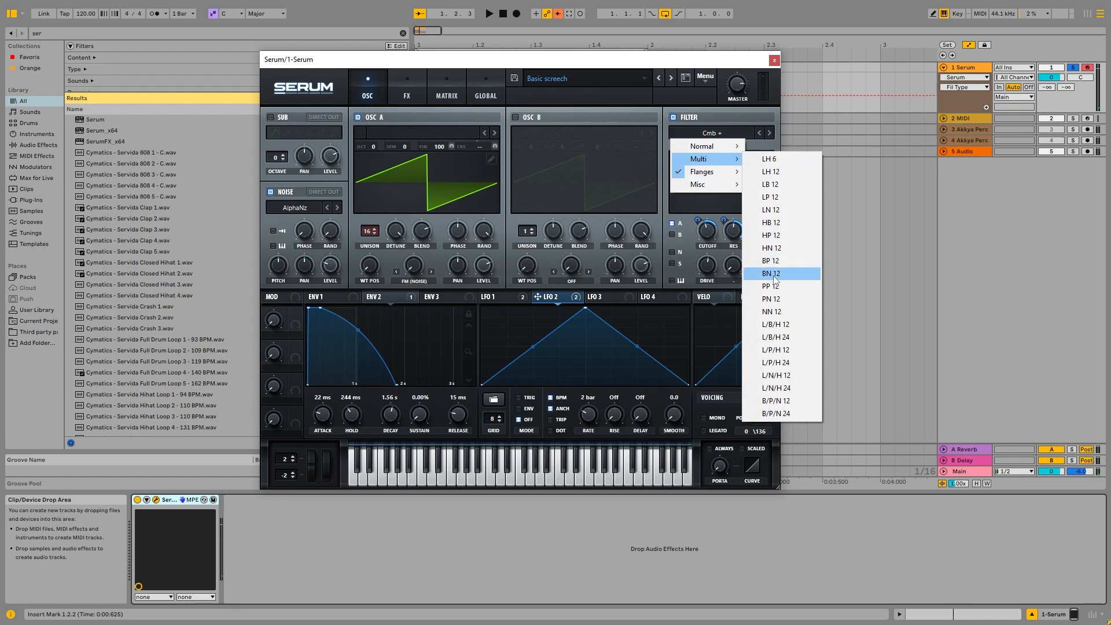
left_click(770, 260)
left_click(718, 227)
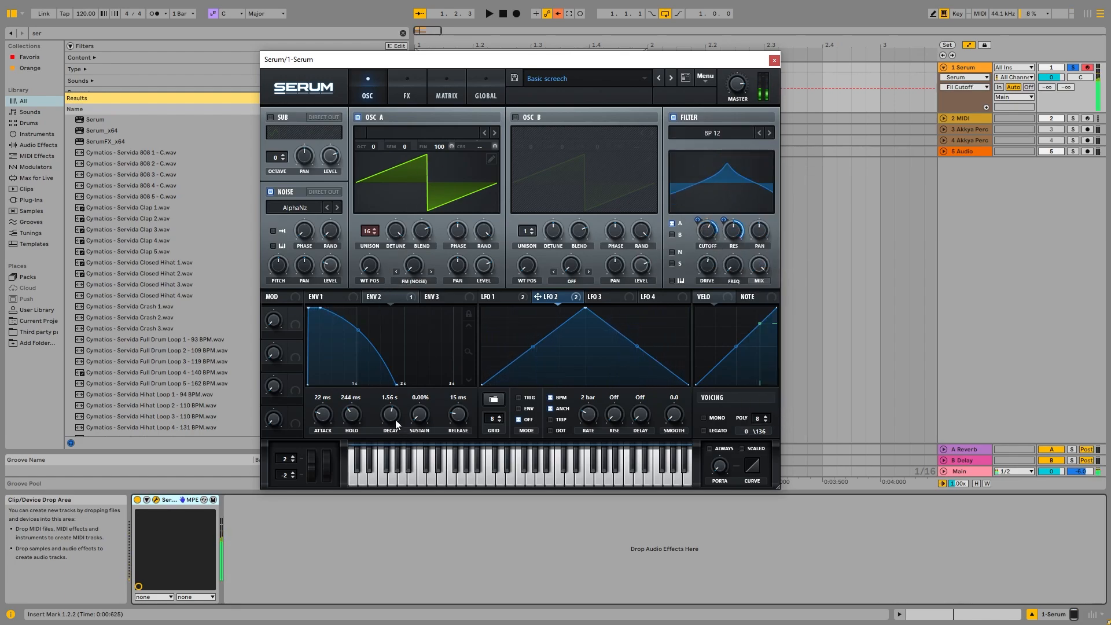
left_click_drag(395, 419, 349, 435)
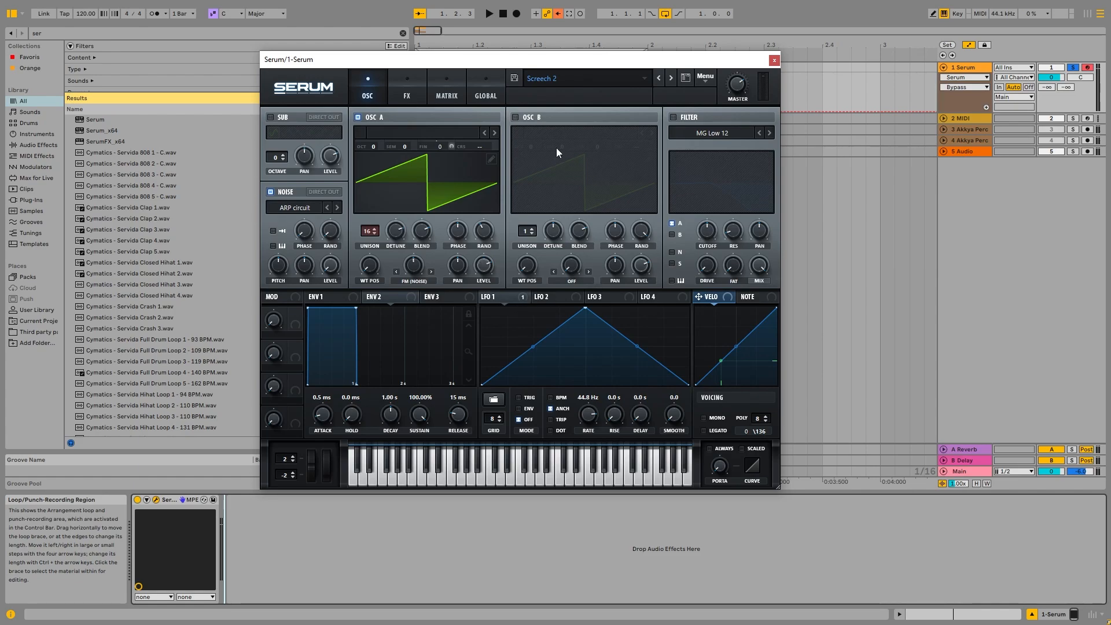
Step to the next preset, Screech 3, and audition it an octave higher.
left_click(669, 78)
key("x")
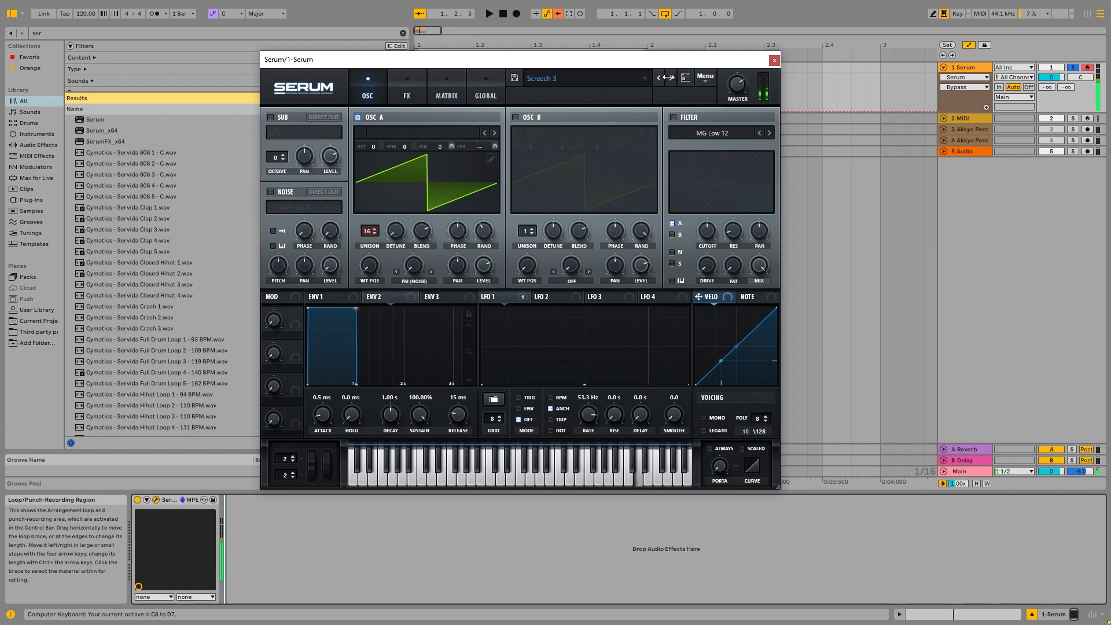
Step to the next preset, Screech CARV, and audition it two octaves lower.
left_click(669, 78)
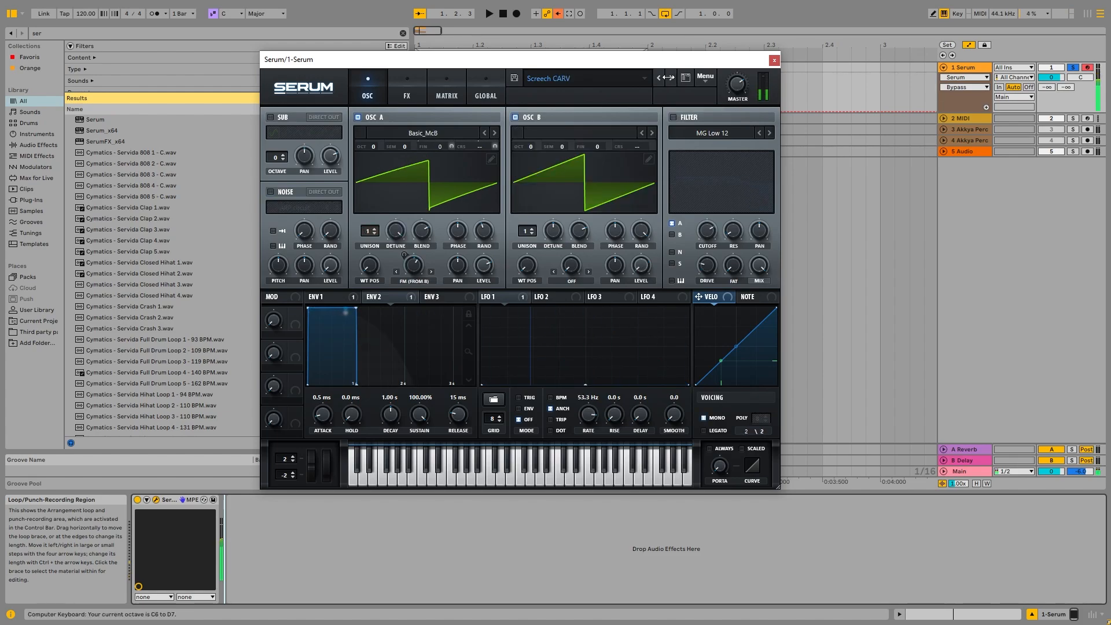
key("z")
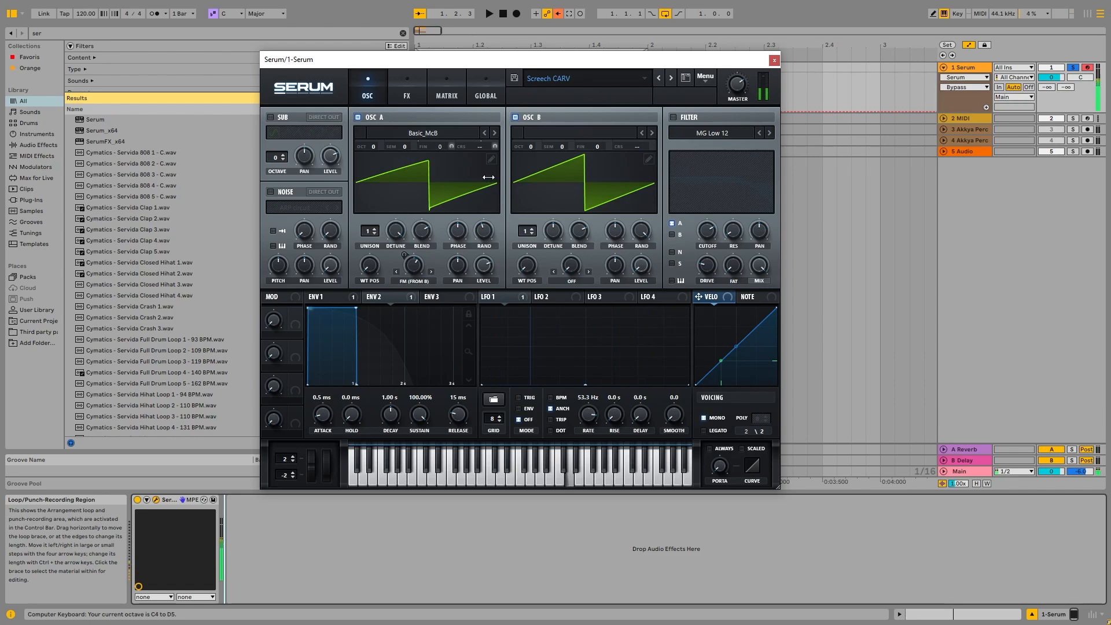
key("z")
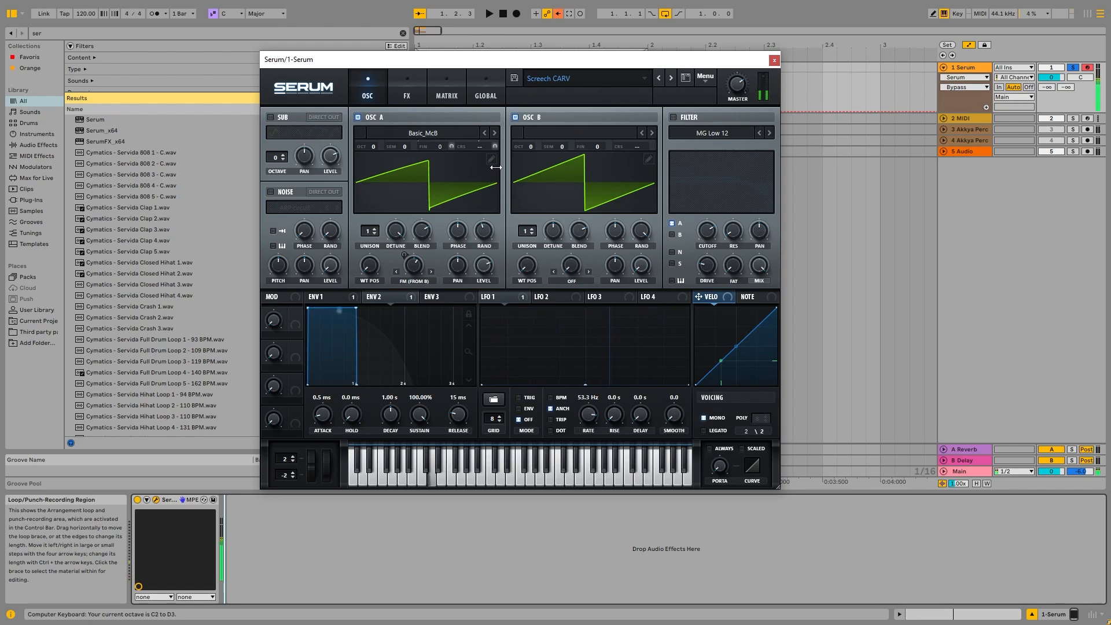
Step through the screech presets one by one from Screech to Screech8, auditioning each.
left_click(668, 77)
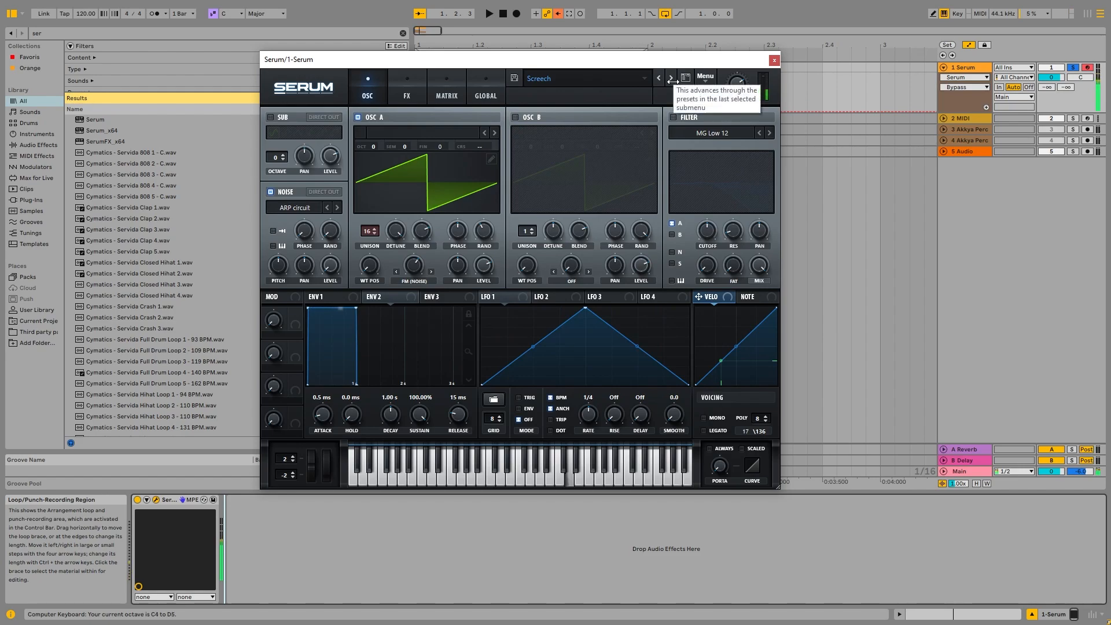
left_click(671, 78)
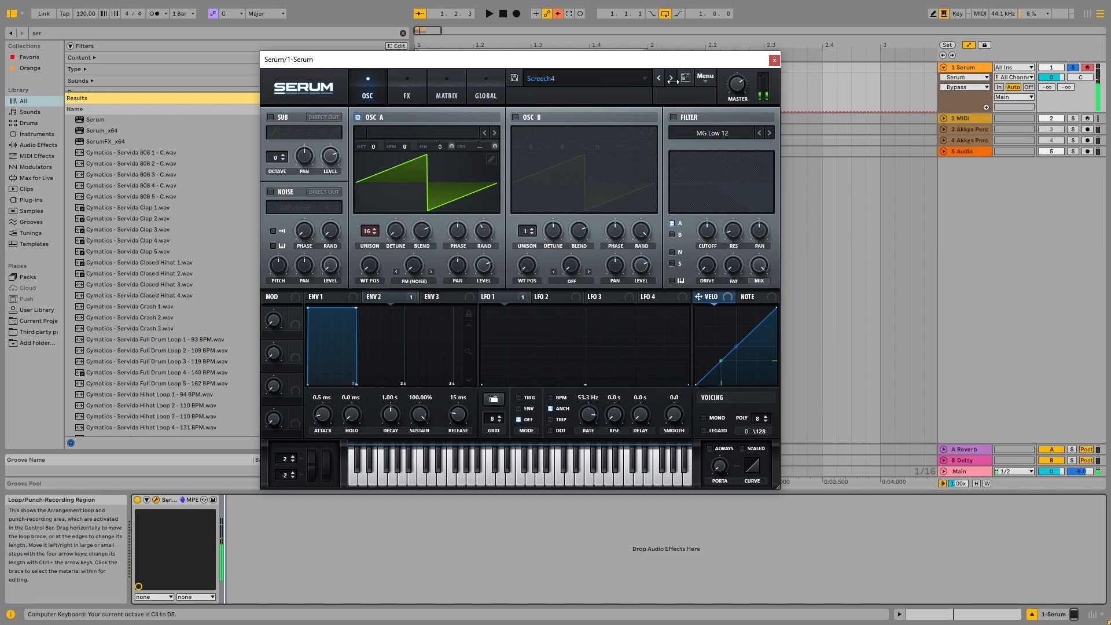
left_click(672, 78)
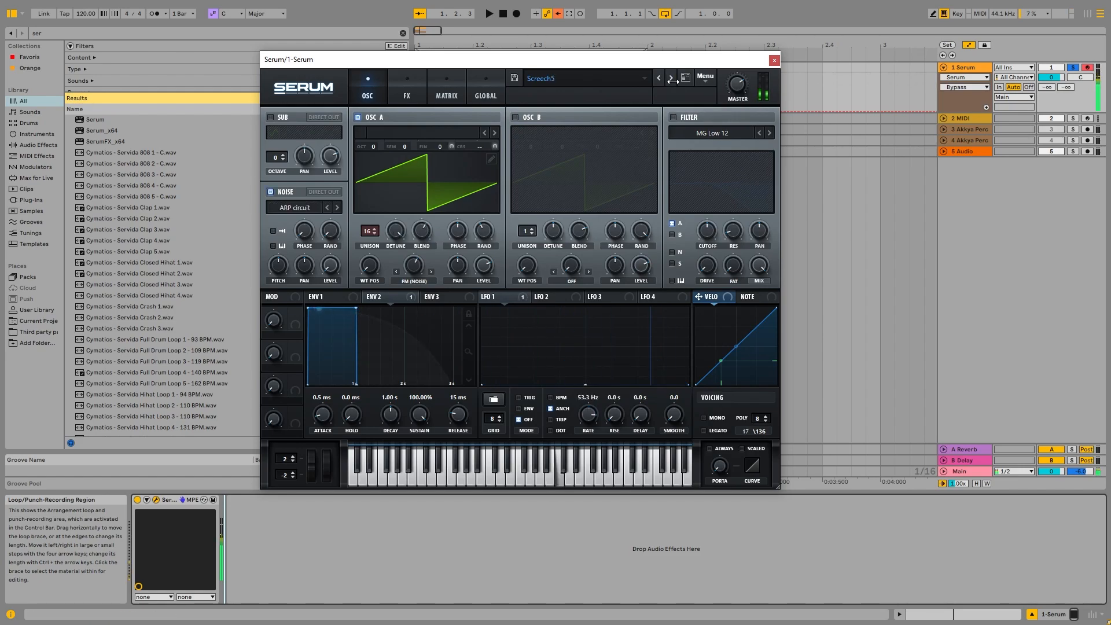
left_click(672, 78)
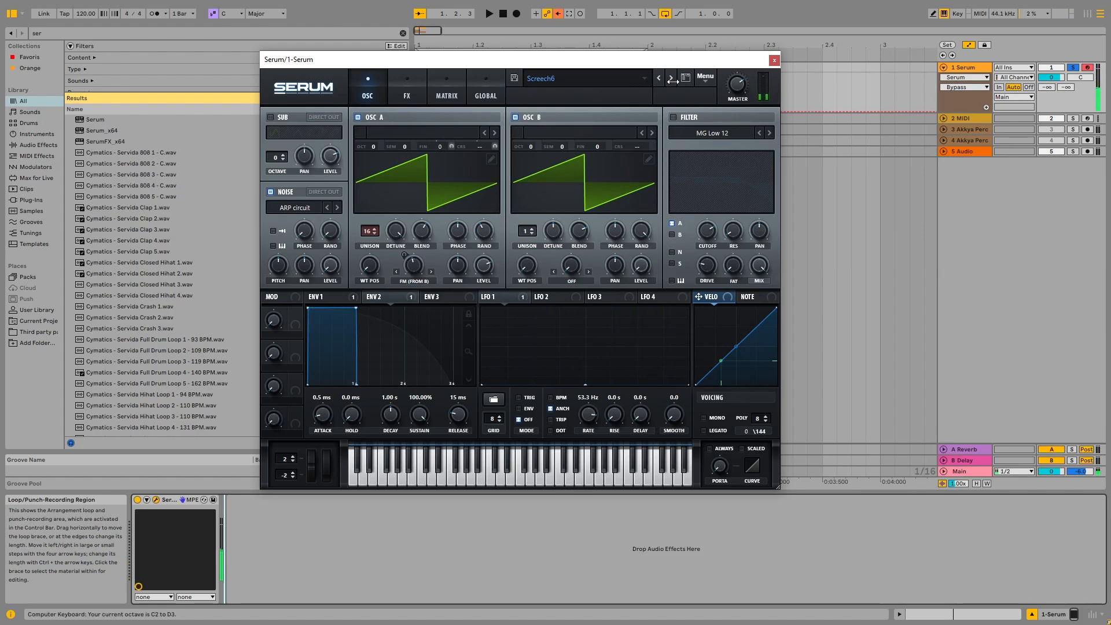
left_click(671, 78)
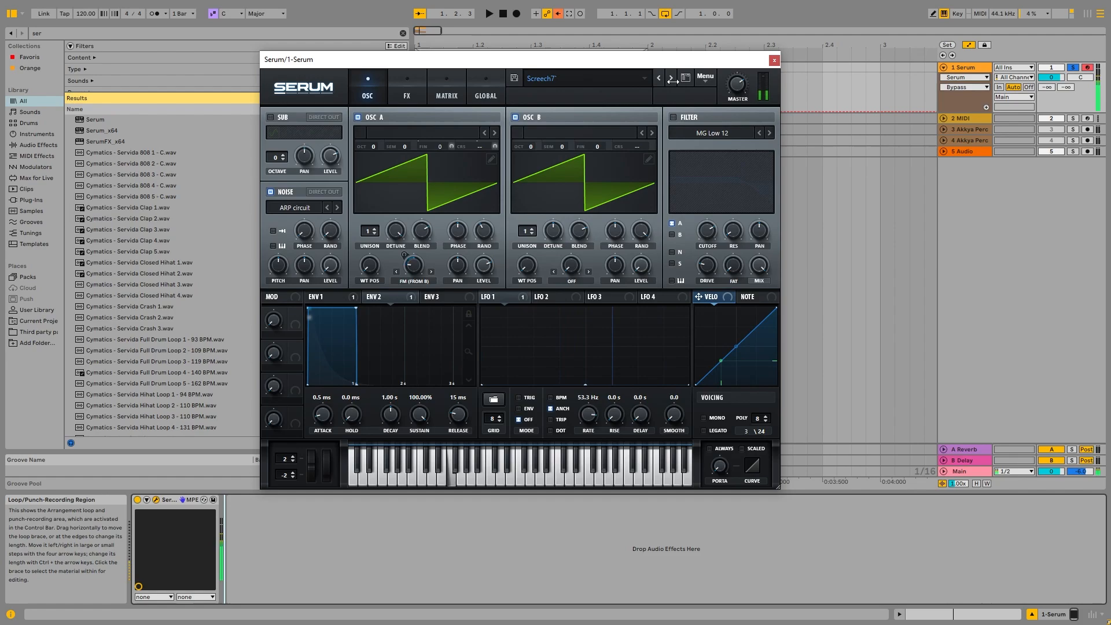
left_click(671, 78)
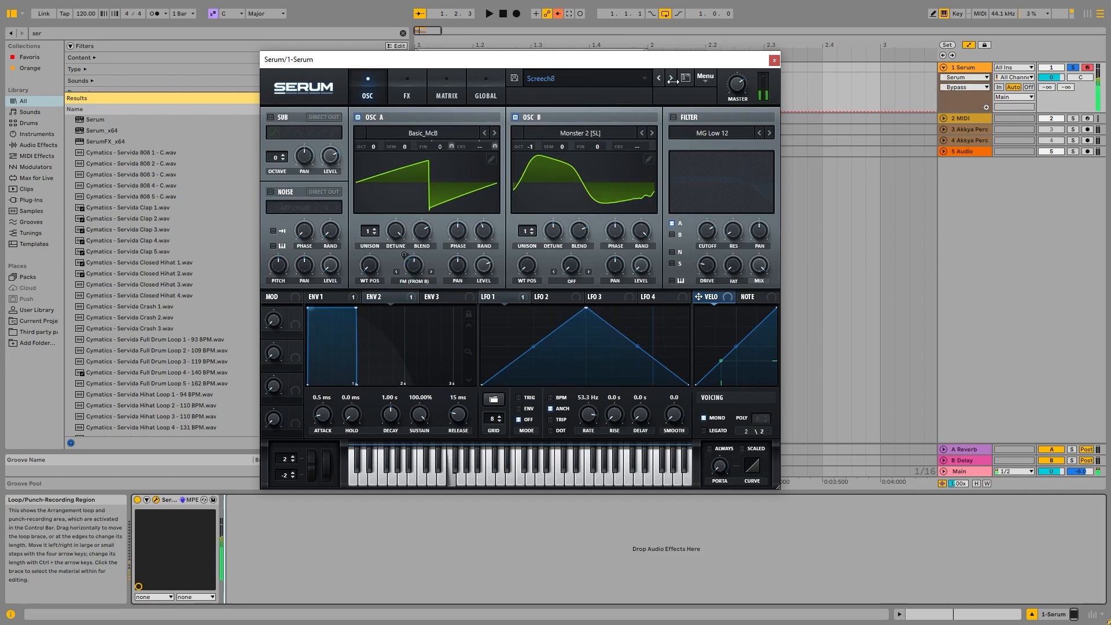
left_click(672, 80)
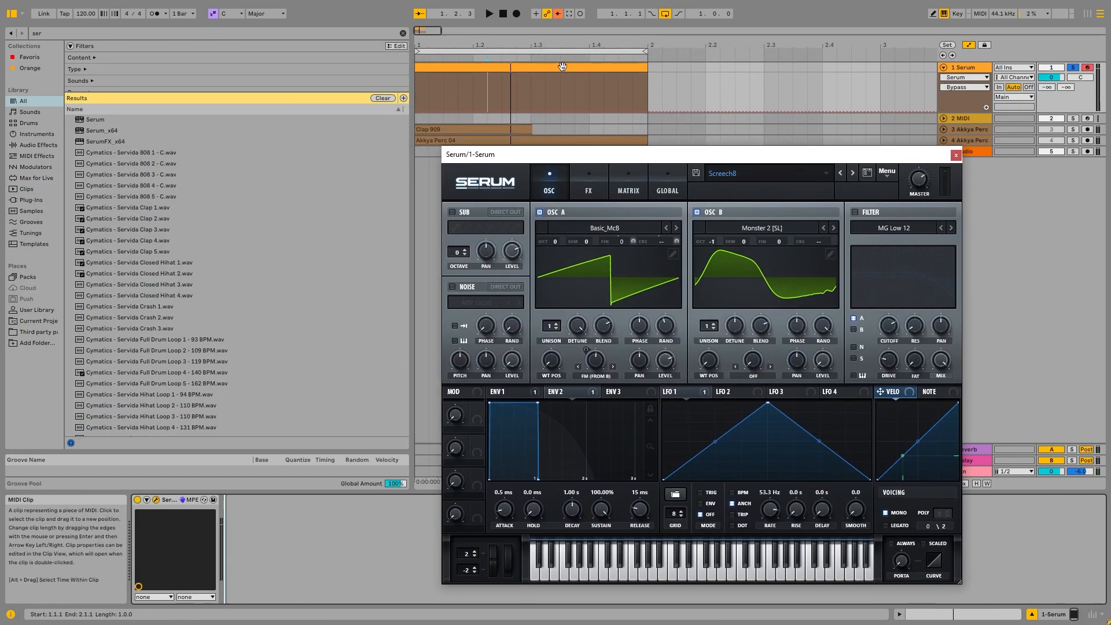
Open the Serum MIDI clip, draw a C3 note stretched across the whole bar, and play it.
double_click(579, 73)
left_click_drag(896, 154, 699, 75)
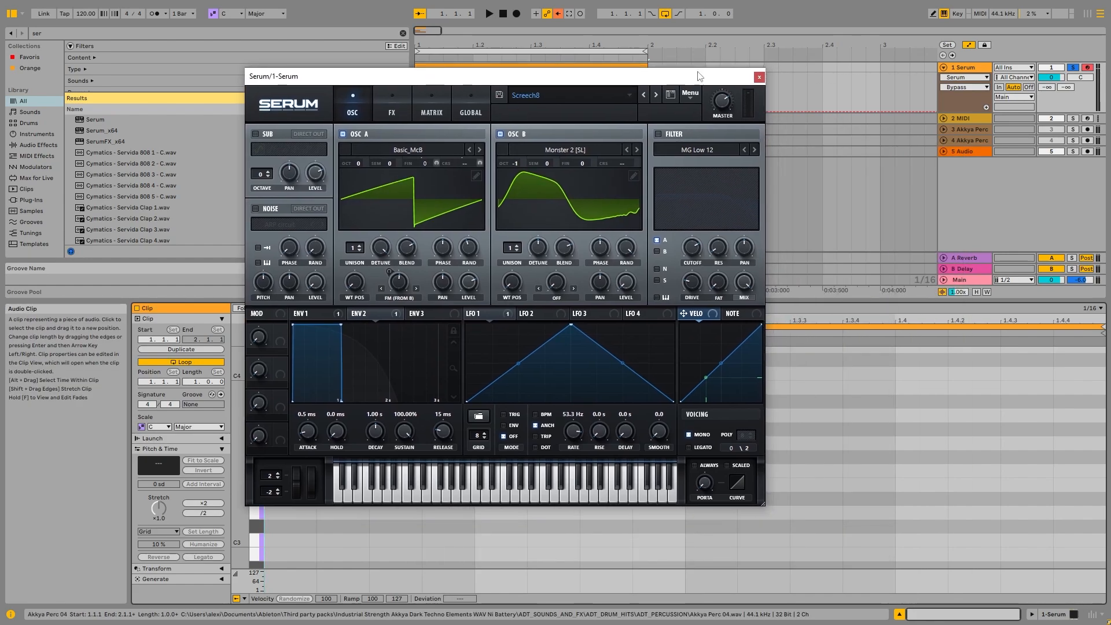
left_click(760, 78)
double_click(295, 540)
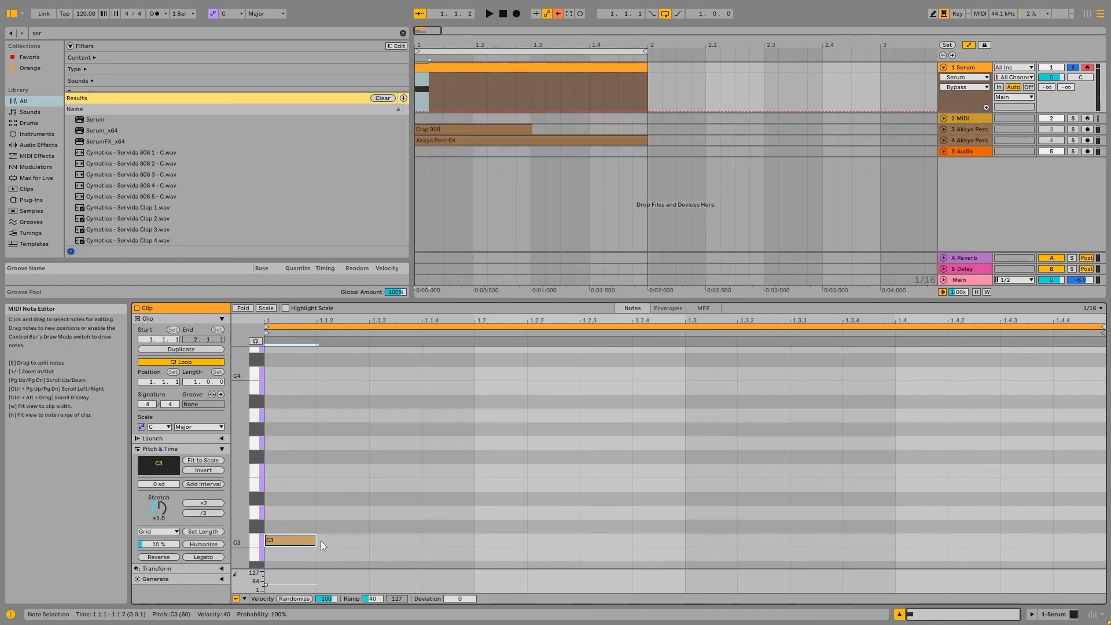
left_click_drag(315, 540, 1104, 540)
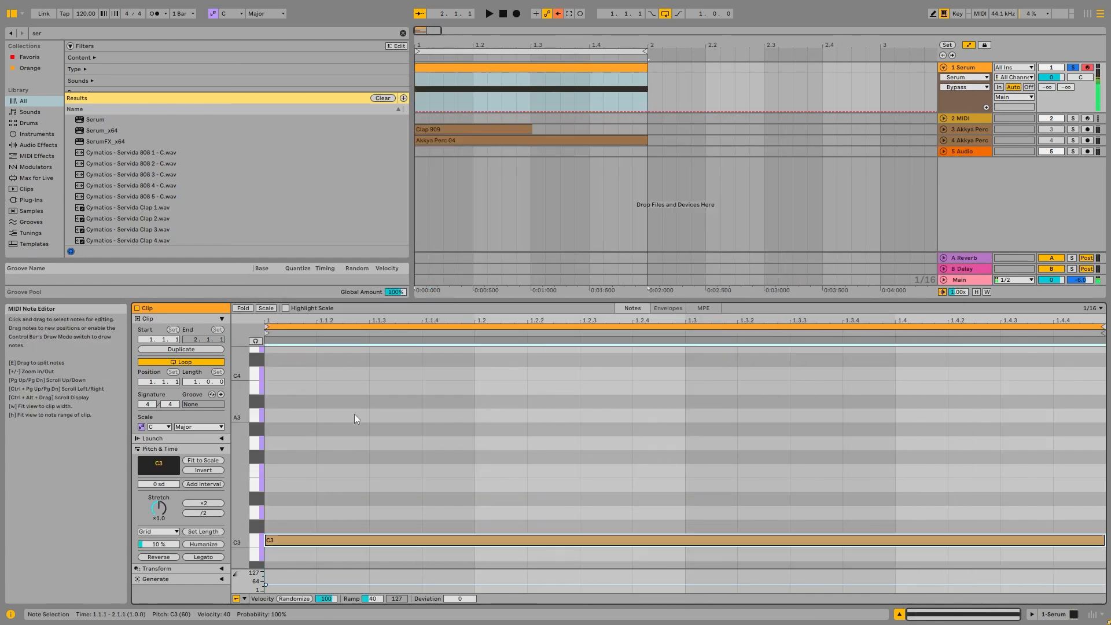
key("space")
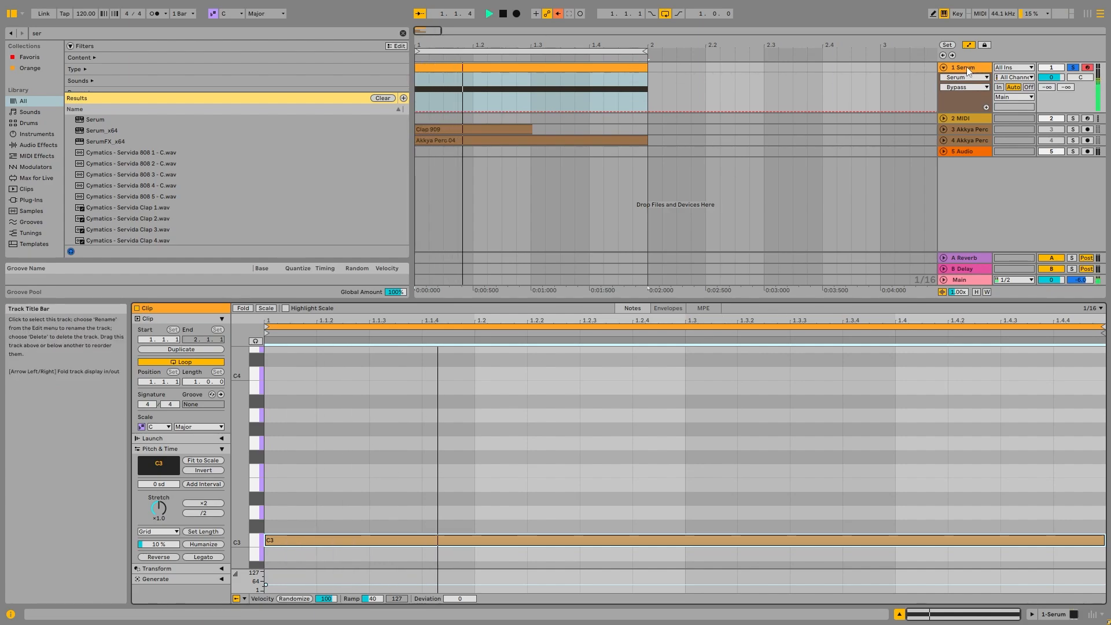
Draw a MIDI pitch bend envelope in the clip that slopes downward across the bar.
left_click(669, 307)
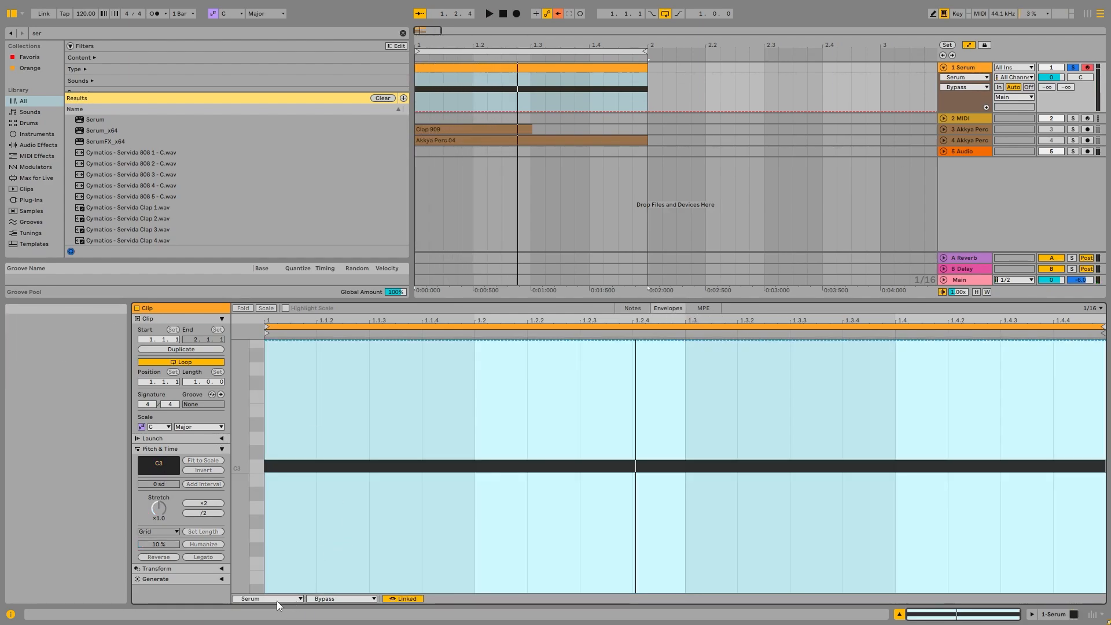
left_click(276, 599)
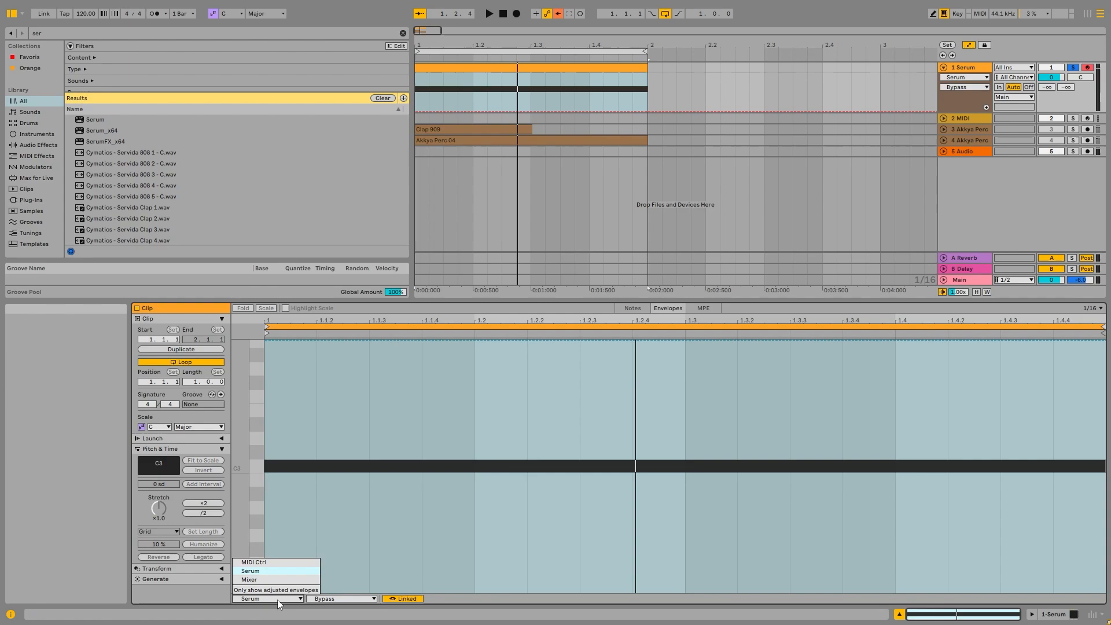
left_click(321, 600)
left_click(327, 600)
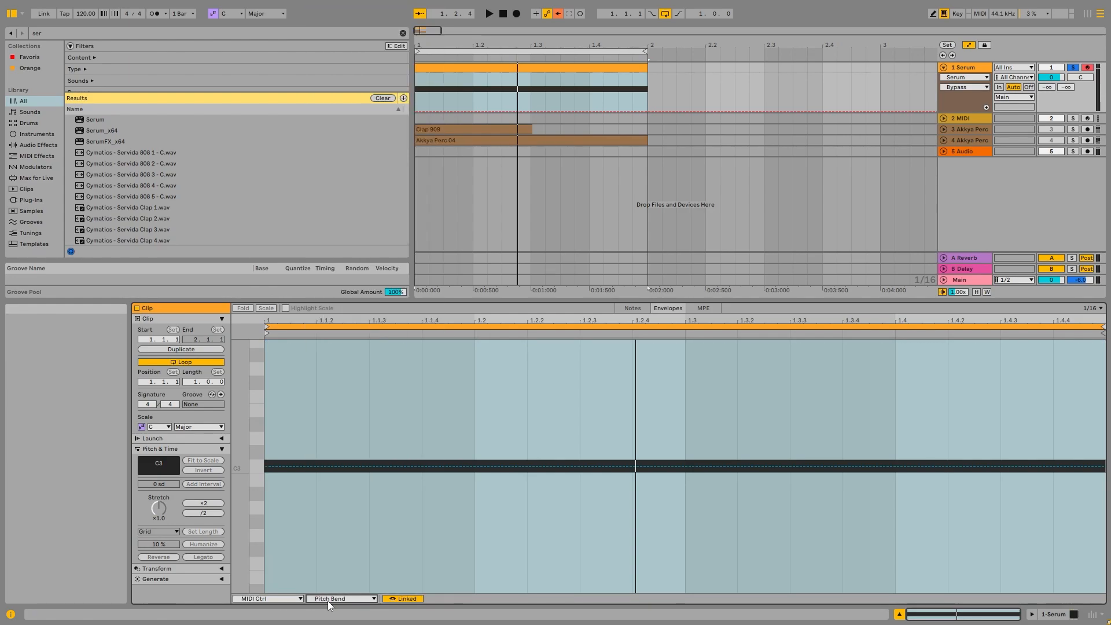
left_click(326, 465)
left_click_drag(615, 468, 1000, 340)
key("space")
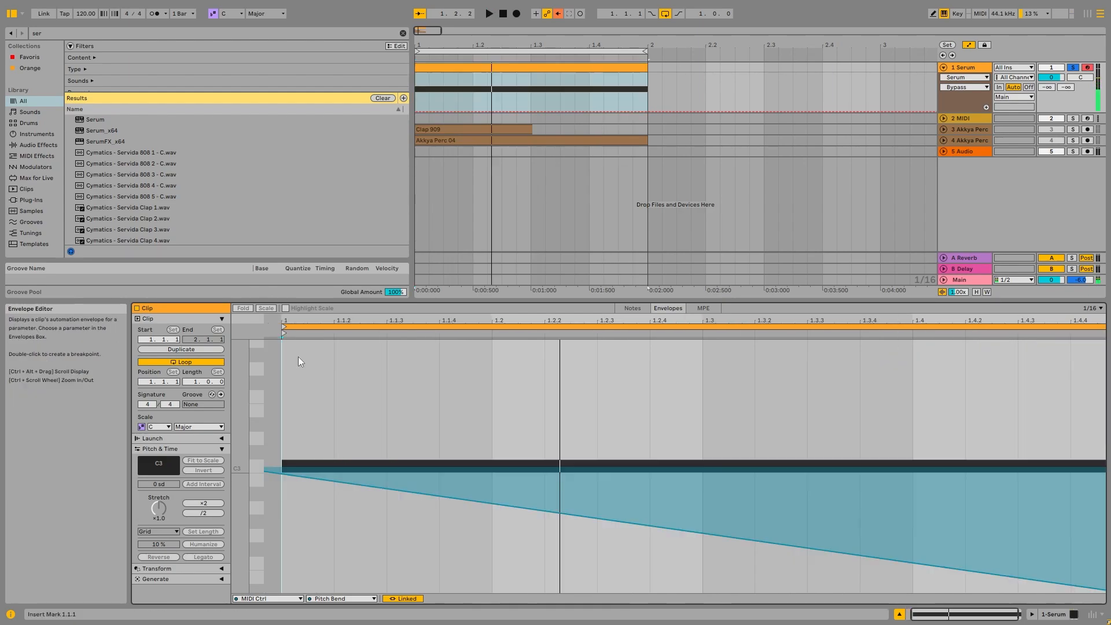
Return to the clip's notes, lower the held note to C1, and play it back.
left_click(632, 308)
key("space")
scroll(363, 528, "up", 1)
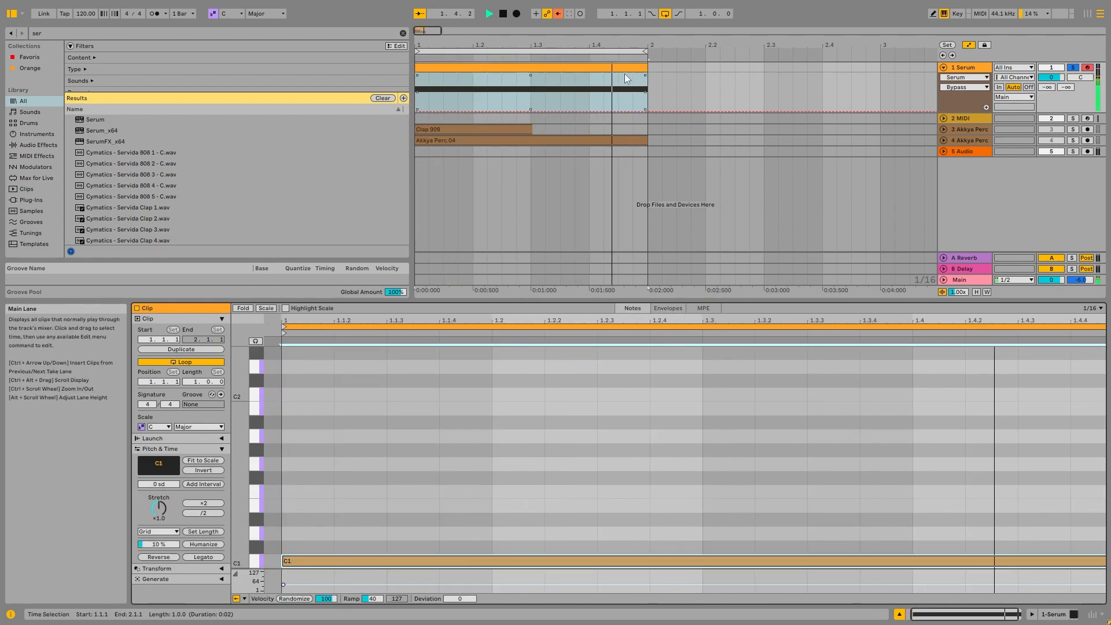
Search the browser for arp, add an Arpeggiator to the Serum track, and set its rate to 1/24.
left_click(606, 66)
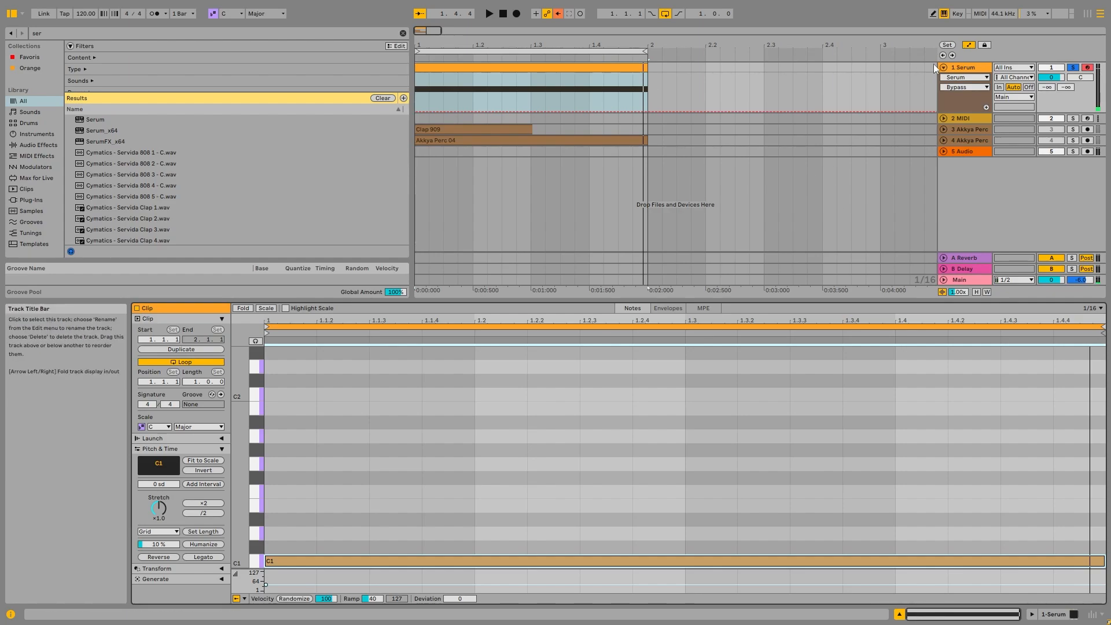
key("shift+Tab")
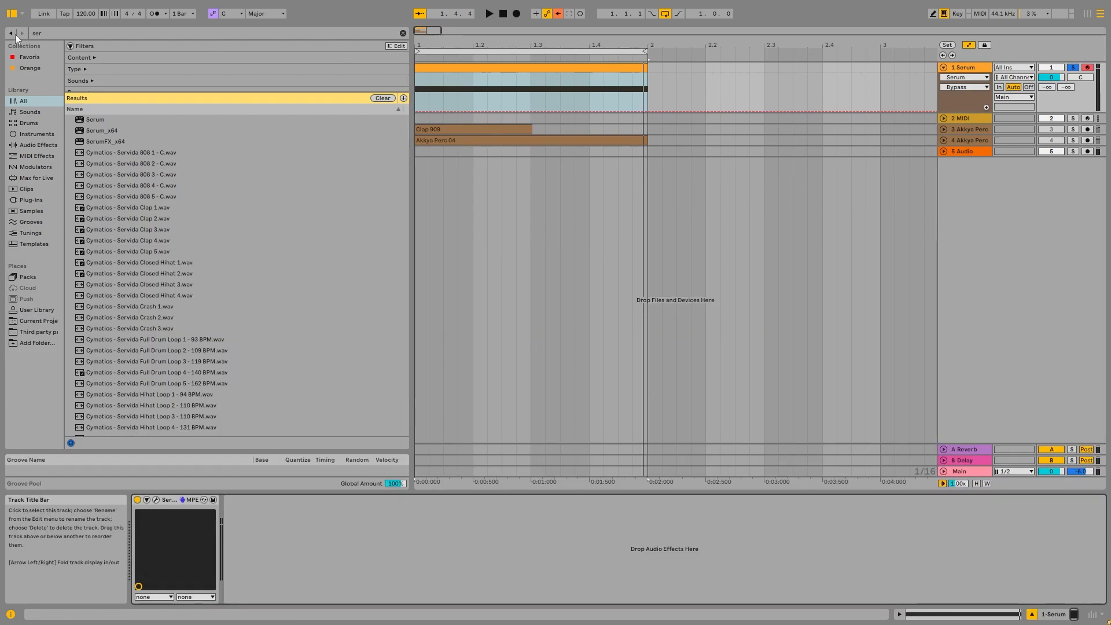
left_click(74, 33)
type("arp")
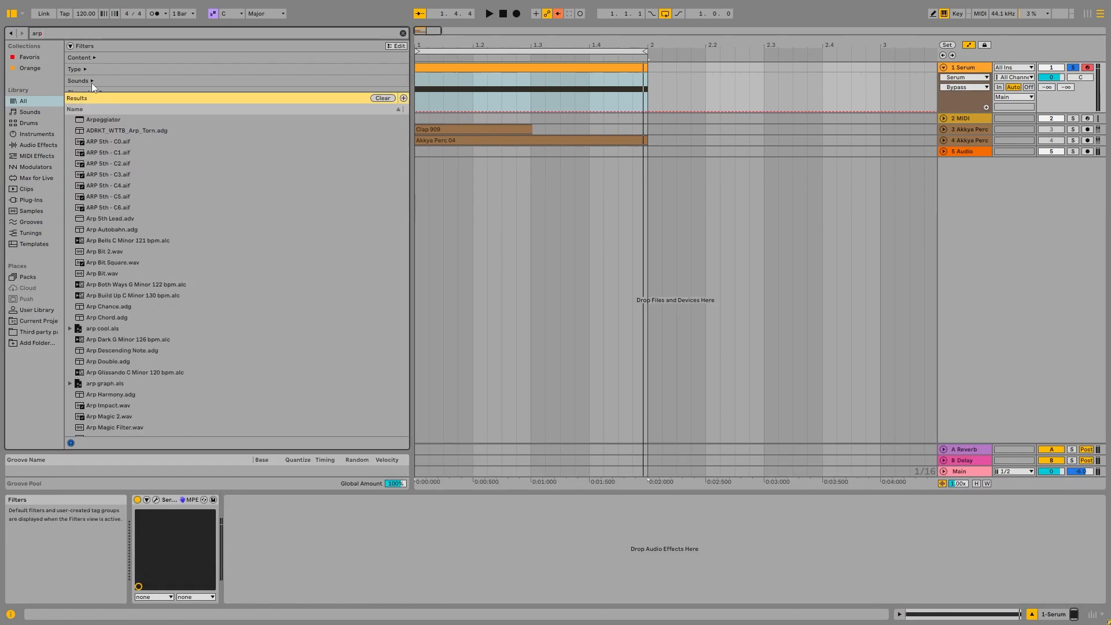
double_click(119, 120)
left_click_drag(164, 583, 164, 579)
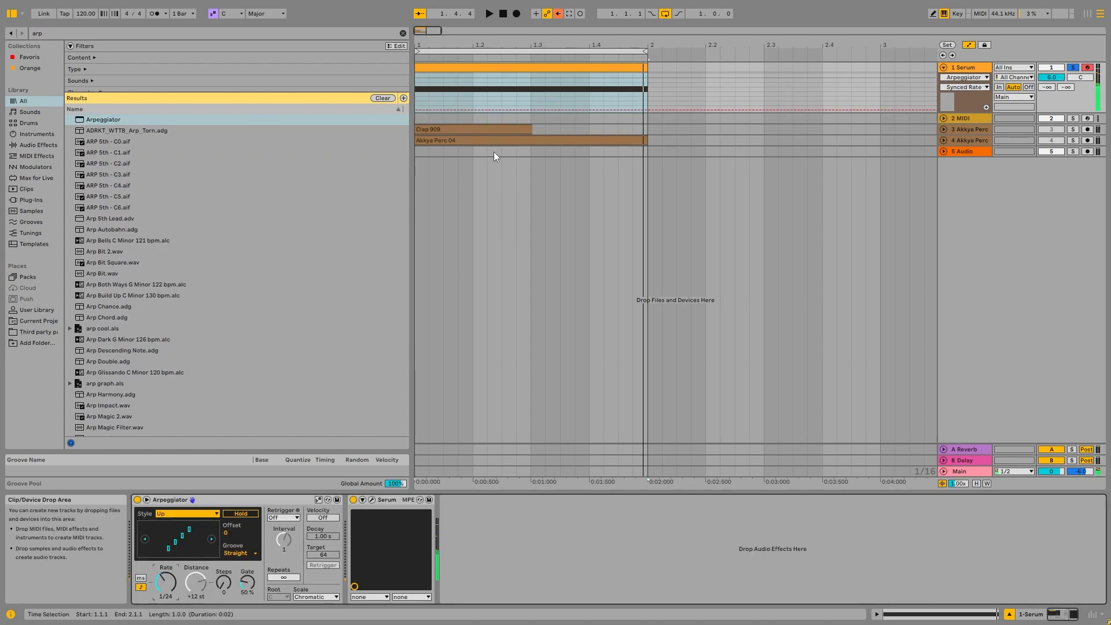
Switch Serum back to the Screech7 preset and set the Arpeggiator rate to 1/16.
left_click(488, 65)
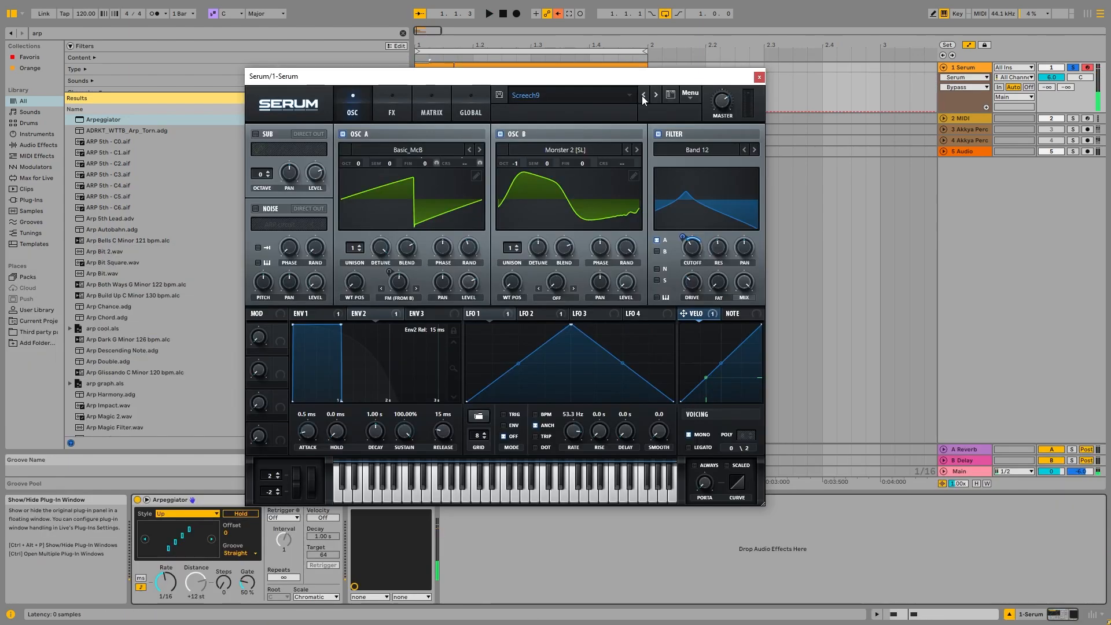
left_click(643, 96)
left_click(642, 95)
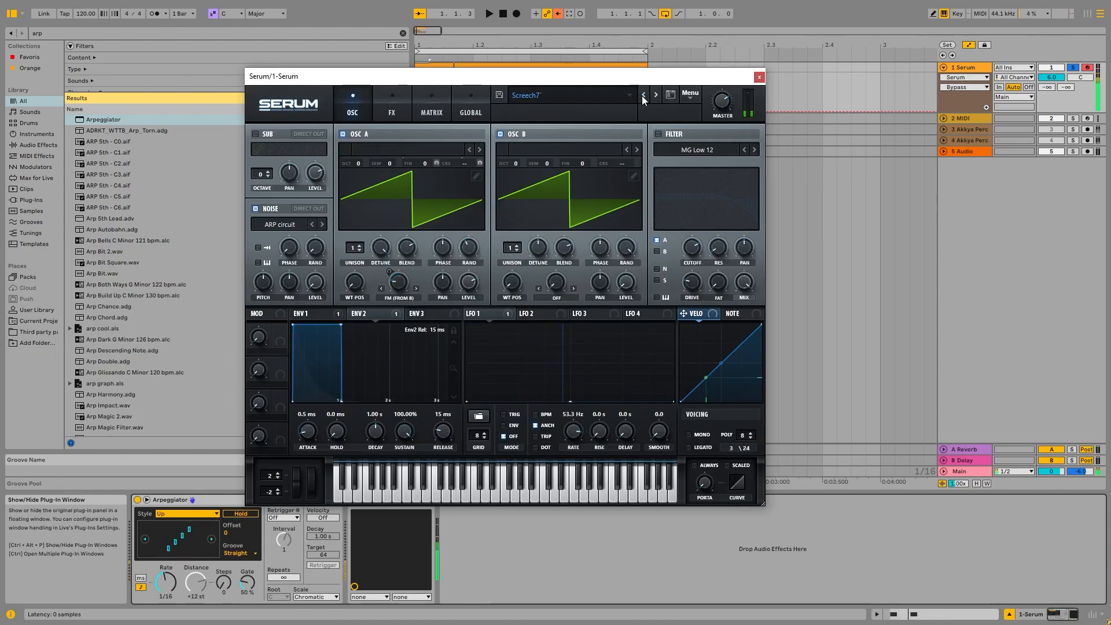
key("x")
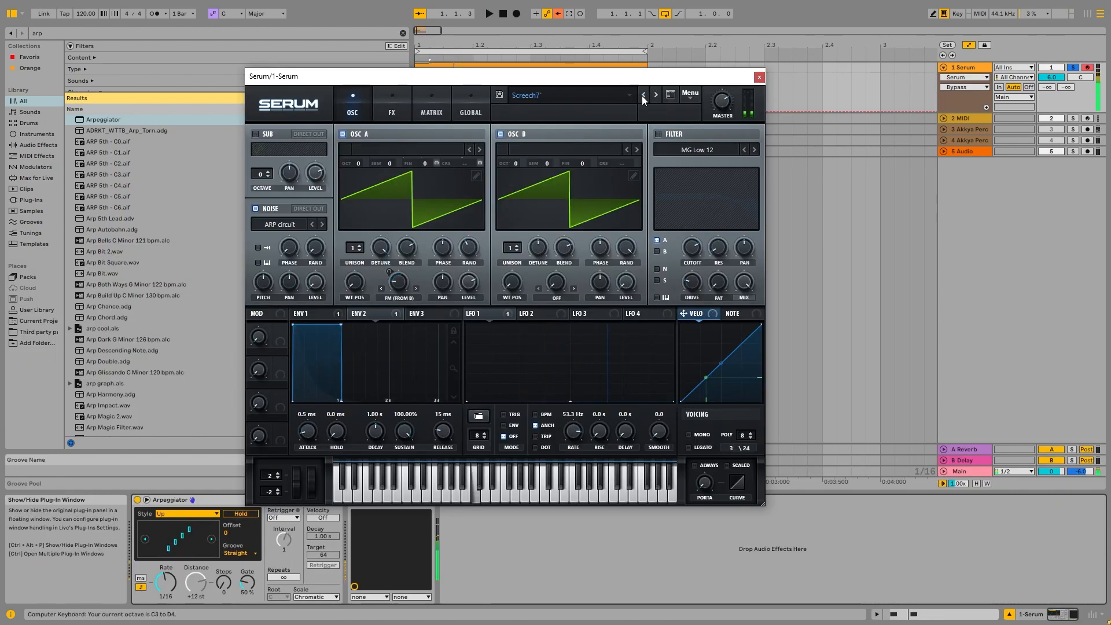
key("z")
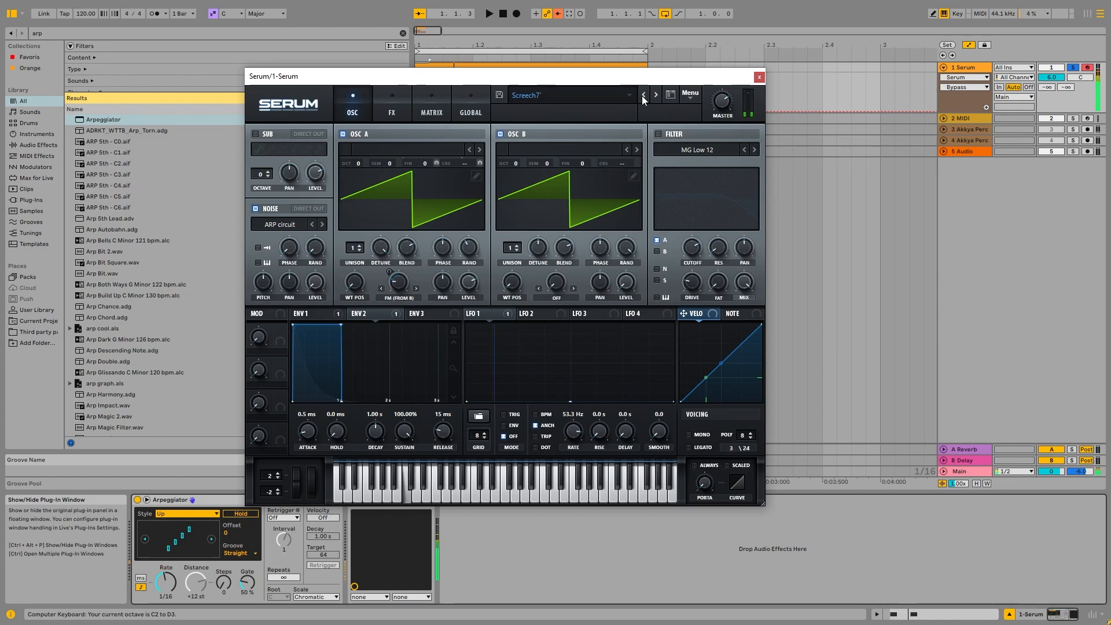
left_click(166, 582)
left_click(760, 77)
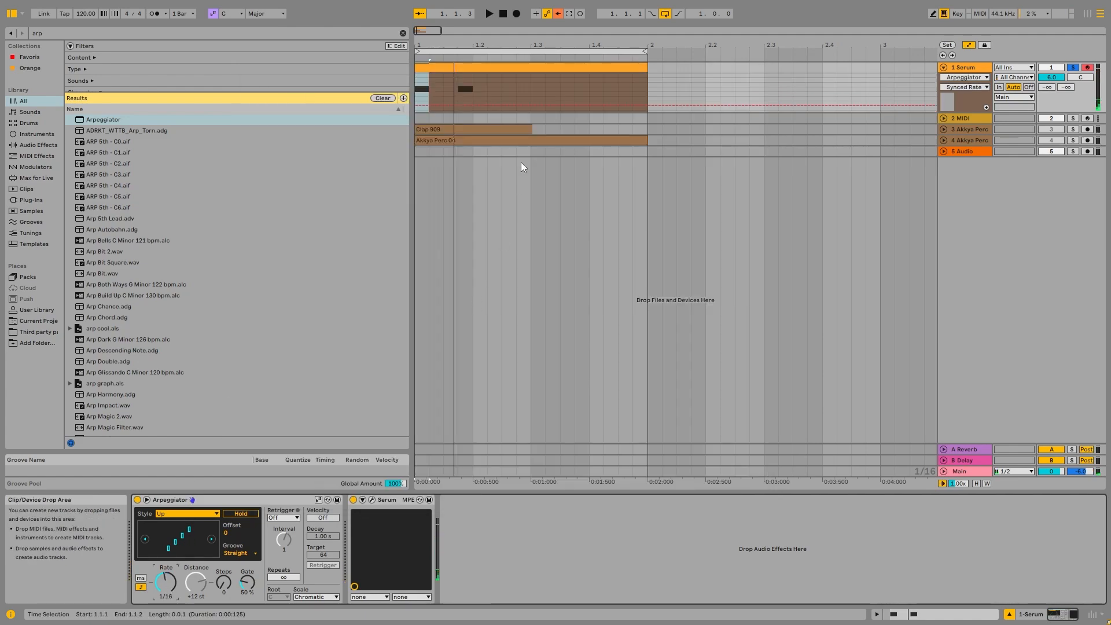
Lengthen the first C3 note in the clip, then undo the last three edits.
double_click(519, 89)
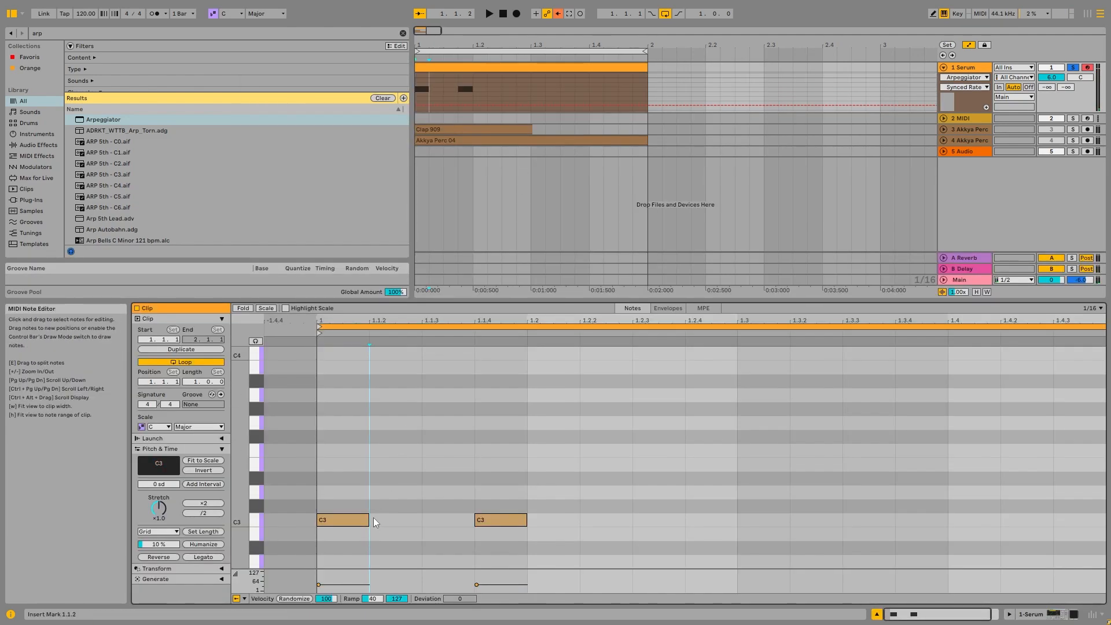
left_click_drag(380, 519, 489, 511)
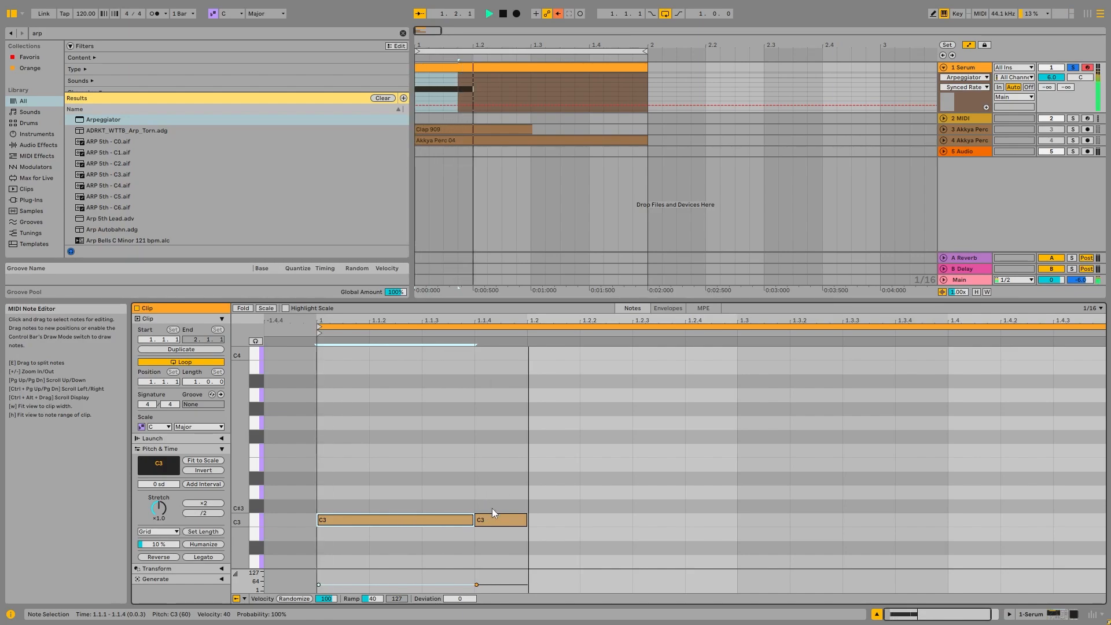
key("ctrl+z")
key("ctrl+z")
key("ctrl+z")
key("ctrl+z")
key("ctrl+z")
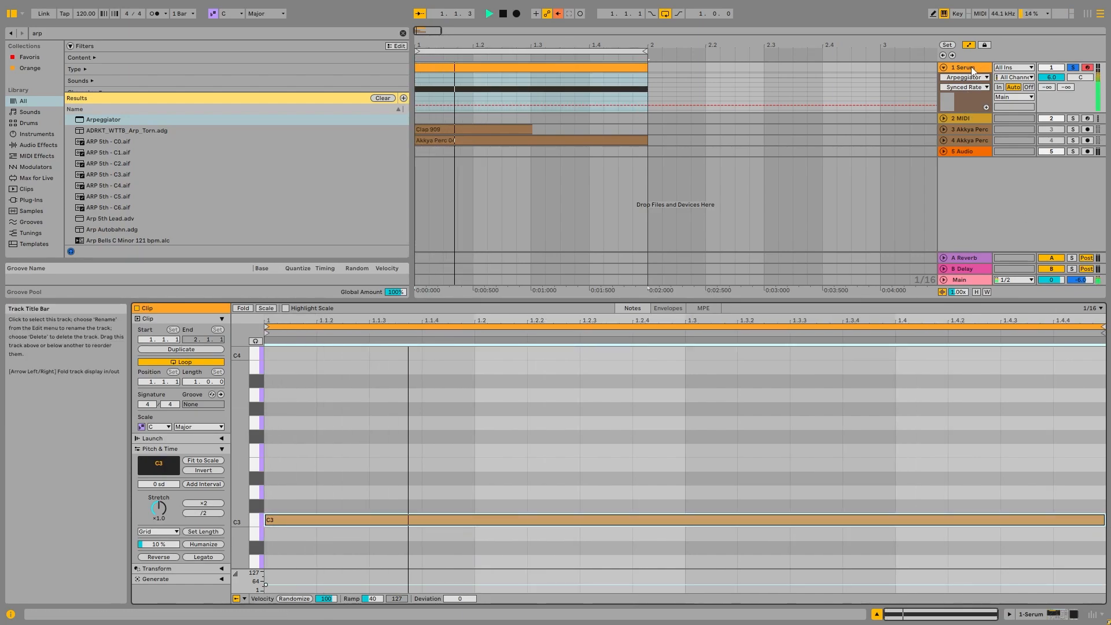
Select the Serum track and duplicate it.
left_click(973, 70)
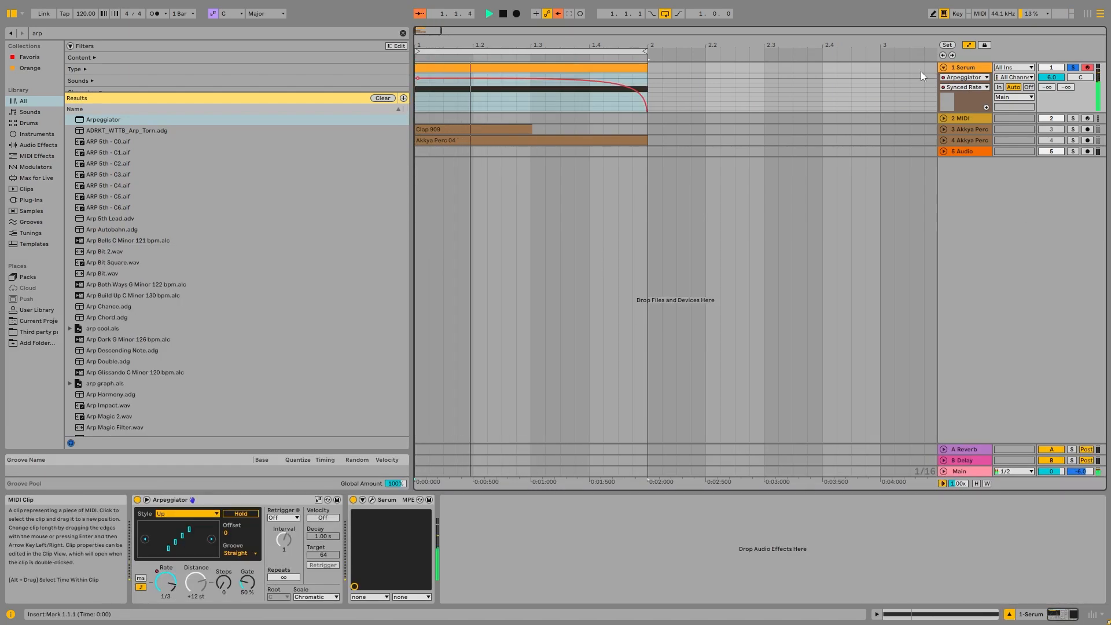
left_click(966, 69)
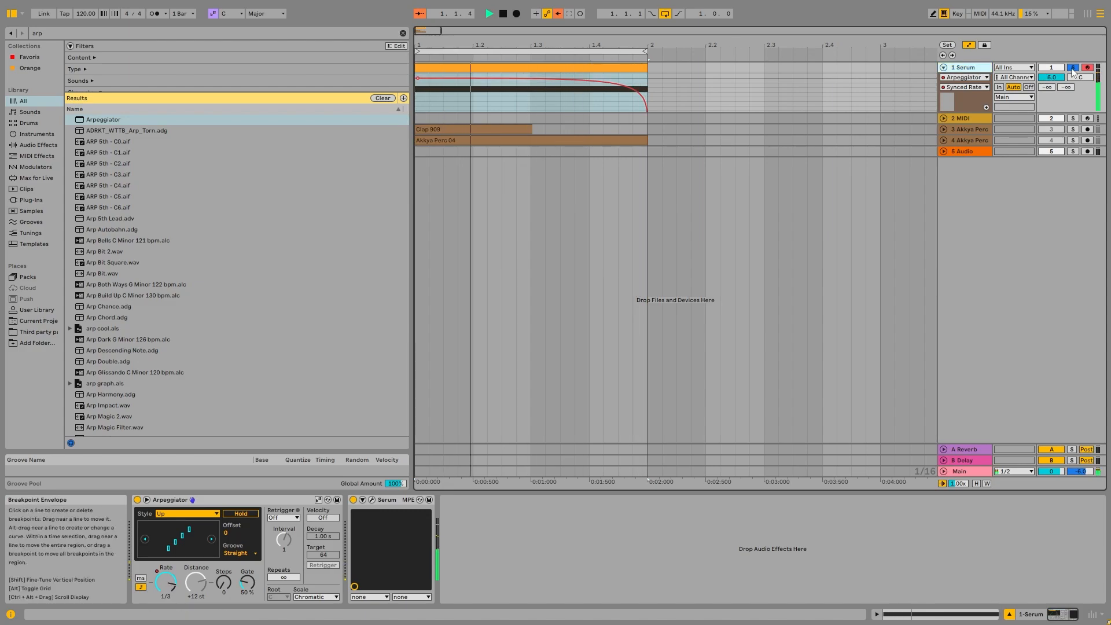
key("ctrl+d")
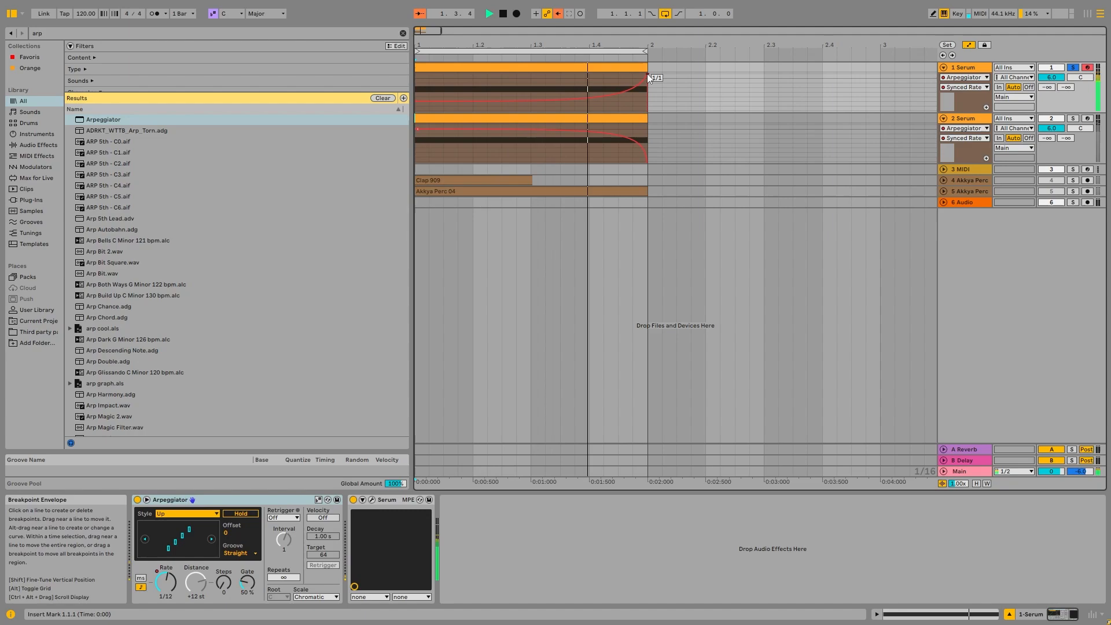
left_click_drag(647, 75, 630, 111)
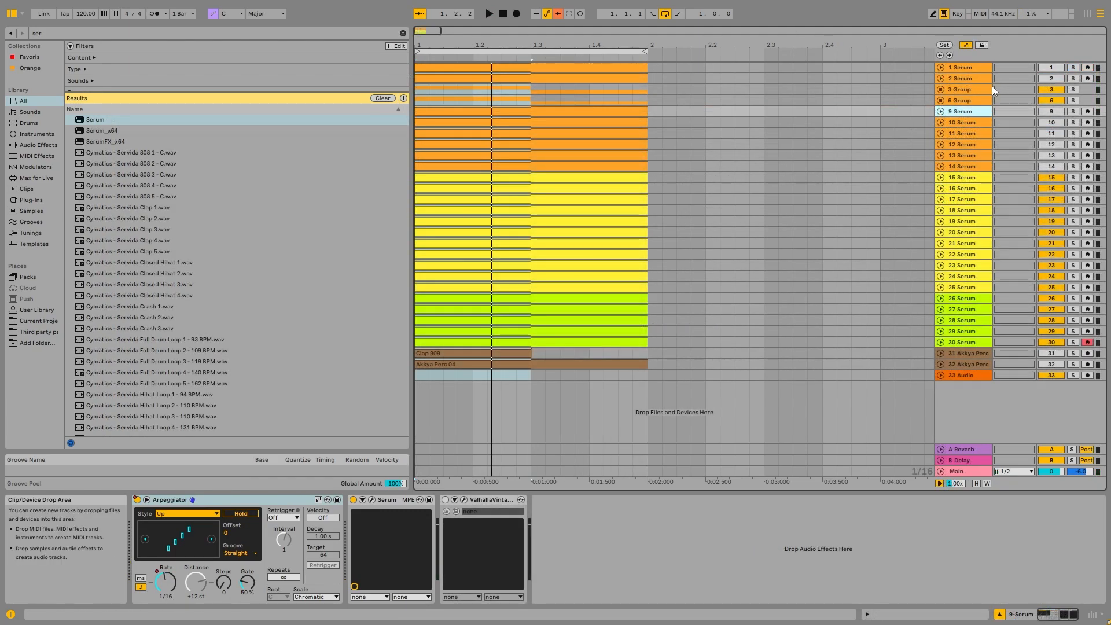
Unfold the first Serum track, open its clip and display the clip's MIDI Ctrl pitch bend envelope.
left_click(979, 77)
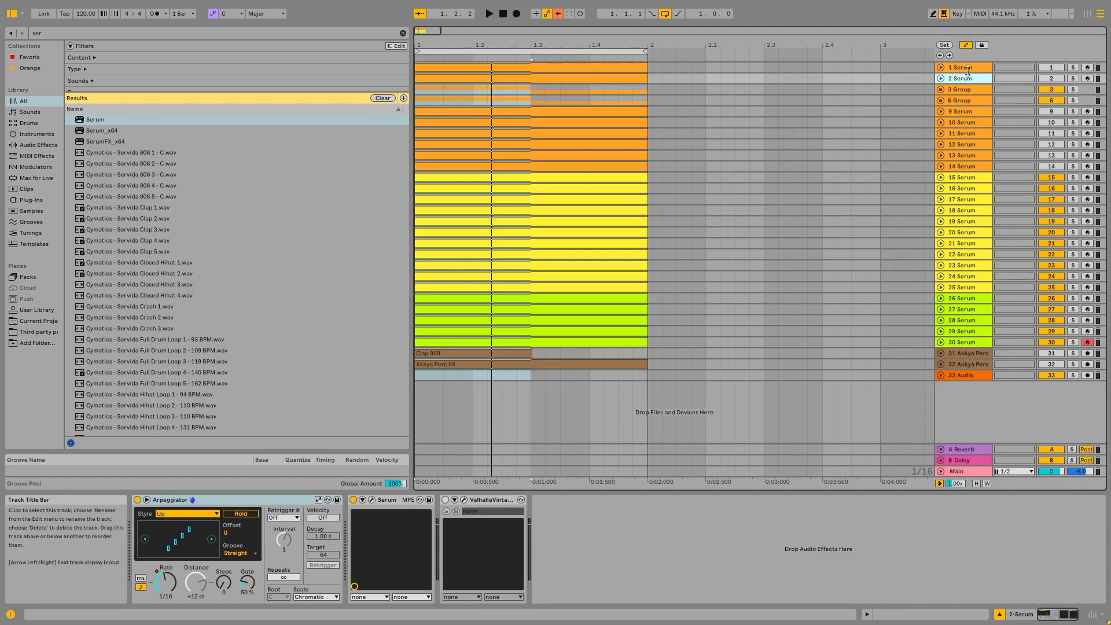
left_click(967, 70)
left_click(941, 67)
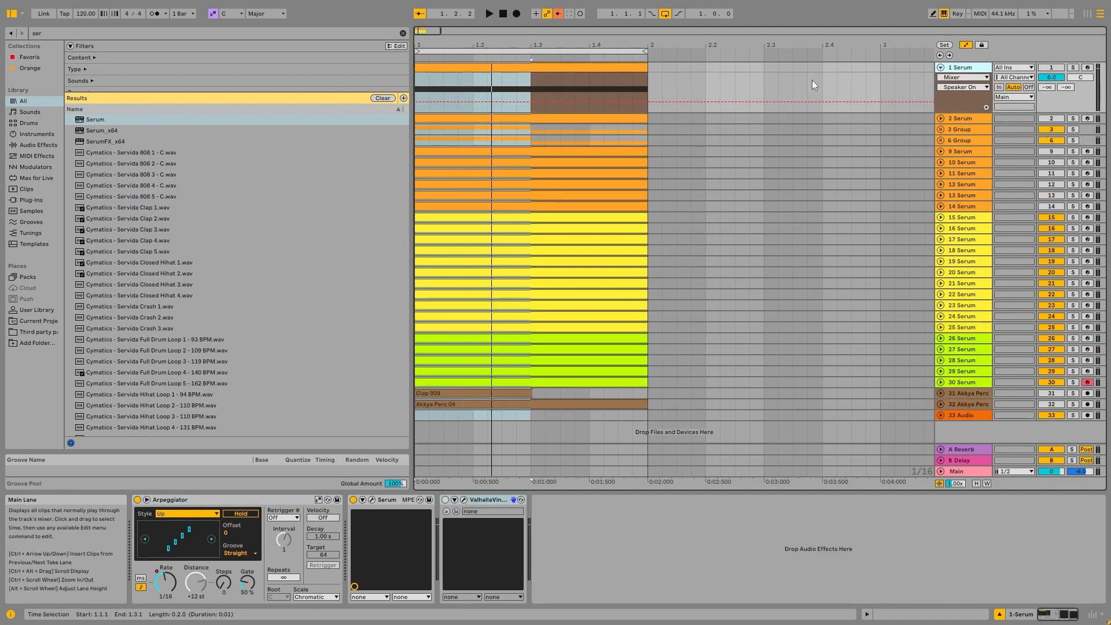
double_click(542, 68)
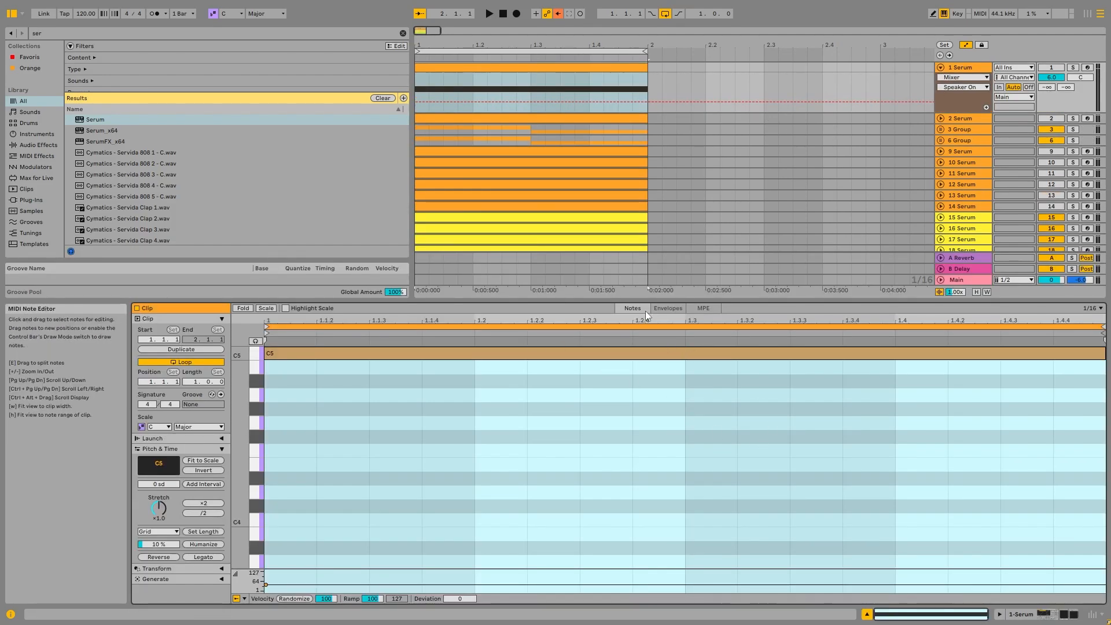
left_click(661, 307)
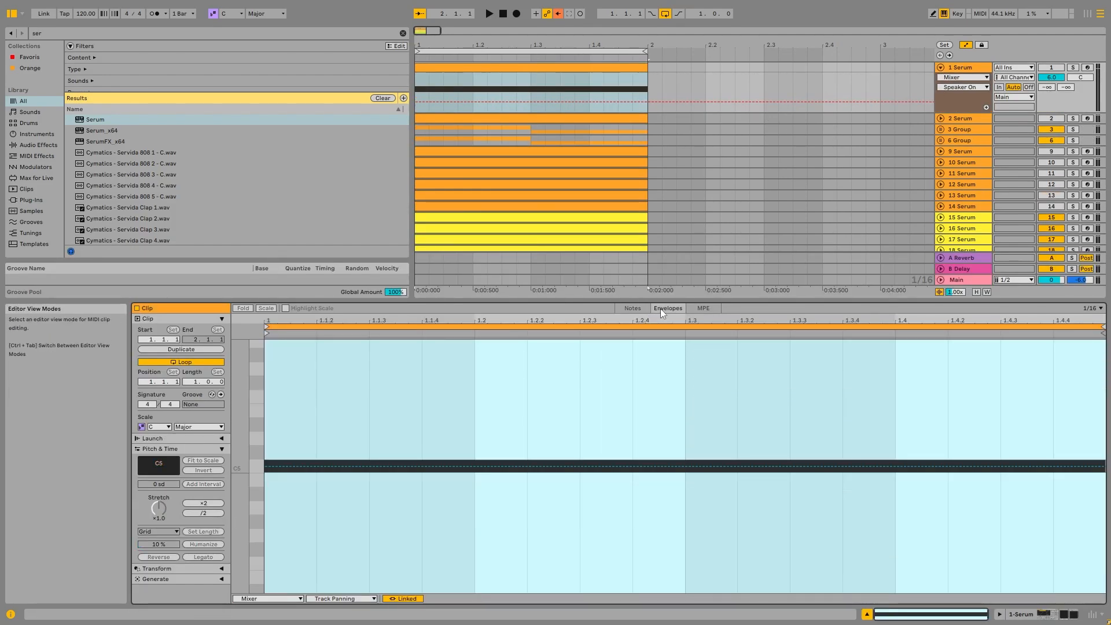
left_click(269, 599)
left_click(254, 545)
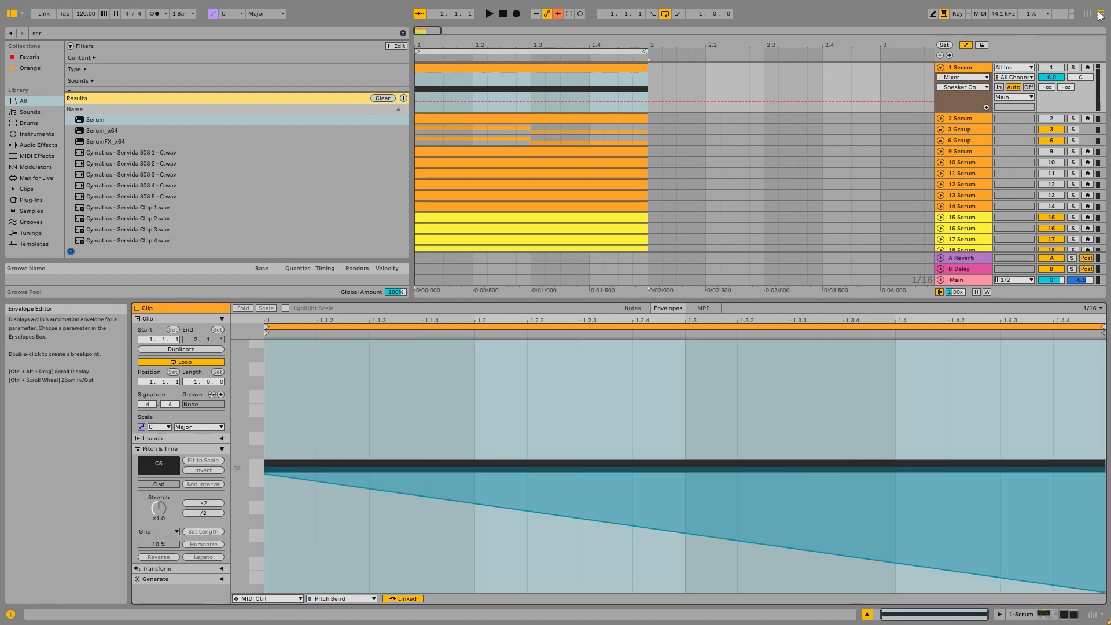
Solo the first Serum track, play it, and toggle its Arpeggiator off and back on to compare.
left_click(1073, 68)
key("space")
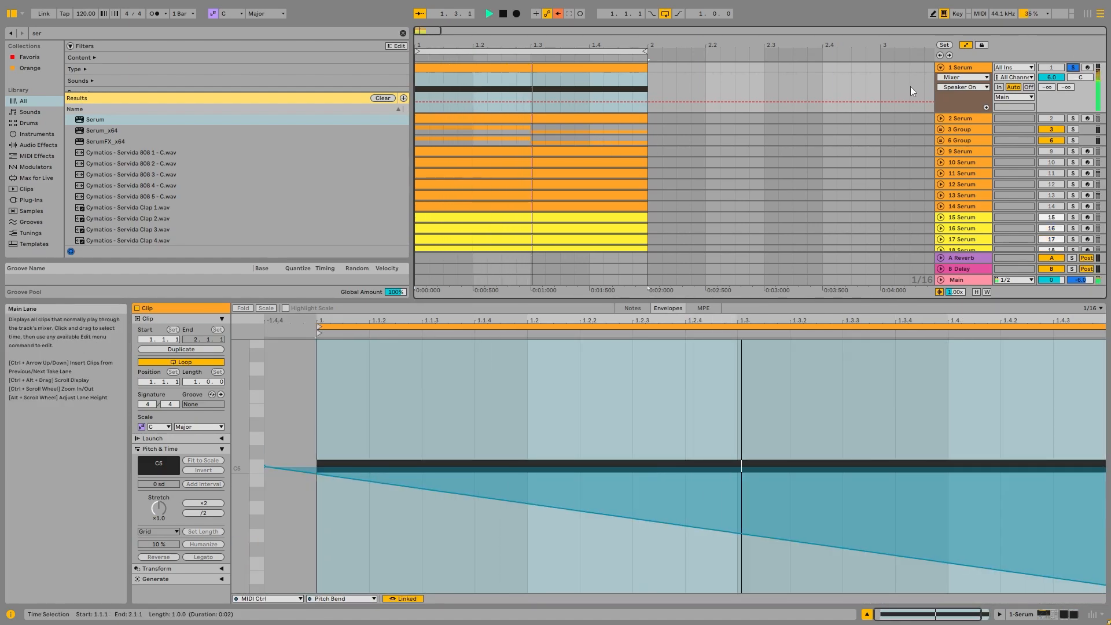
left_click(974, 67)
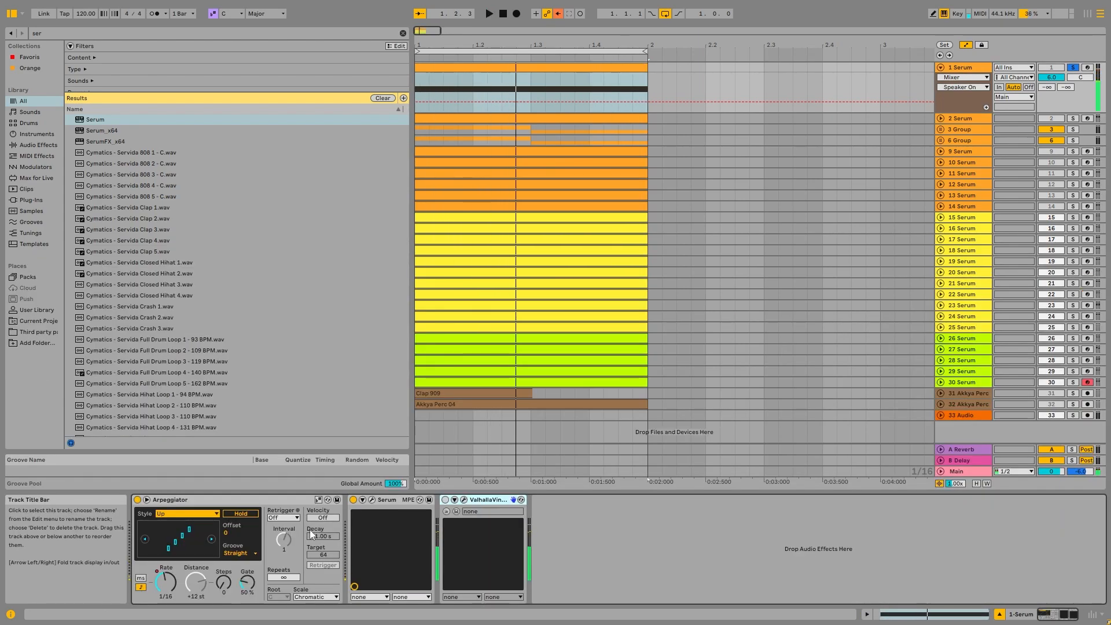
left_click(137, 500)
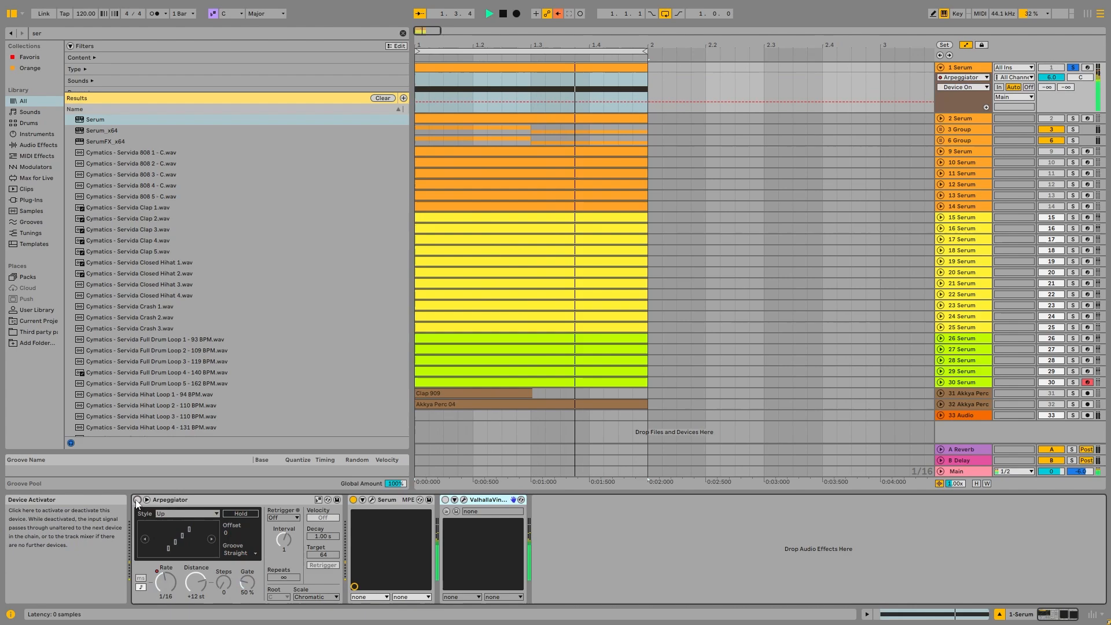
left_click(138, 500)
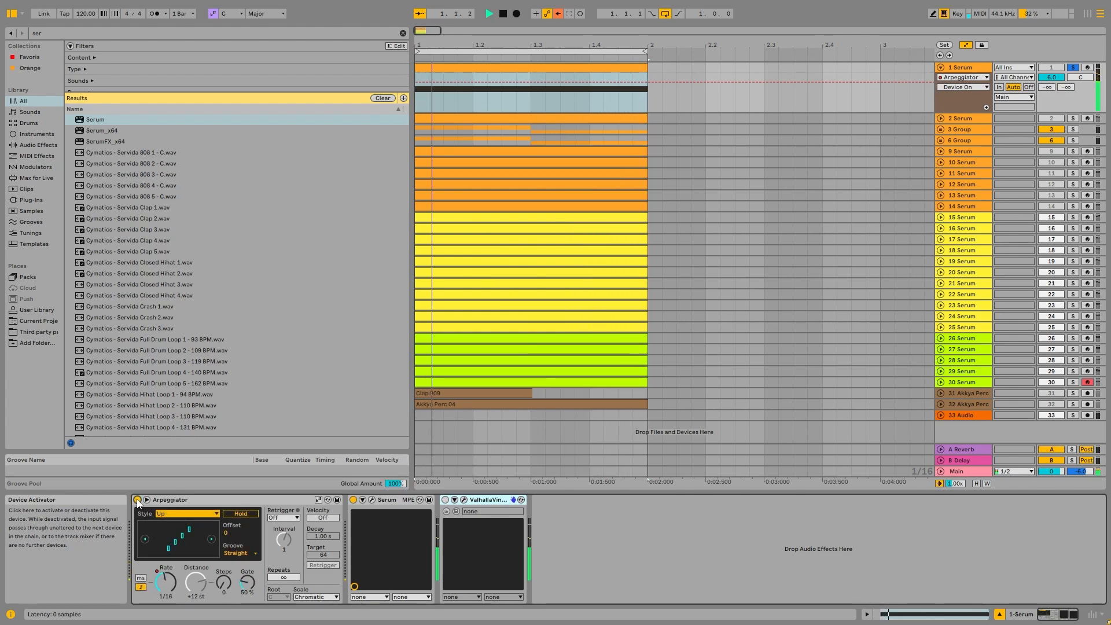
Show the Arpeggiator rate automation on the first Serum track and play the clip back.
right_click(166, 580)
left_click(213, 482)
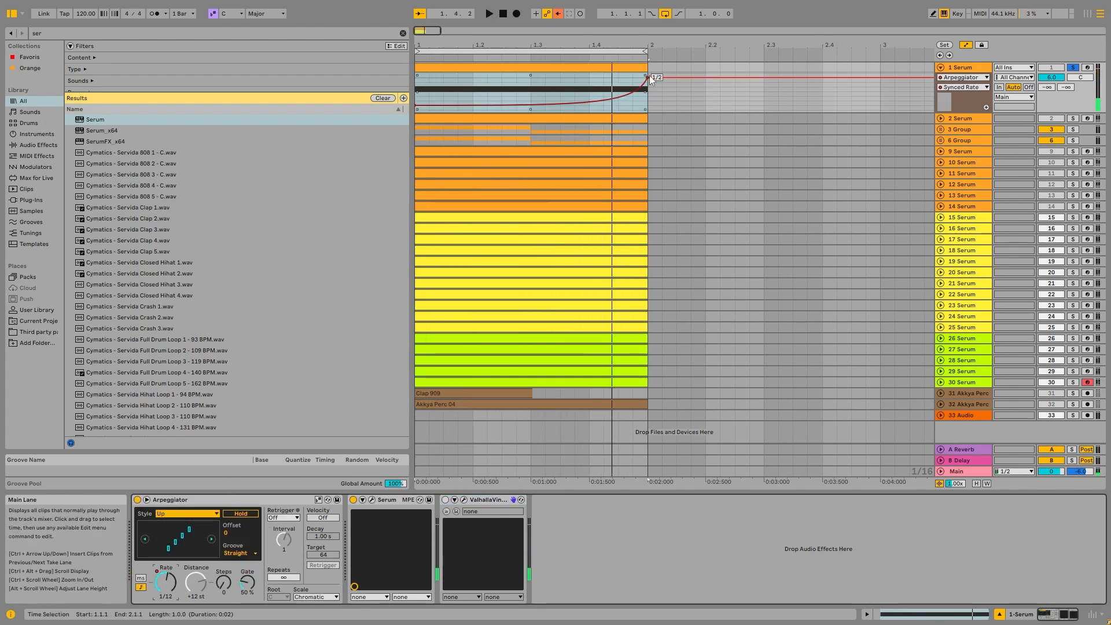
key("space")
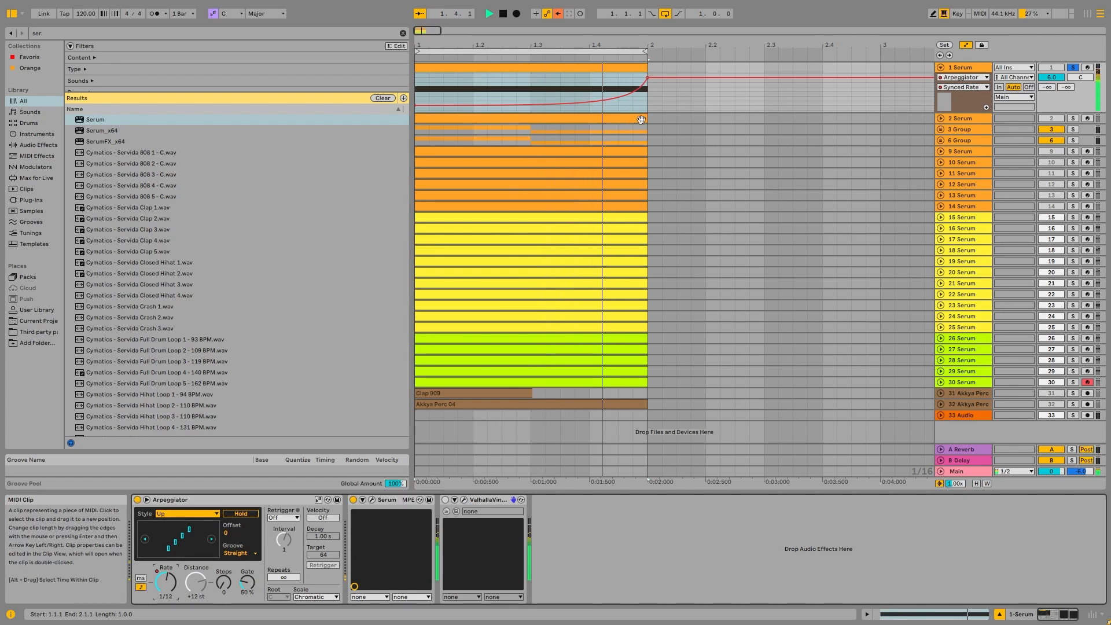
key("space")
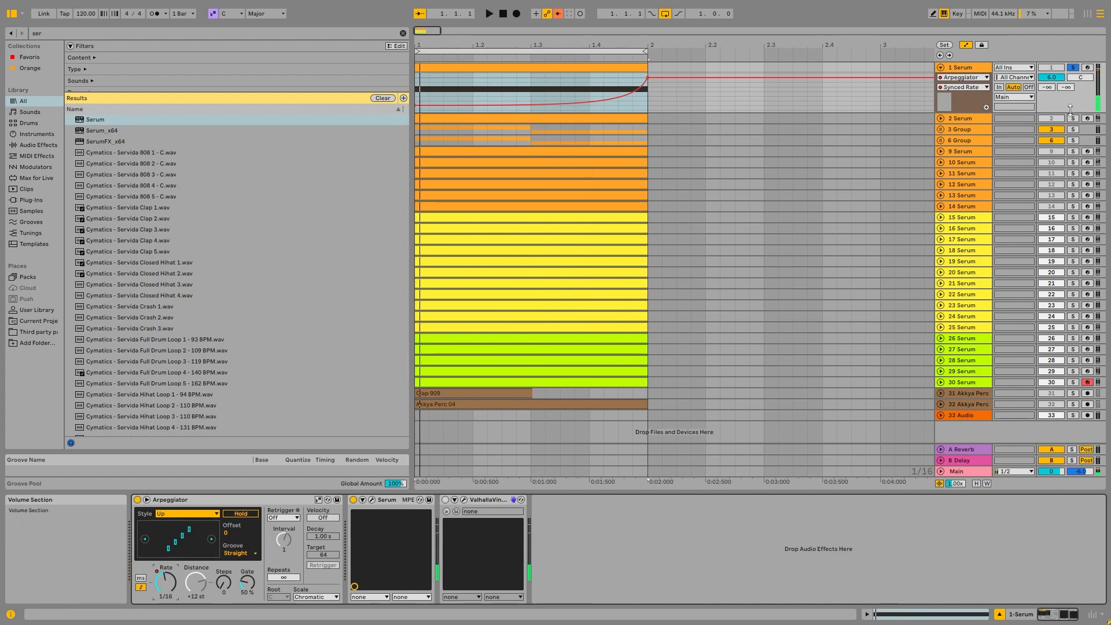
Unfold the second Serum track, open its clip and display its MIDI Ctrl envelopes.
left_click(941, 118)
double_click(559, 120)
key("space")
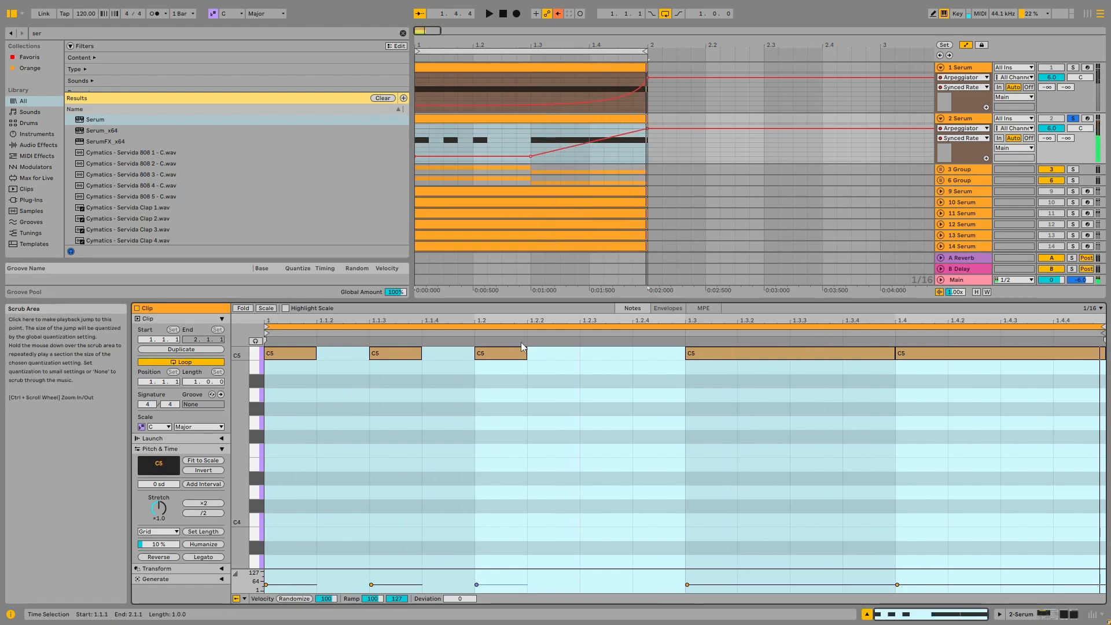
left_click(669, 308)
left_click(296, 600)
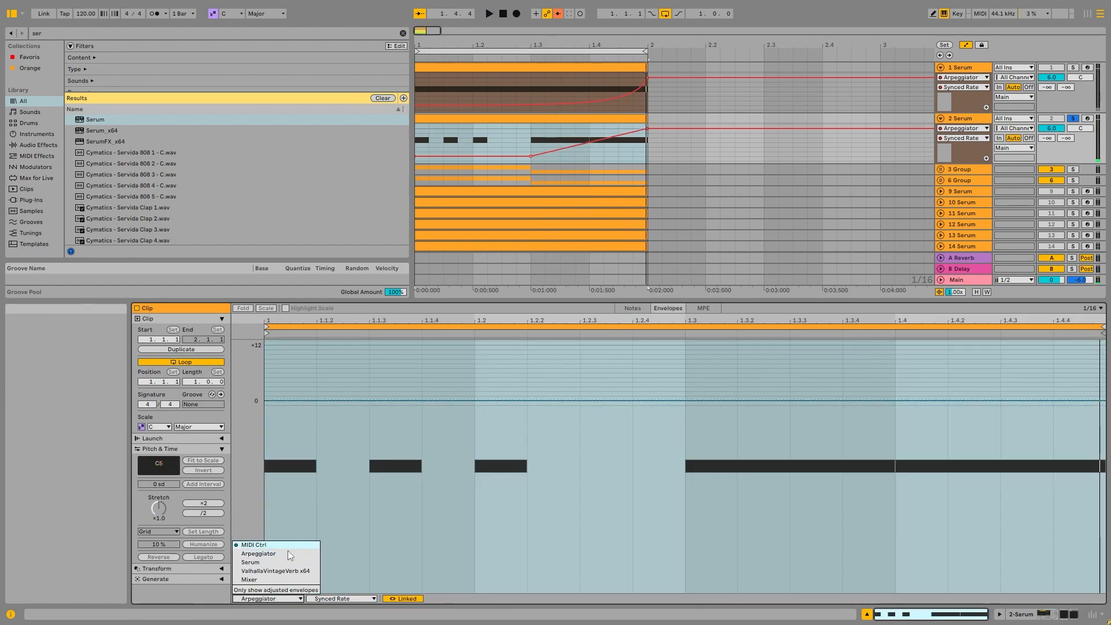
left_click(287, 546)
Solo and unfold group 3, then open the clip on track 5 and play it.
left_click(1073, 170)
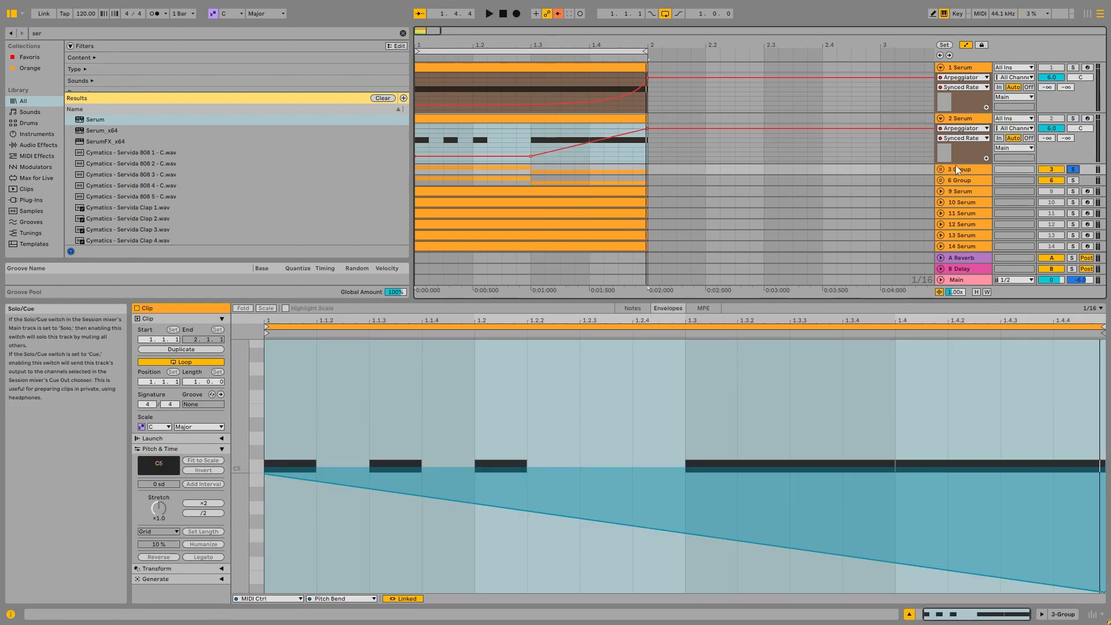
left_click(941, 170)
double_click(960, 169)
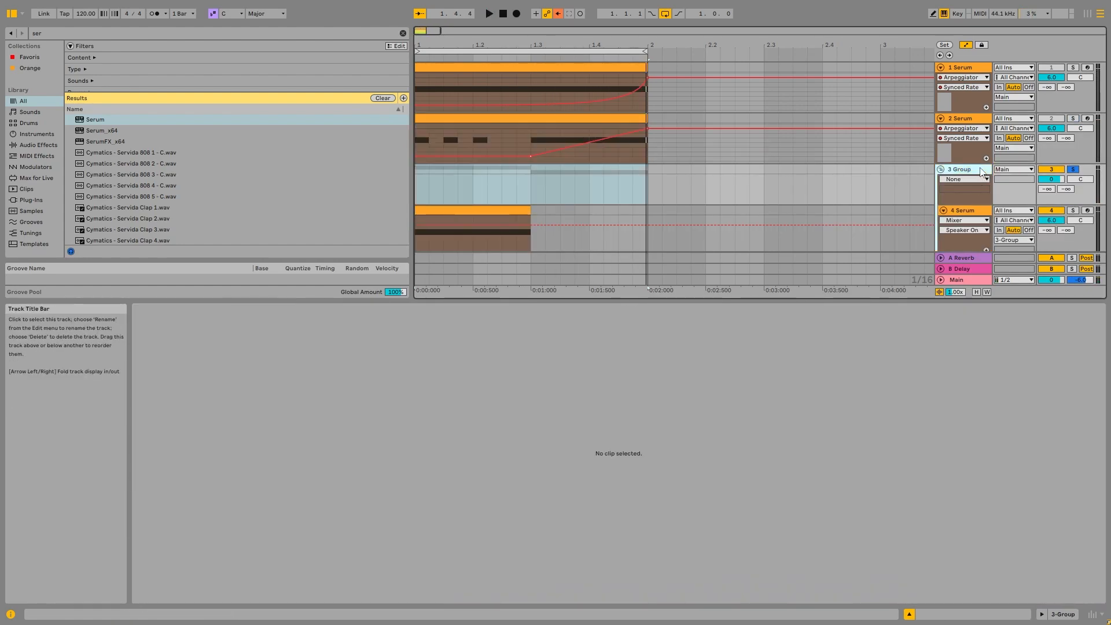
left_click(444, 224)
key("space")
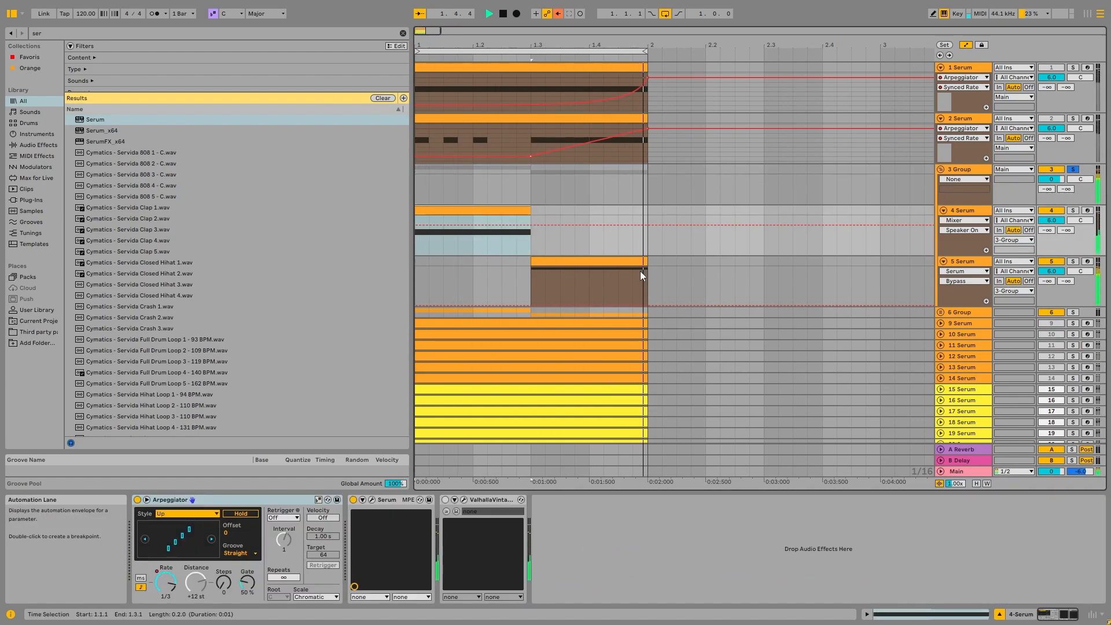
double_click(620, 272)
key("space")
Transpose the note in track 5's clip down two octaves to C3 and play it.
left_click(563, 353)
key("shift+Down")
key("shift+Down")
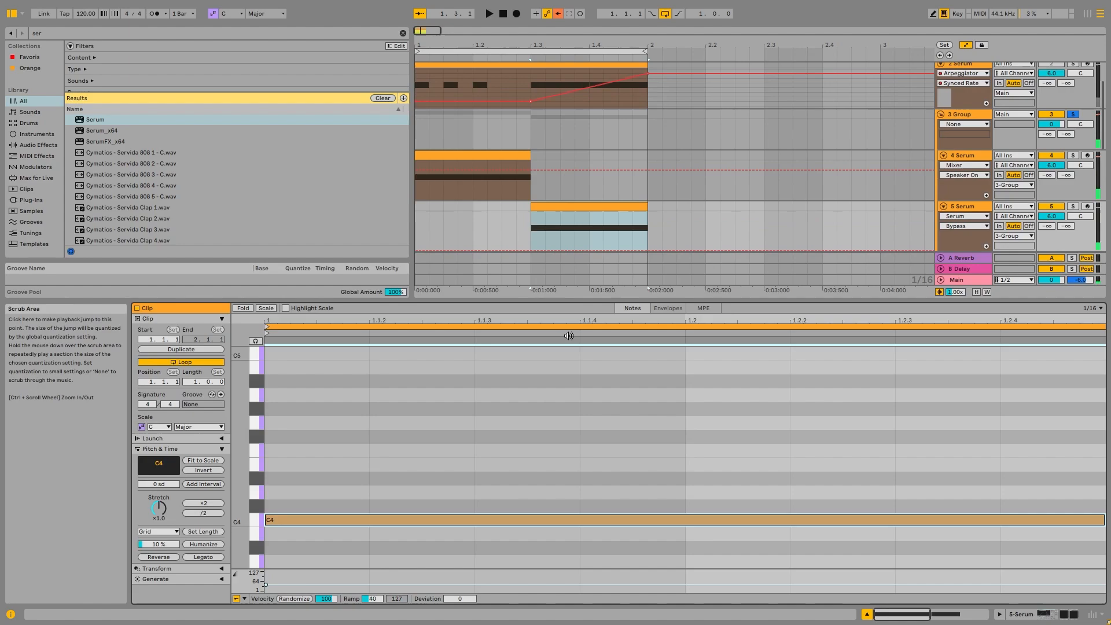
key("space")
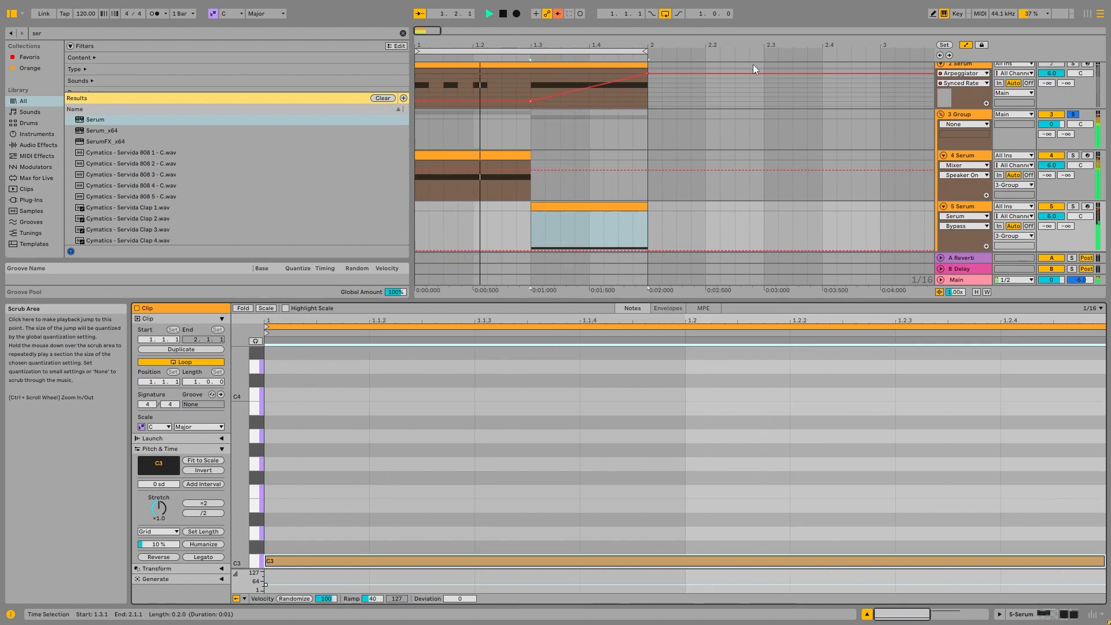
key("space")
Collapse group 3, then show the Arpeggiator rate automation on track 7 and play it.
left_click(966, 114)
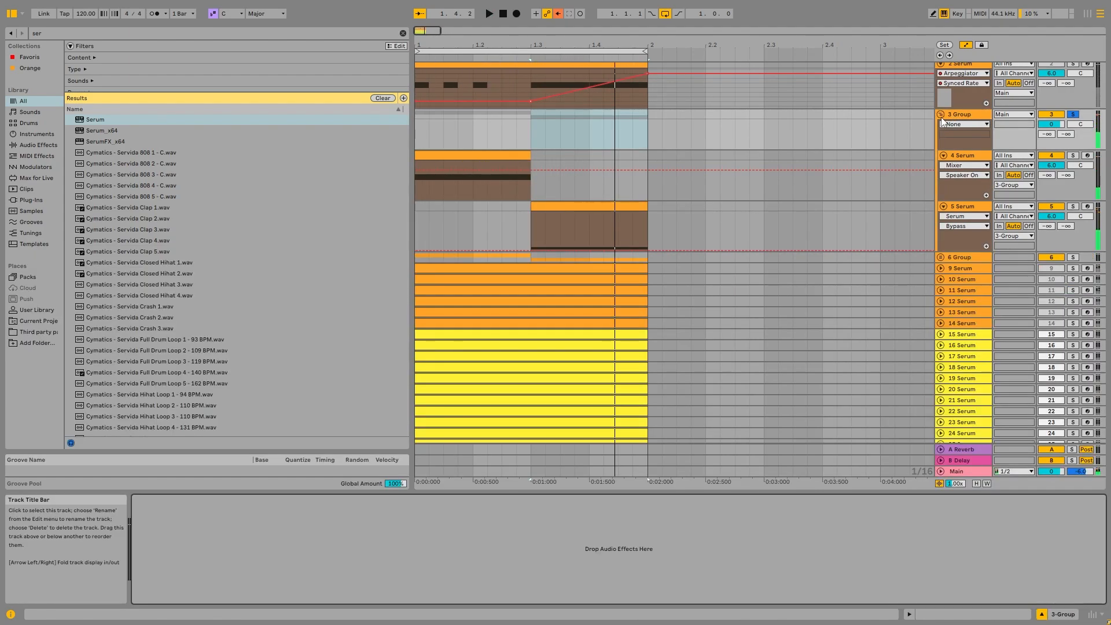
left_click(941, 115)
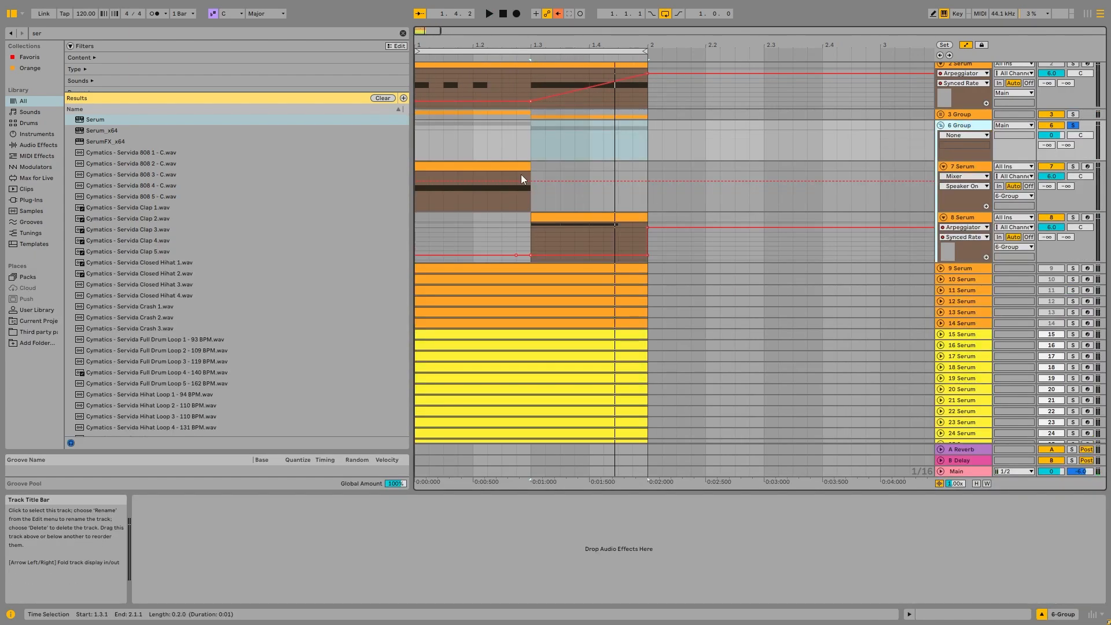
key("space")
left_click(485, 166)
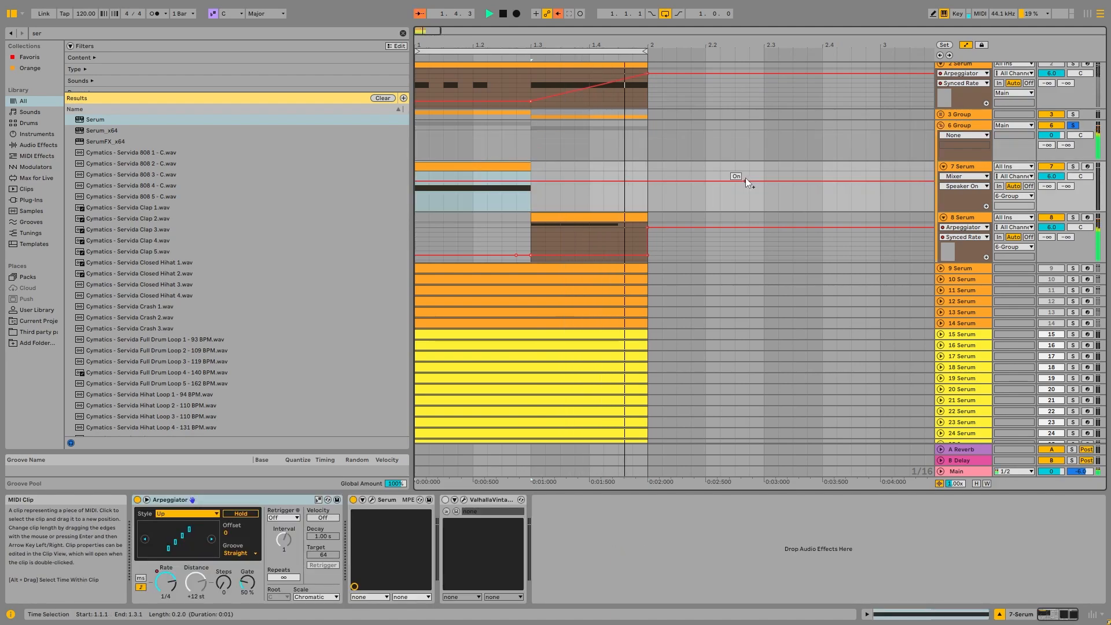
left_click(736, 181)
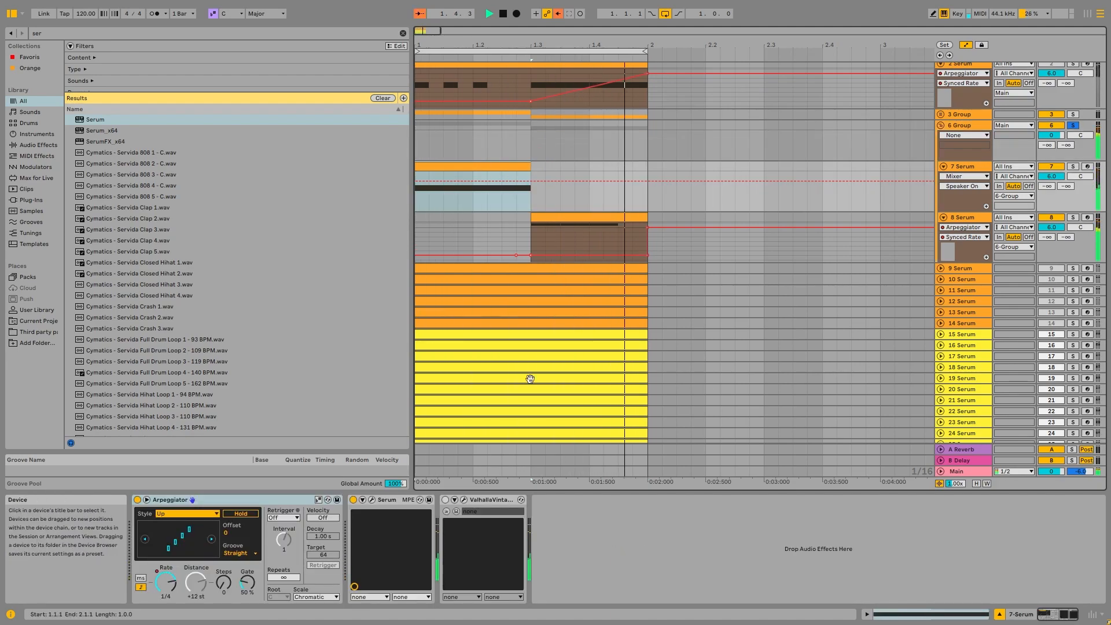
right_click(167, 578)
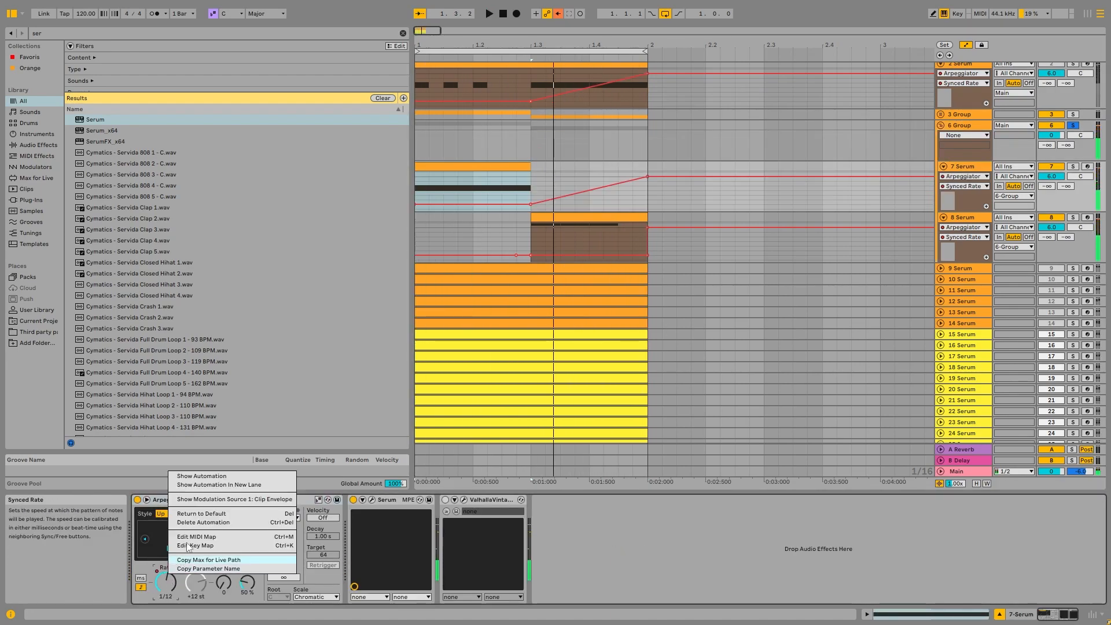
left_click(213, 476)
key("space")
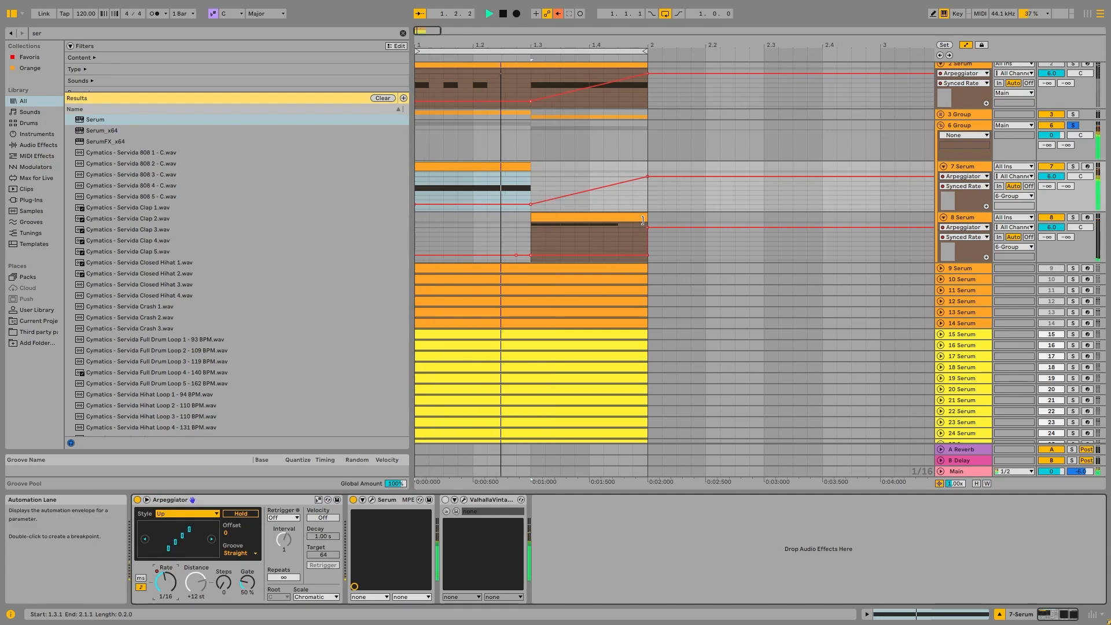
Unfold Serum tracks 9 and 10, then solo track 12 and play it.
left_click(975, 244)
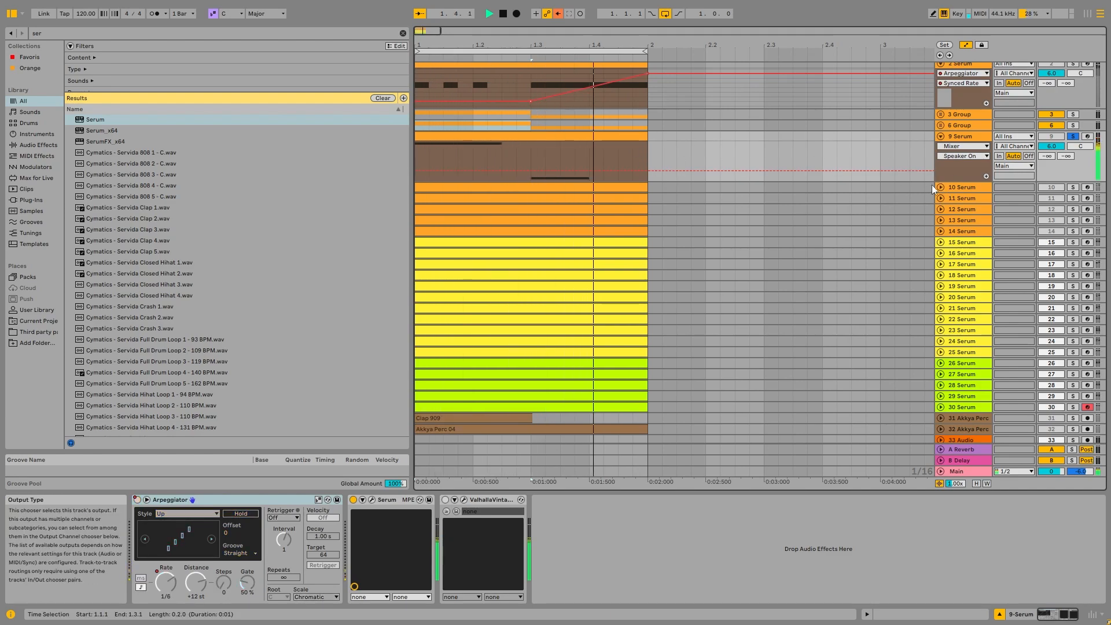
double_click(959, 184)
left_click(965, 239)
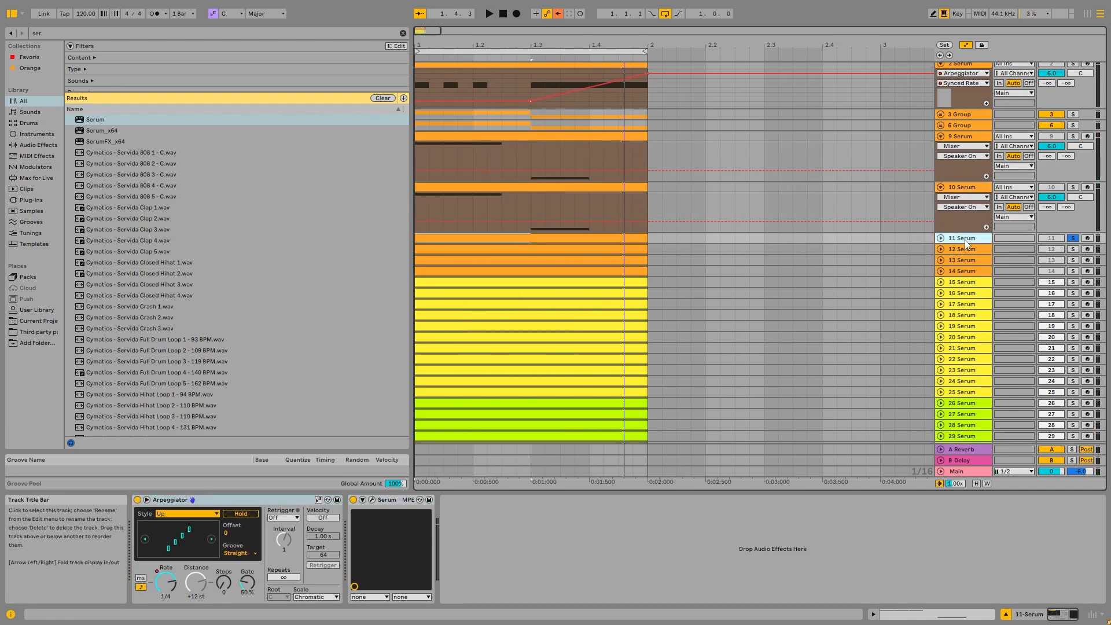
left_click(964, 249)
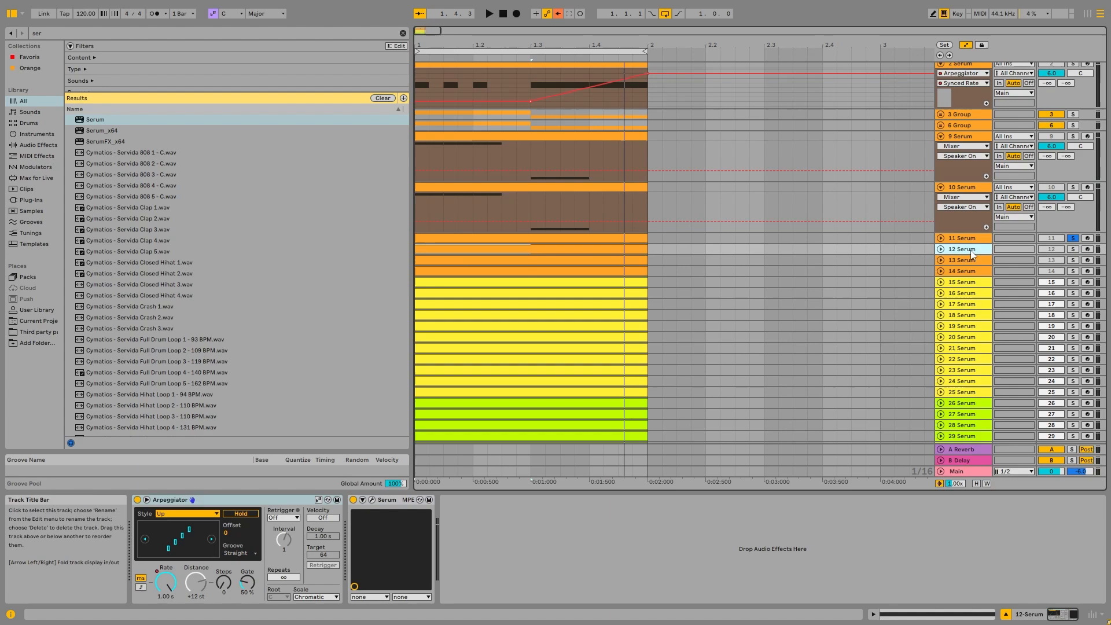
right_click(164, 582)
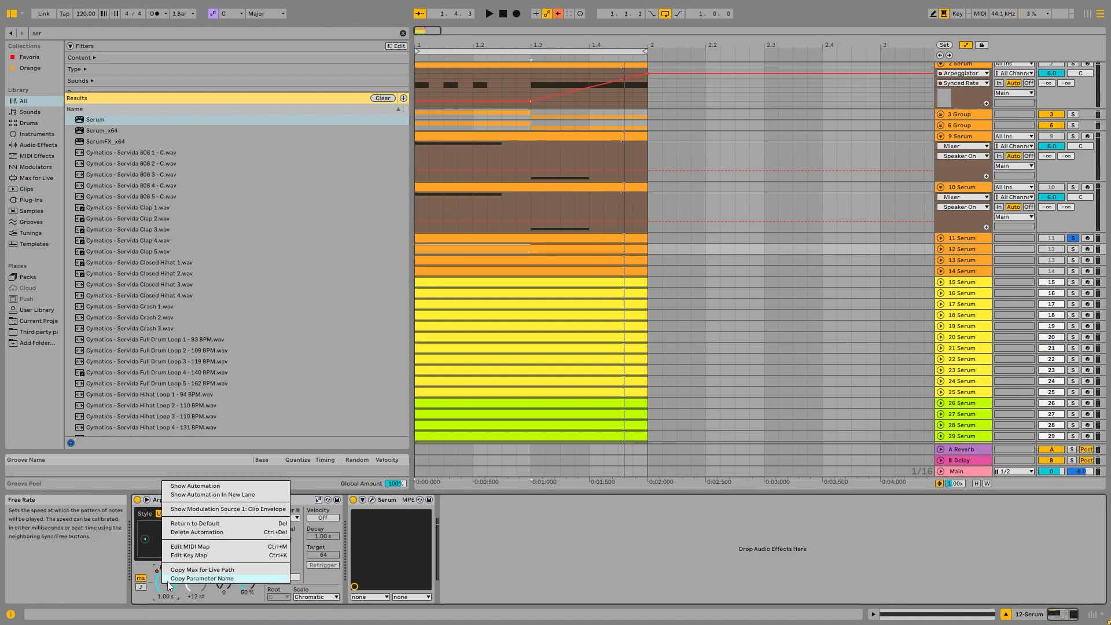
left_click(1074, 250)
key("space")
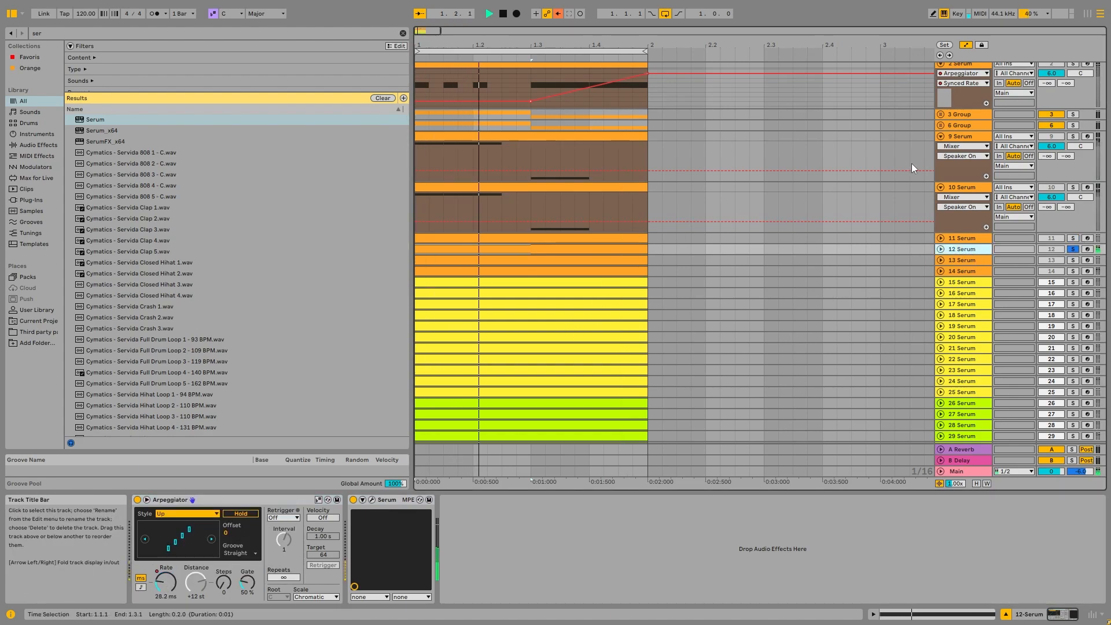
Unfold tracks 12 and 13 to inspect their Arpeggiator rate automation, soloing track 13.
key("Right")
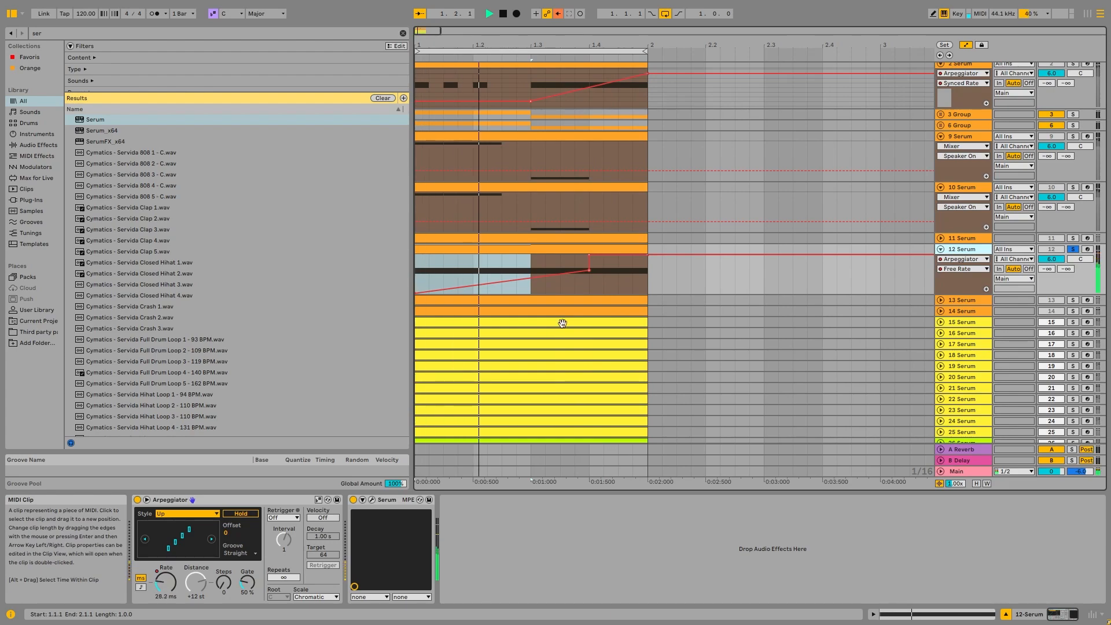
left_click(1073, 300)
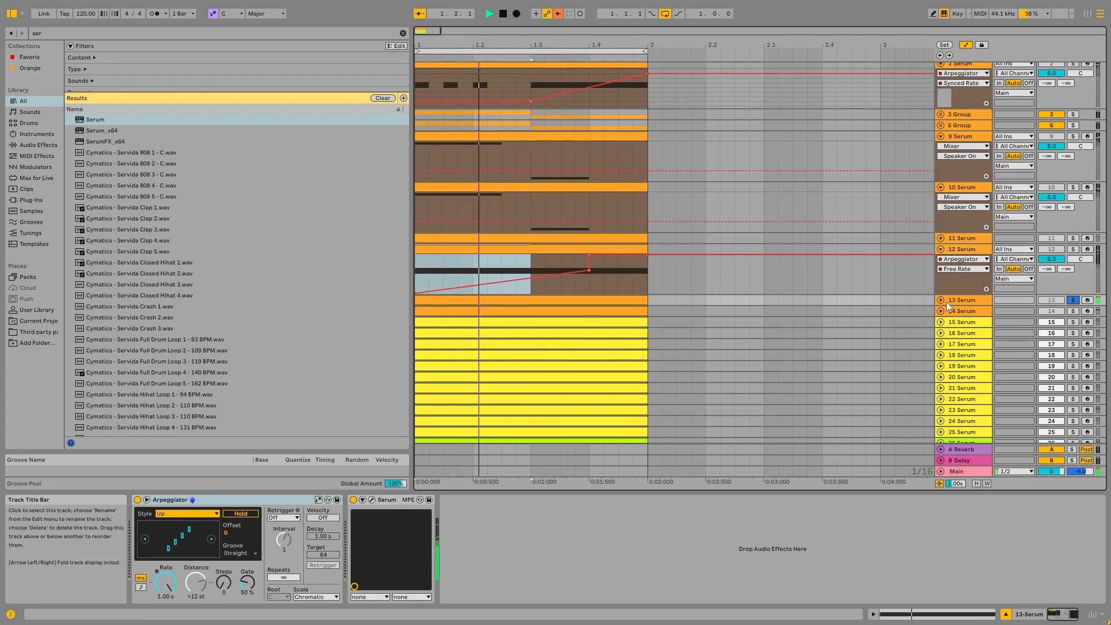
key("Right")
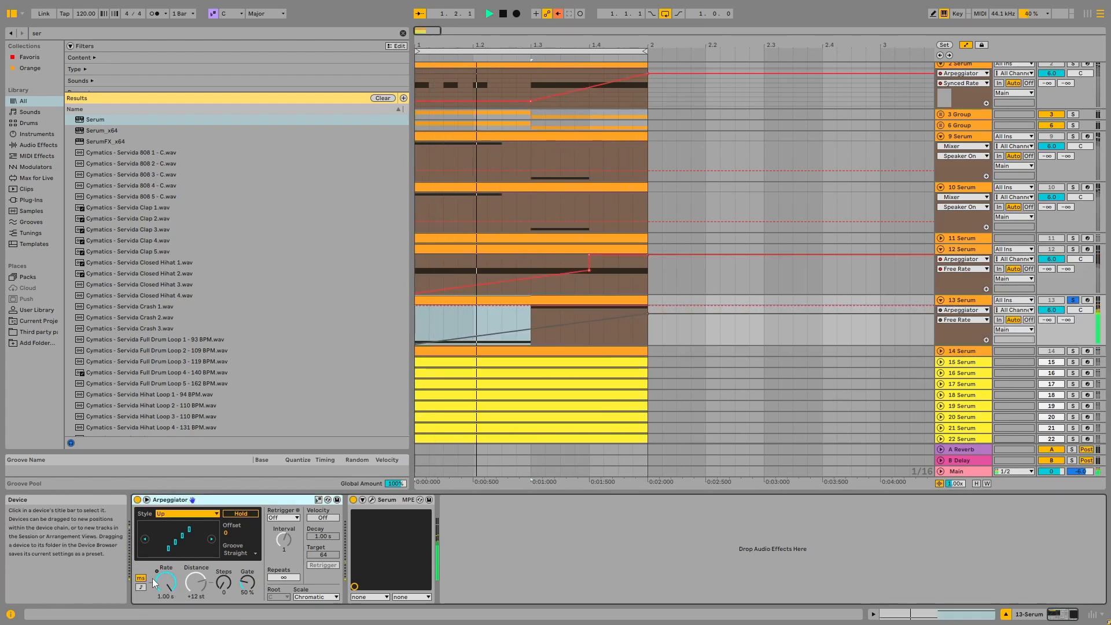
right_click(155, 582)
left_click(191, 487)
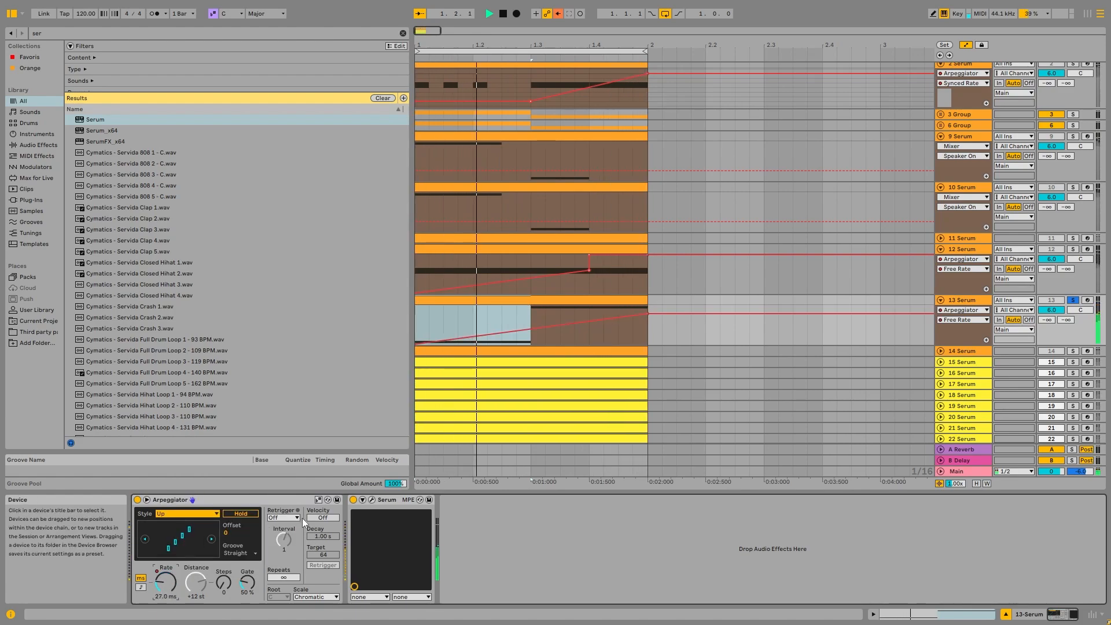
Scroll down, unfold Serum tracks 14 and 15, and solo track 15 to audition it.
scroll(972, 320, "down", 1)
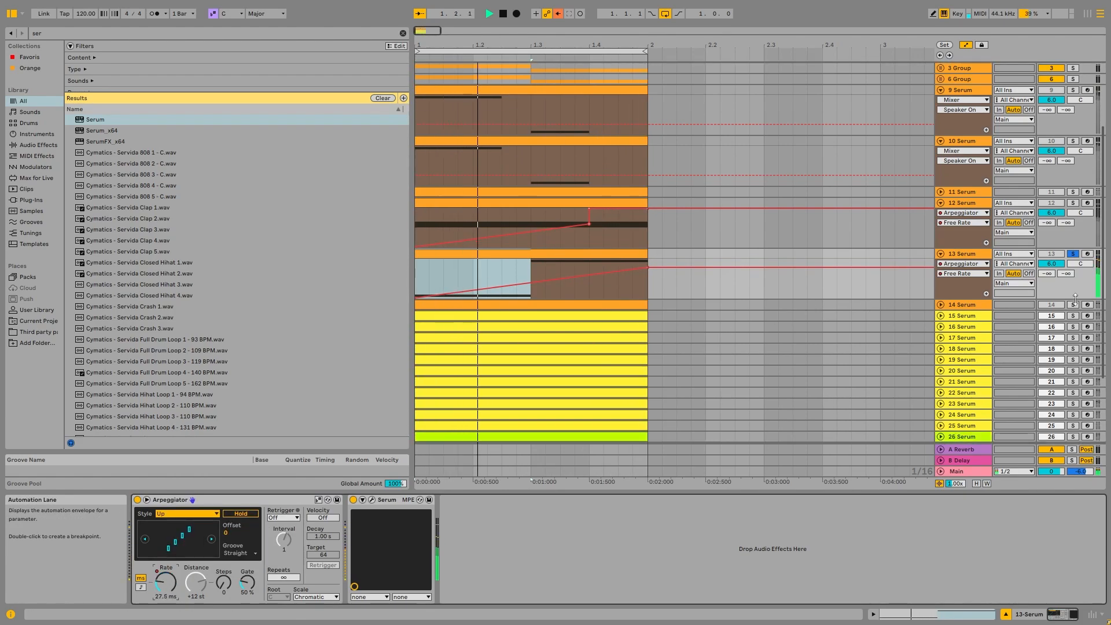
left_click(942, 304)
key("space")
scroll(940, 265, "down", 2)
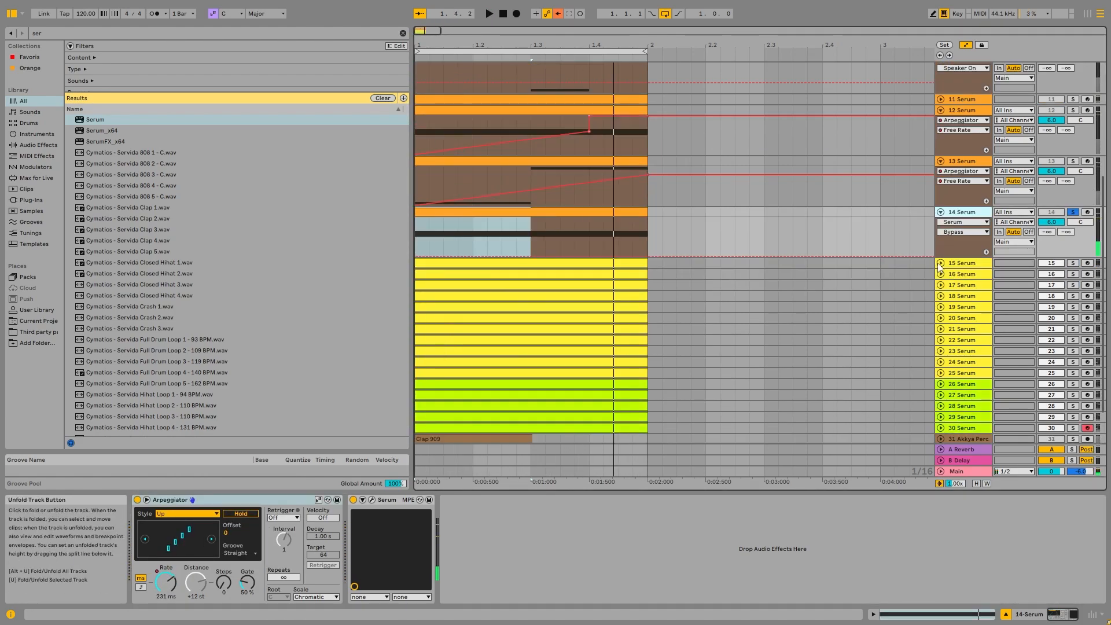
left_click(940, 263)
scroll(941, 264, "down", 2)
left_click(1073, 182)
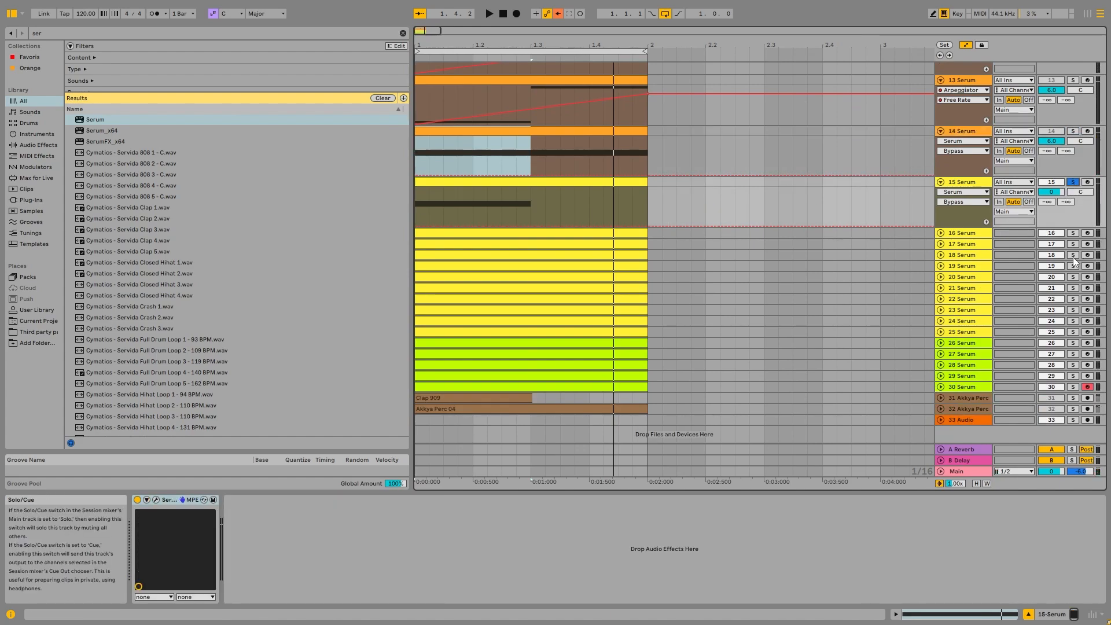
Audition Serum tracks 16 through 22 one at a time by soloing each and playing.
key("space")
left_click(1074, 234)
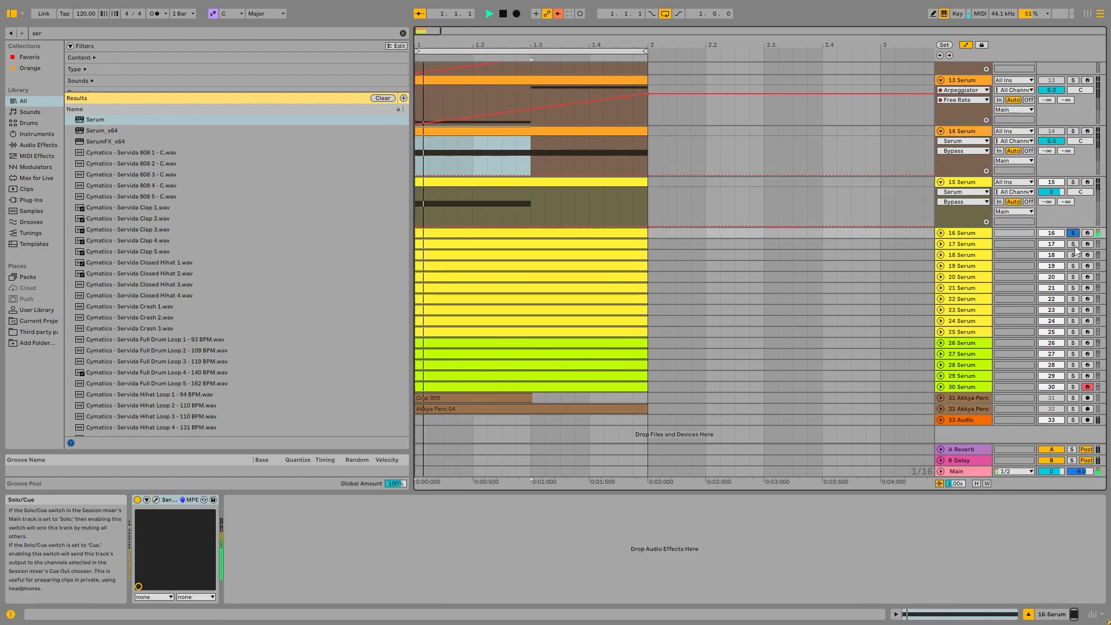
left_click(1074, 244)
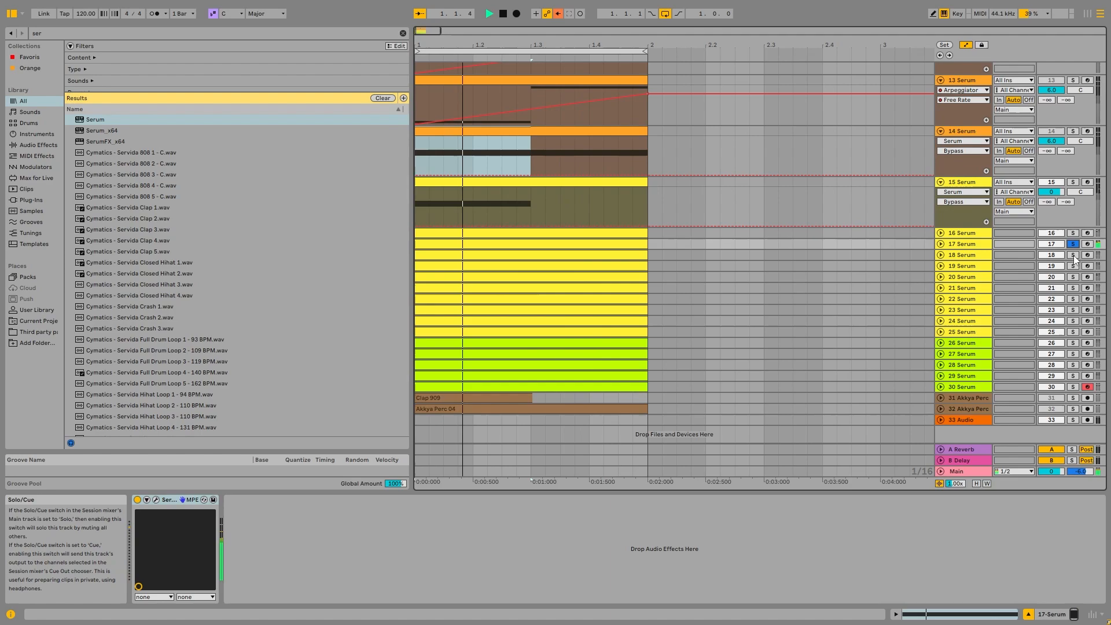
left_click(1074, 256)
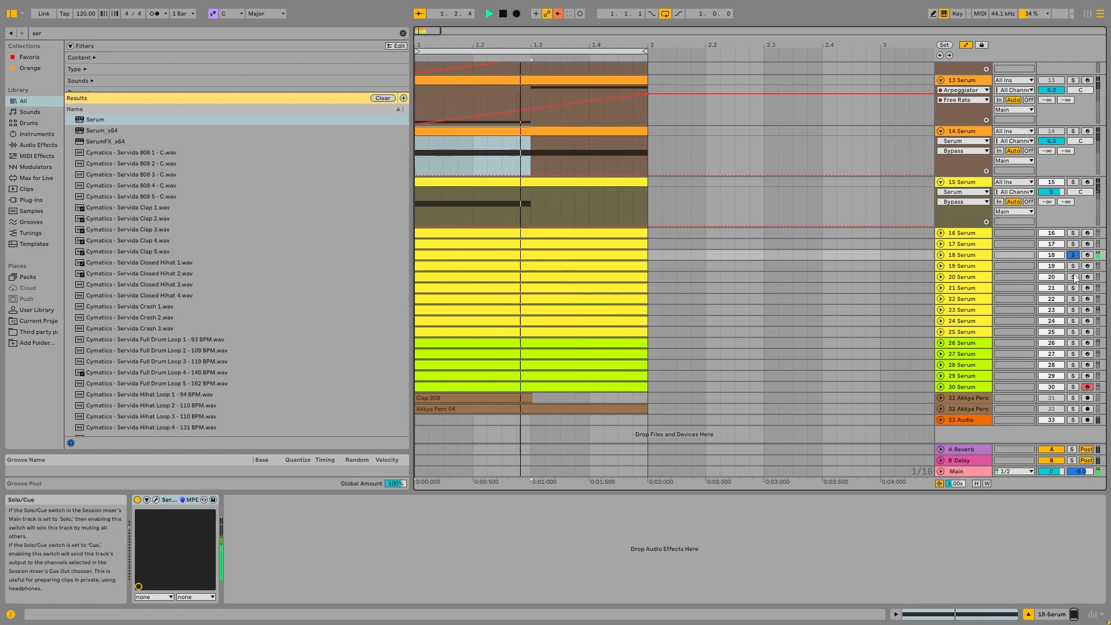
key("space")
left_click(1072, 277)
key("space")
left_click(1073, 287)
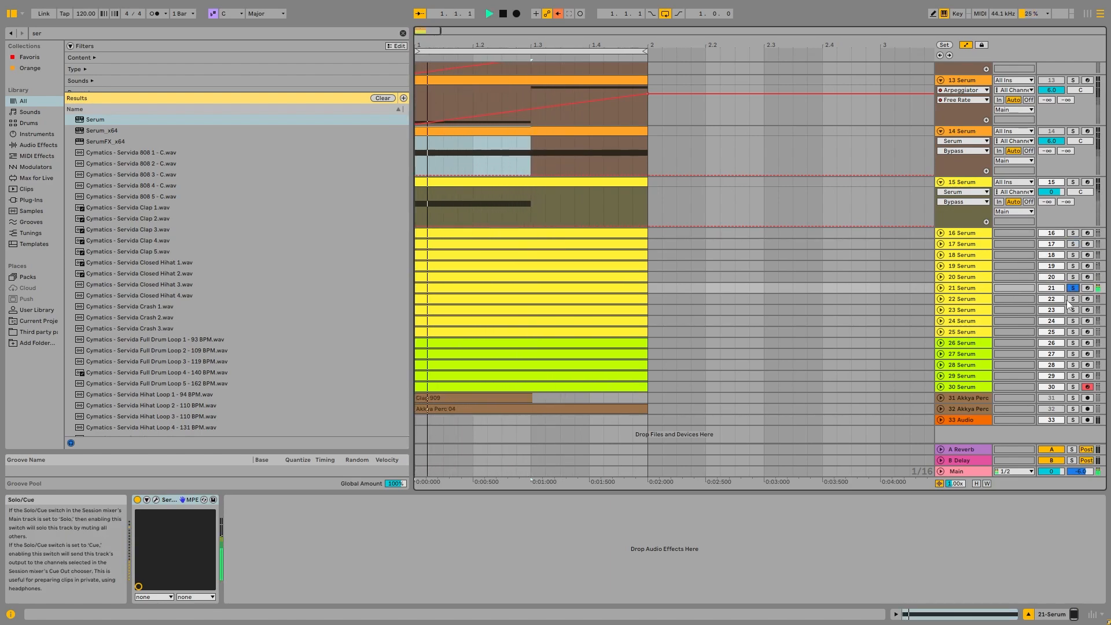
left_click(1073, 298)
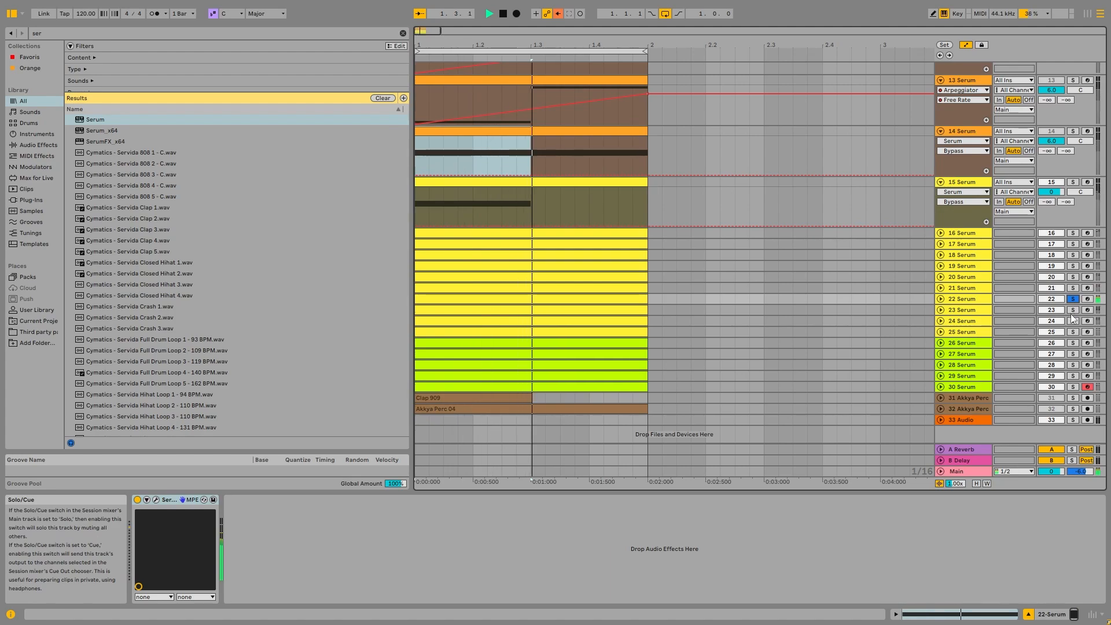
key("space")
Unfold Serum tracks 26, 27 and 28, solo track 26, and open its clip's notes while playing.
left_click(940, 343)
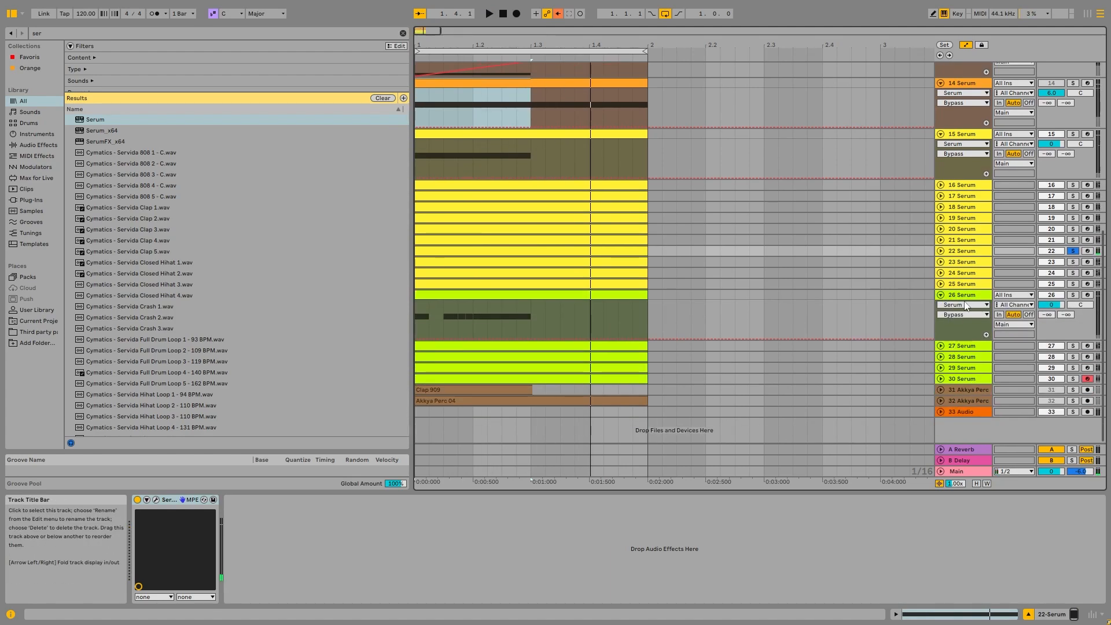
left_click(980, 298)
left_click(941, 345)
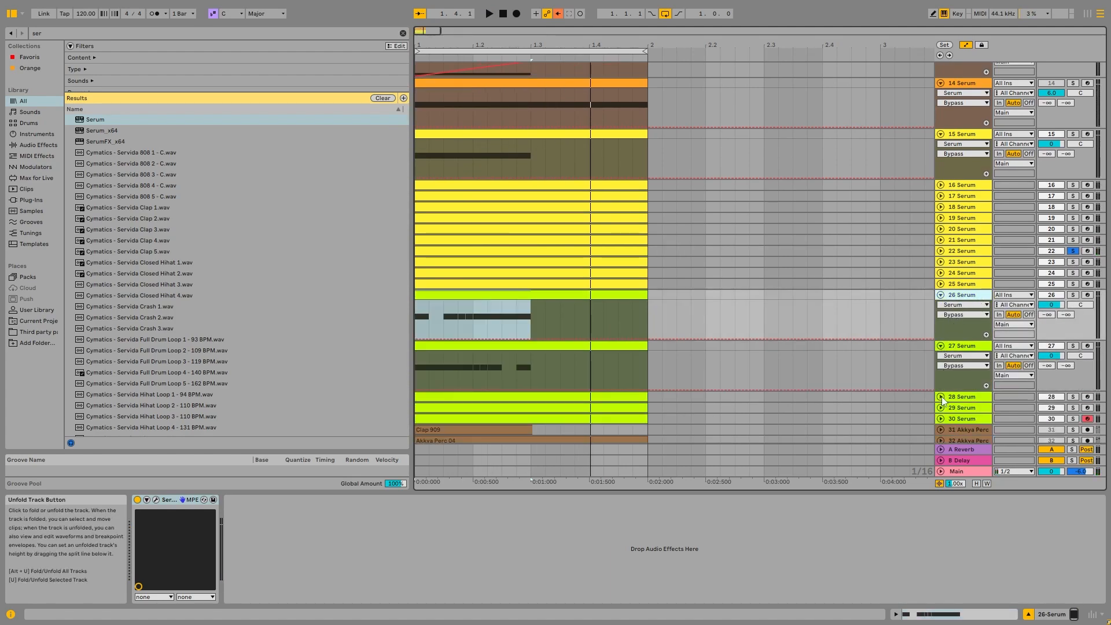
left_click(942, 398)
left_click(1073, 295)
left_click(556, 296)
key("space")
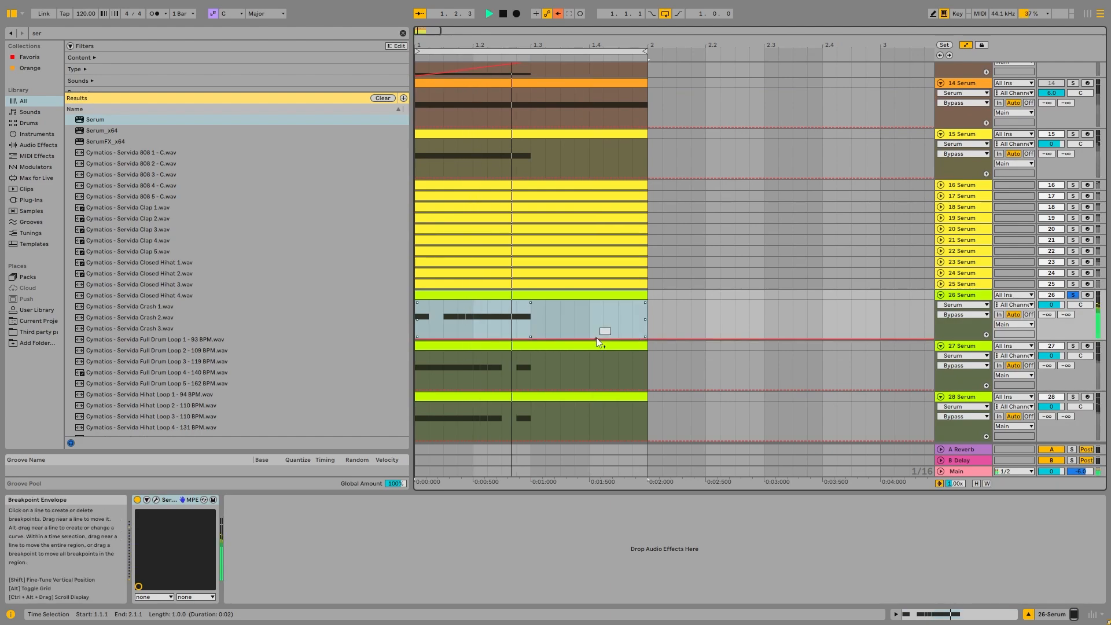
double_click(551, 300)
key("space")
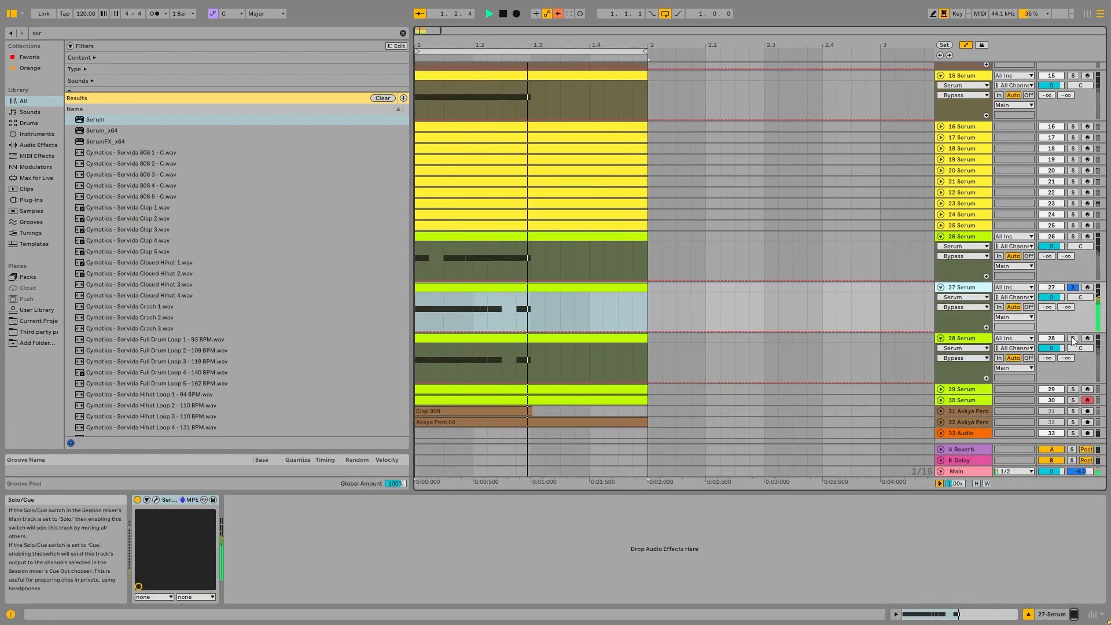
Solo Serum tracks 28, 29 and 30 in turn, unfolding tracks 30 and 29 to inspect and play them.
left_click(1074, 339)
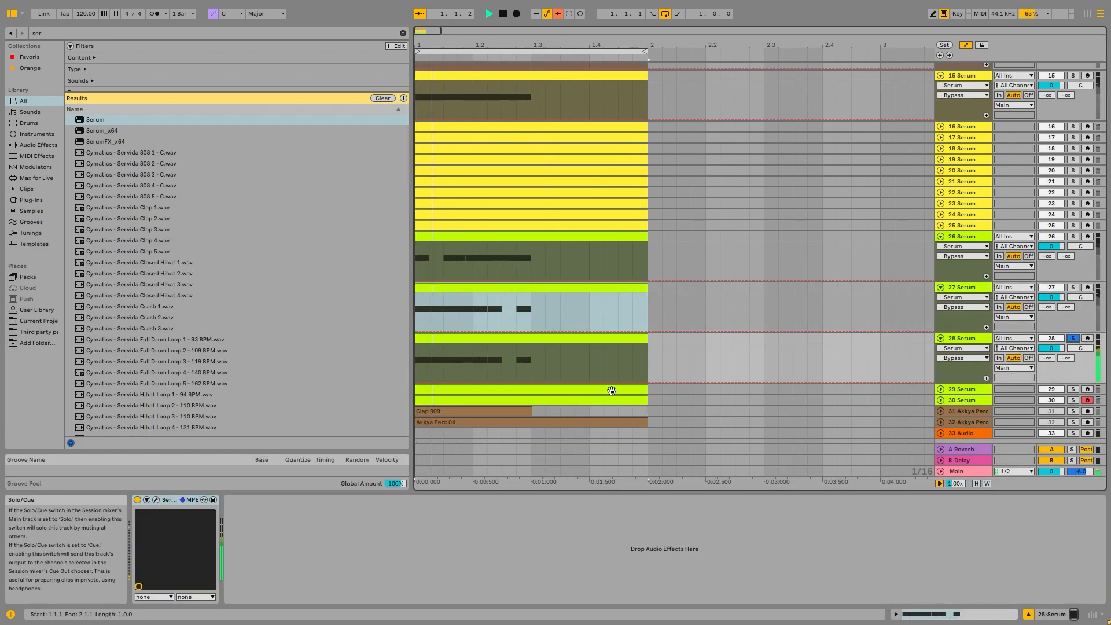
left_click(612, 339)
left_click(1073, 390)
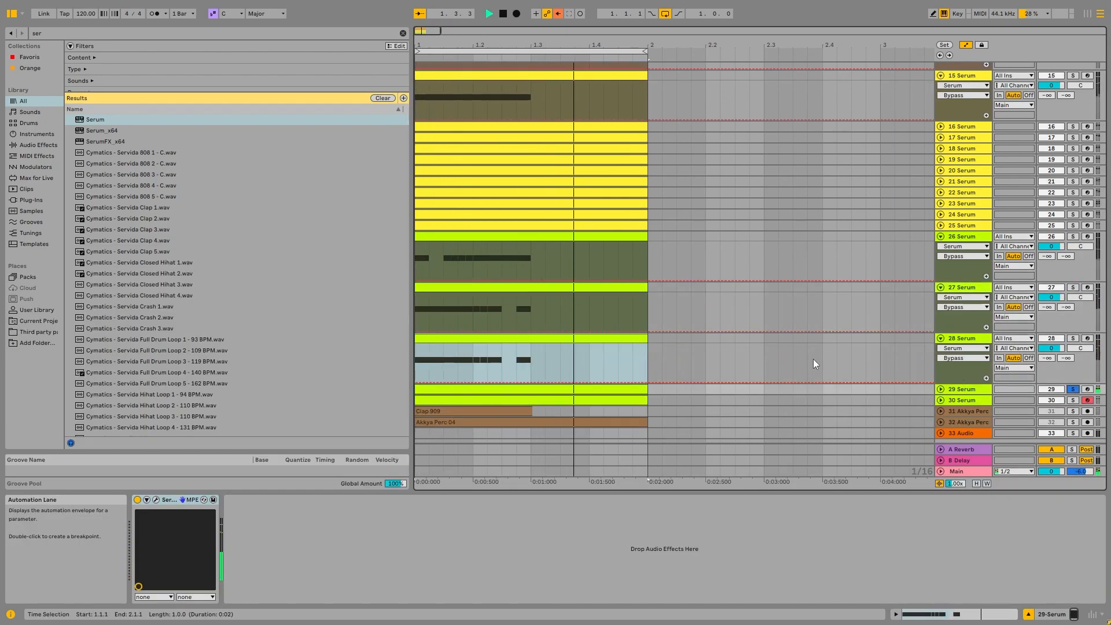
left_click(1073, 401)
left_click(941, 401)
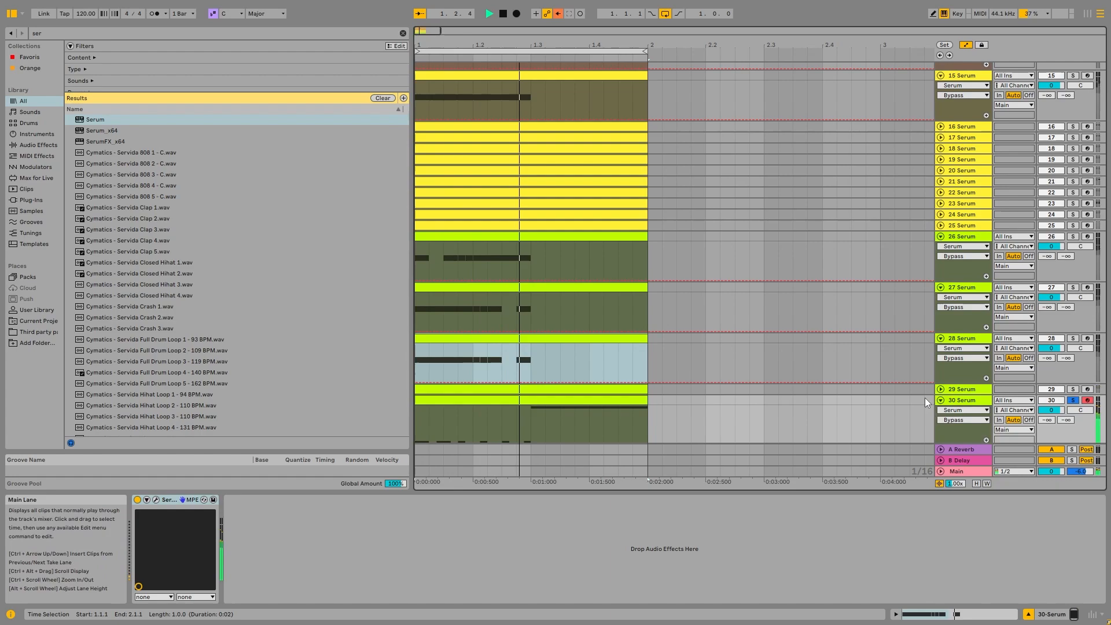
left_click(941, 389)
scroll(915, 360, "down", 2)
key("space")
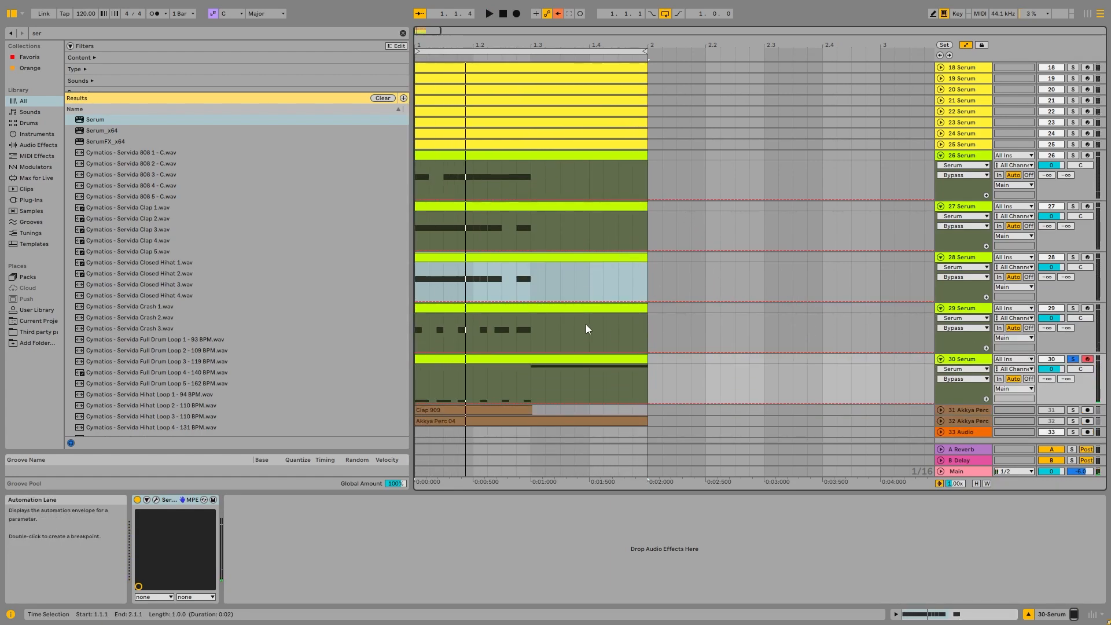
Move the Clip 909 percussion clip so it starts at bar 1.3, unfolding its track.
scroll(993, 371, "down", 1)
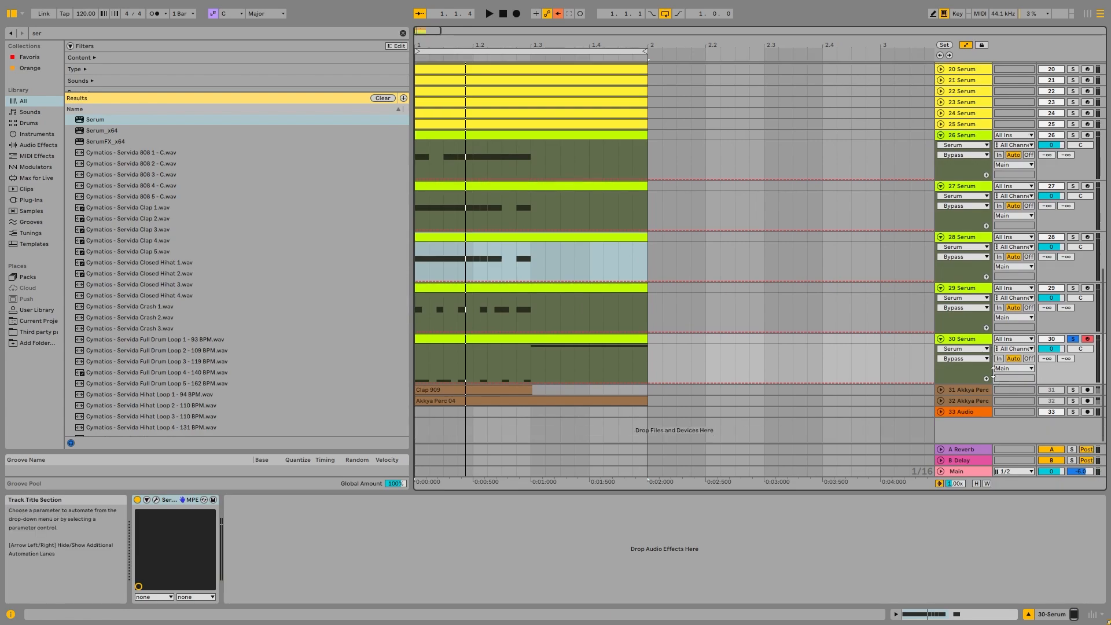
left_click(554, 340)
left_click_drag(457, 389, 571, 391)
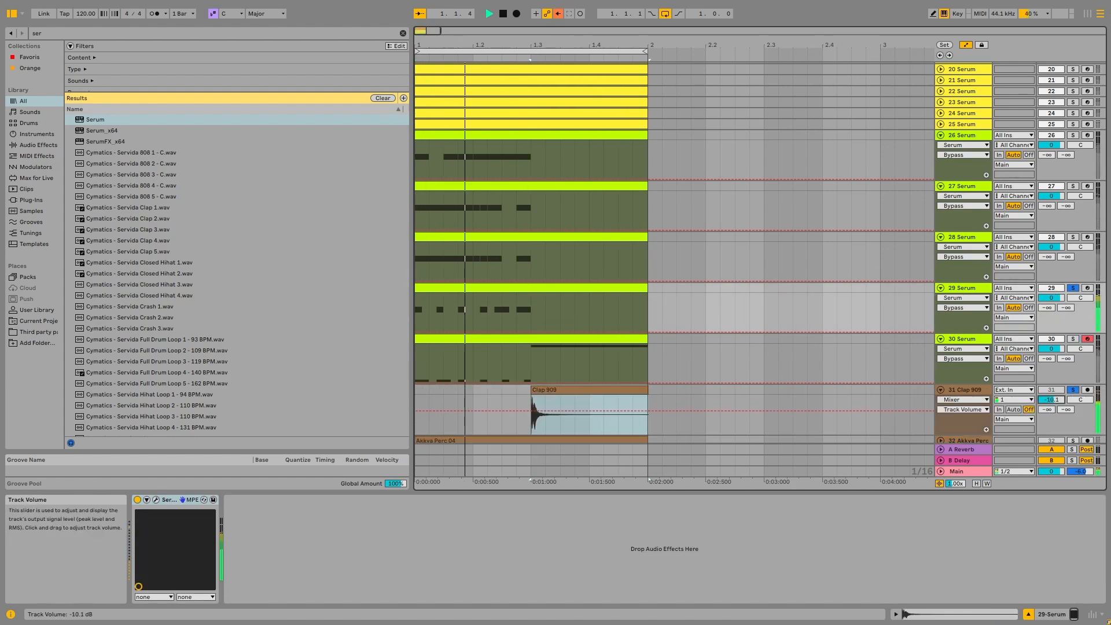
key("ctrl+t")
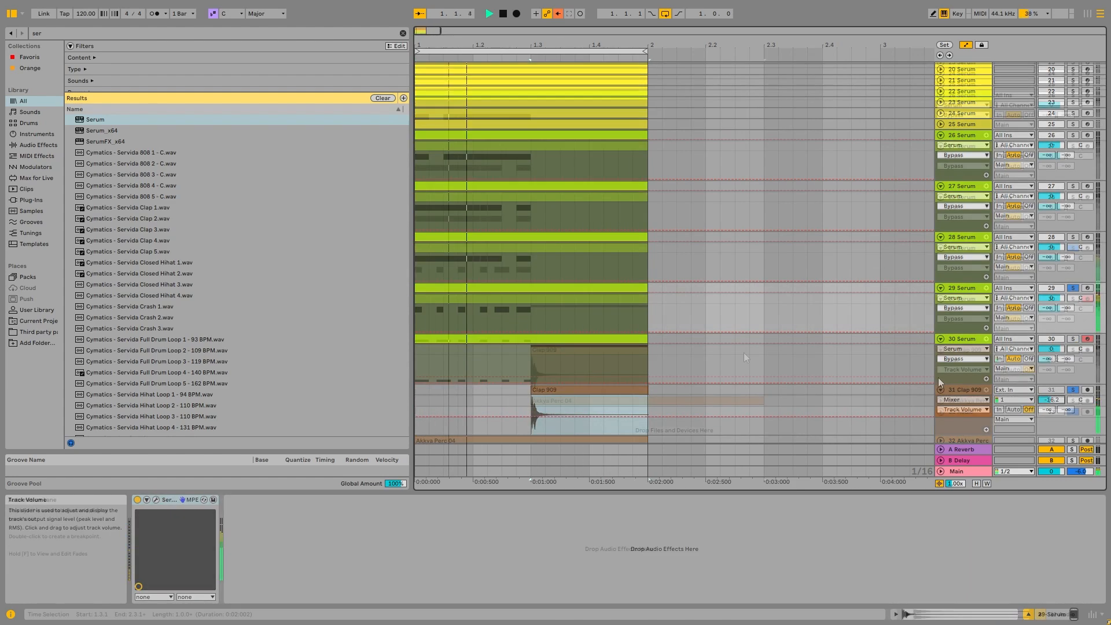
left_click(941, 412)
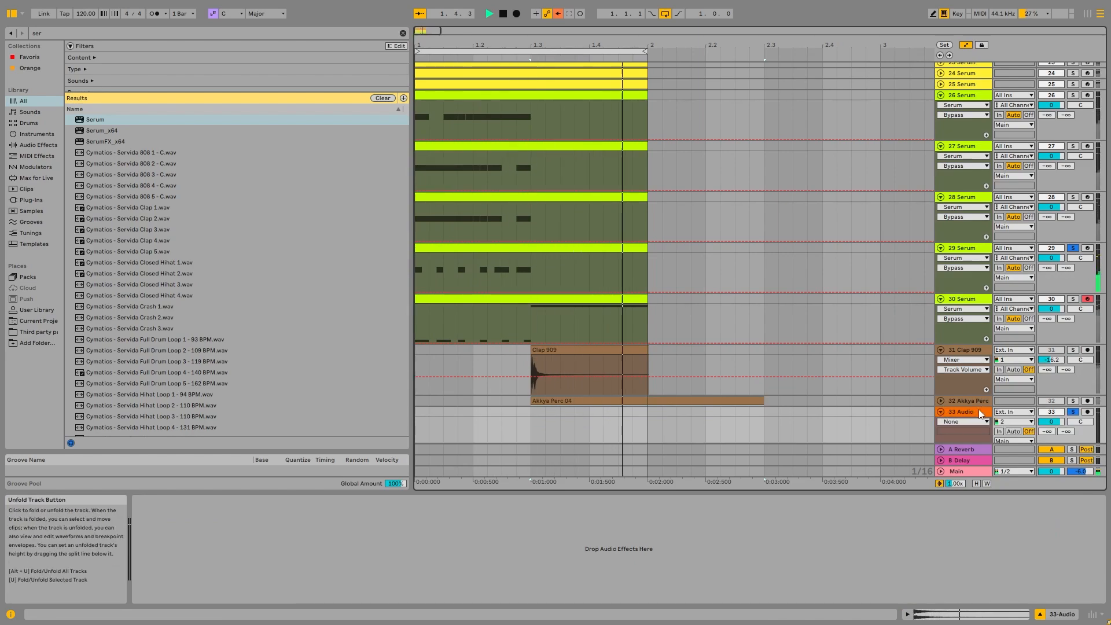
Solo the Akkya Perc track 32, then fold all tracks back up.
left_click(1073, 402, "ctrl")
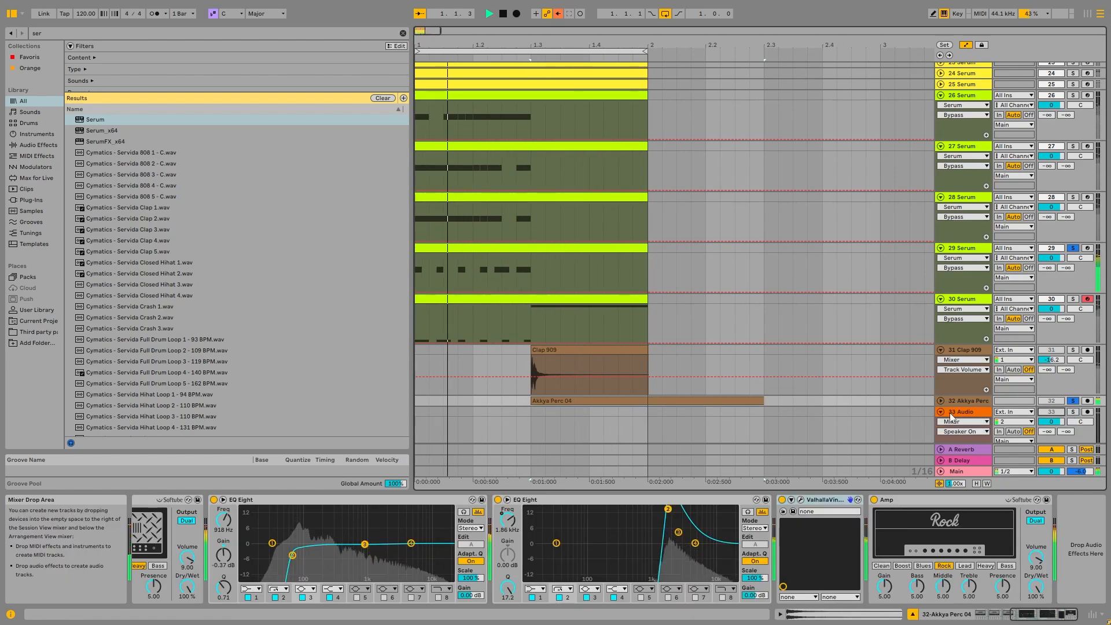
left_click(941, 412)
key("alt+u")
left_click(665, 188)
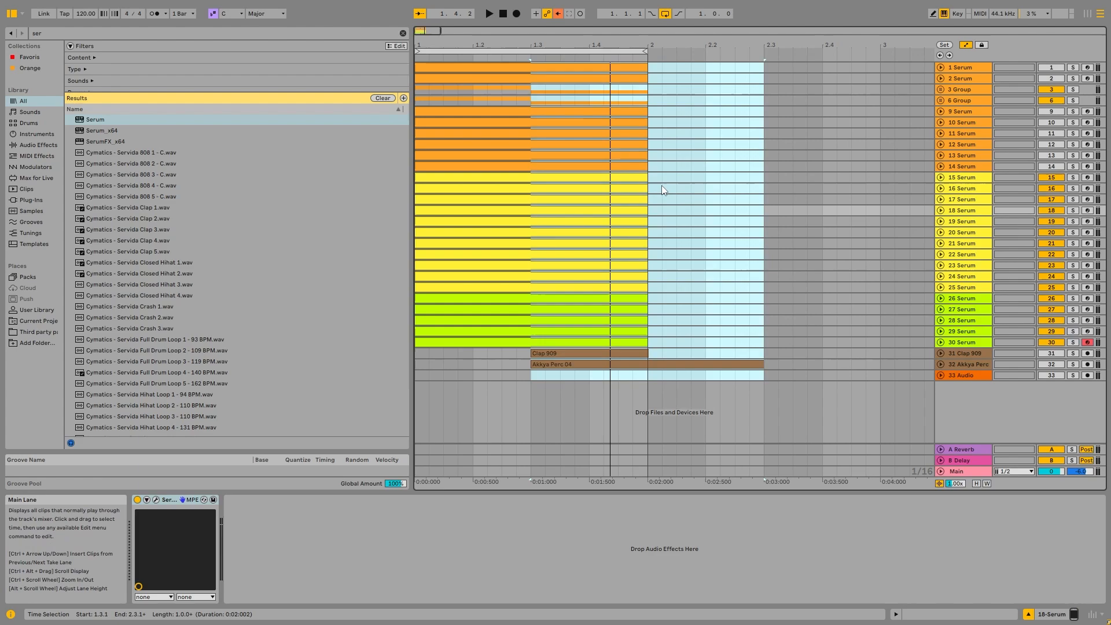